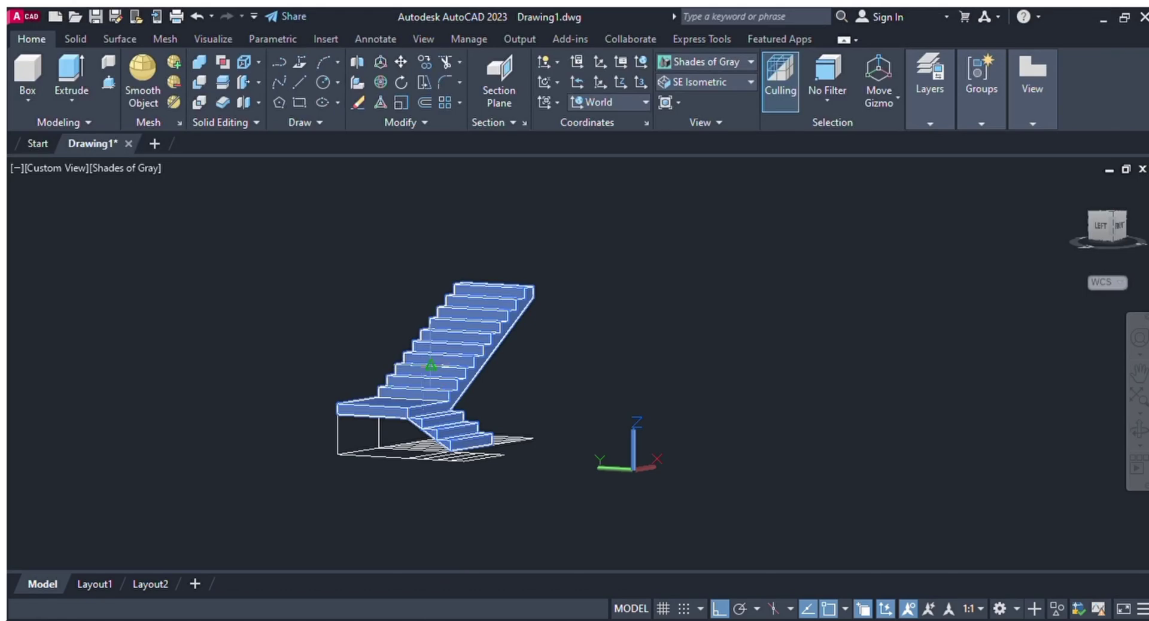
# - Move the 3D staircase solid clear of its construction lines and delete the leftover lines
pyautogui.click(438, 366)
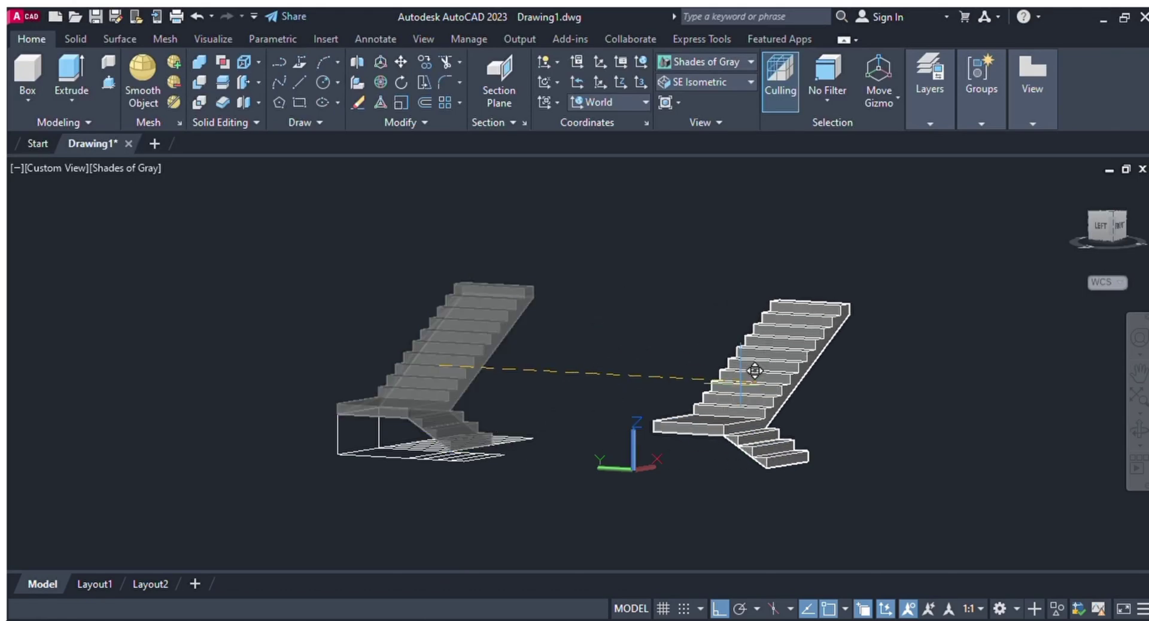
pyautogui.click(741, 383)
pyautogui.moveTo(317, 403)
pyautogui.mouseDown()
pyautogui.moveTo(380, 244)
pyautogui.moveTo(551, 393)
pyautogui.moveTo(437, 509)
pyautogui.moveTo(326, 466)
pyautogui.mouseUp()
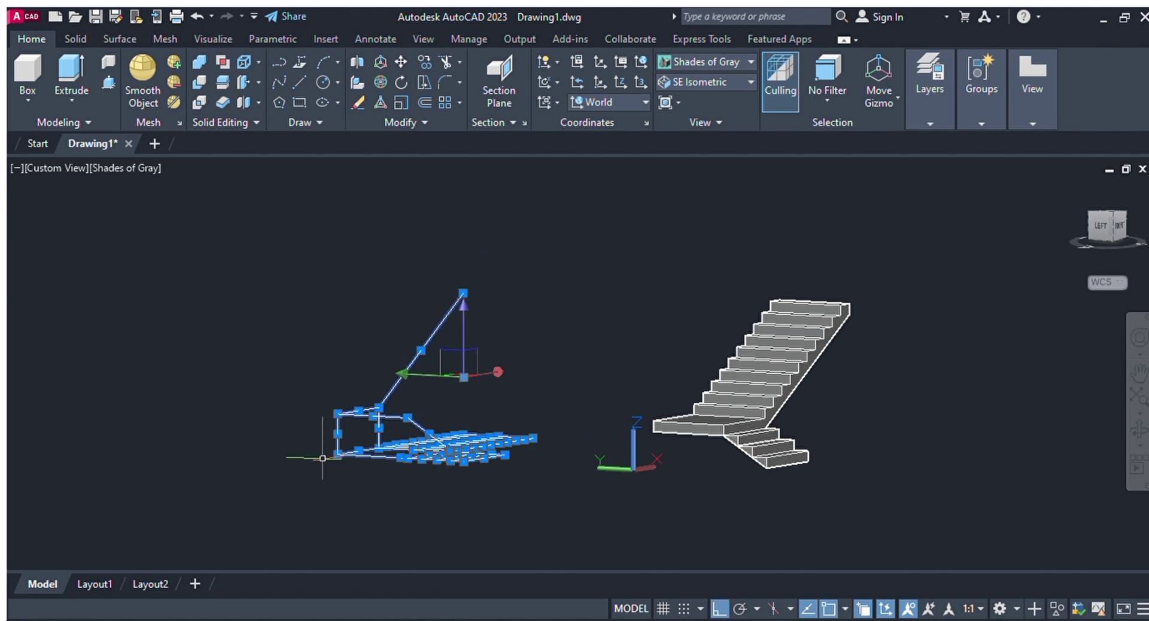
pyautogui.press('Delete')
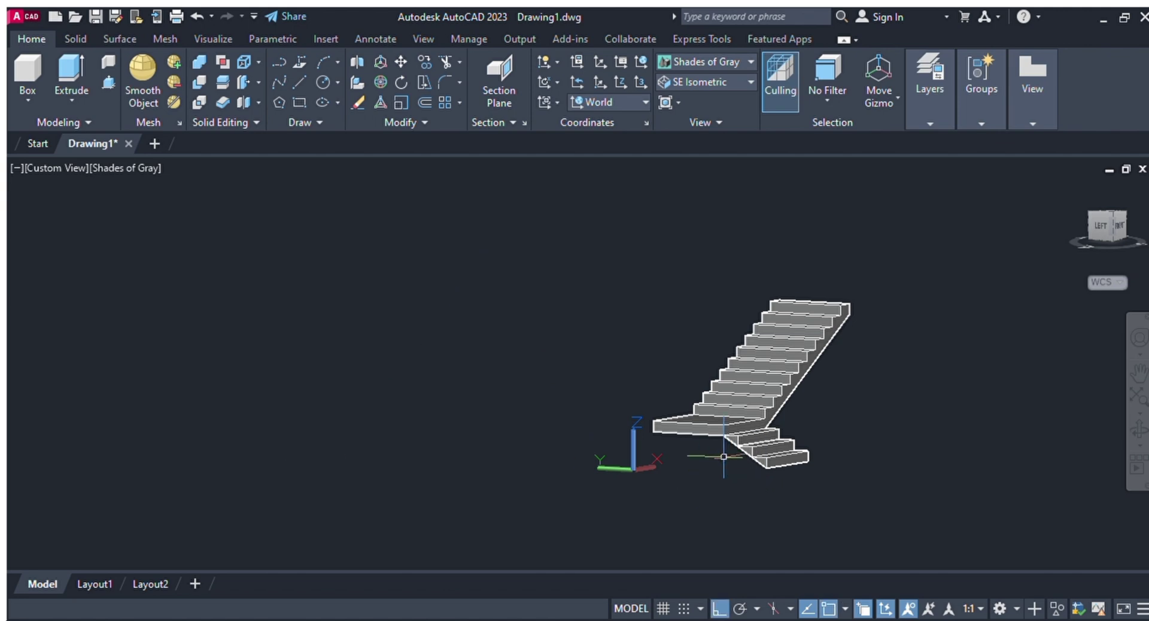
pyautogui.scroll(4, 724, 457)
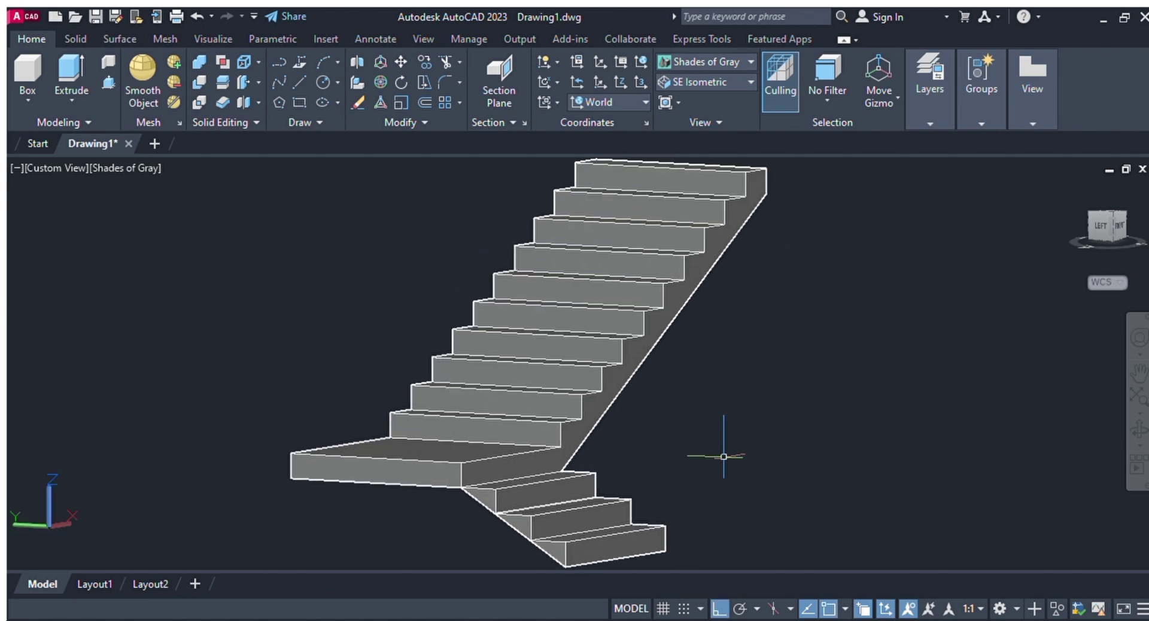
pyautogui.scroll(-2, 797, 350)
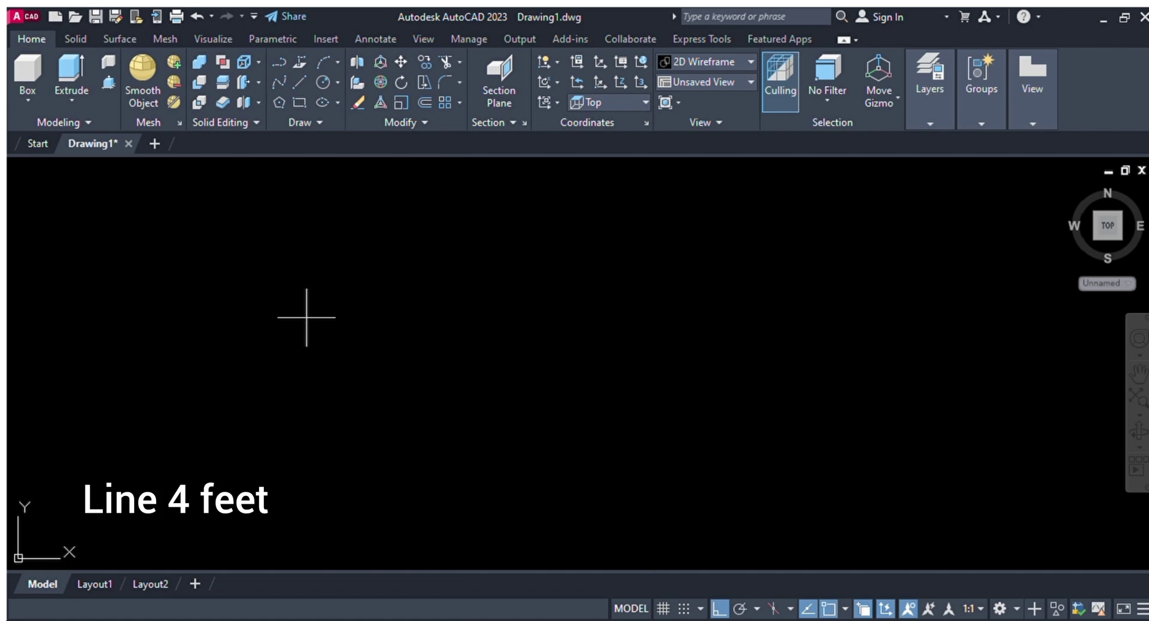
# - Draw a horizontal line 4 feet long
pyautogui.press('l')
pyautogui.press('Return')
pyautogui.click(379, 343)
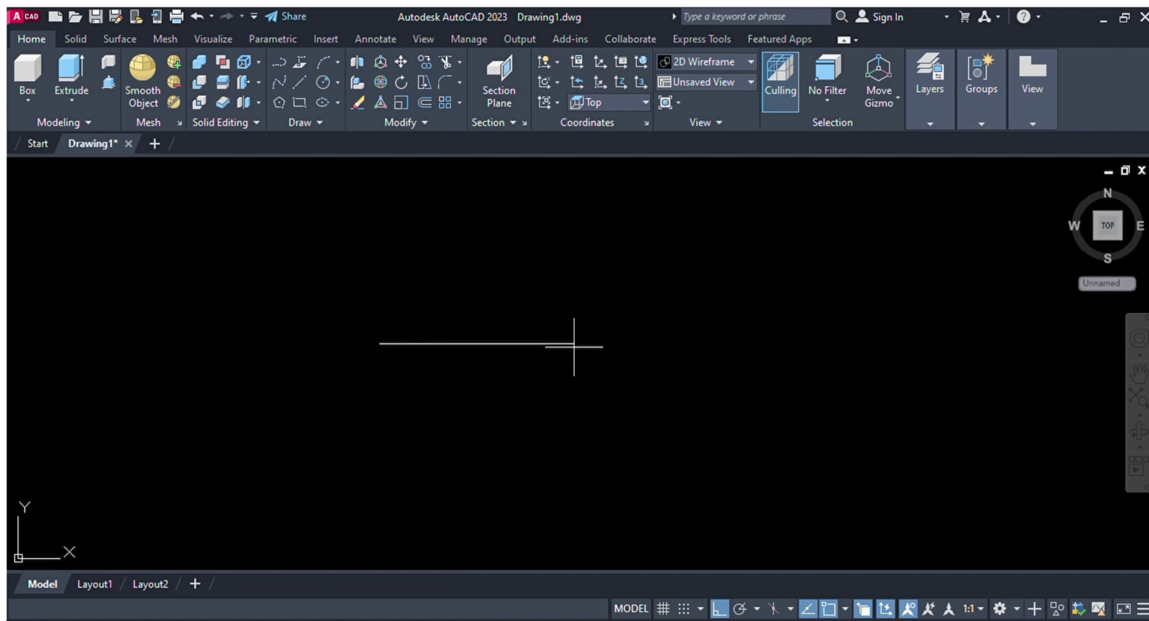
pyautogui.write("4'")
pyautogui.press('Return')
pyautogui.press('Return')
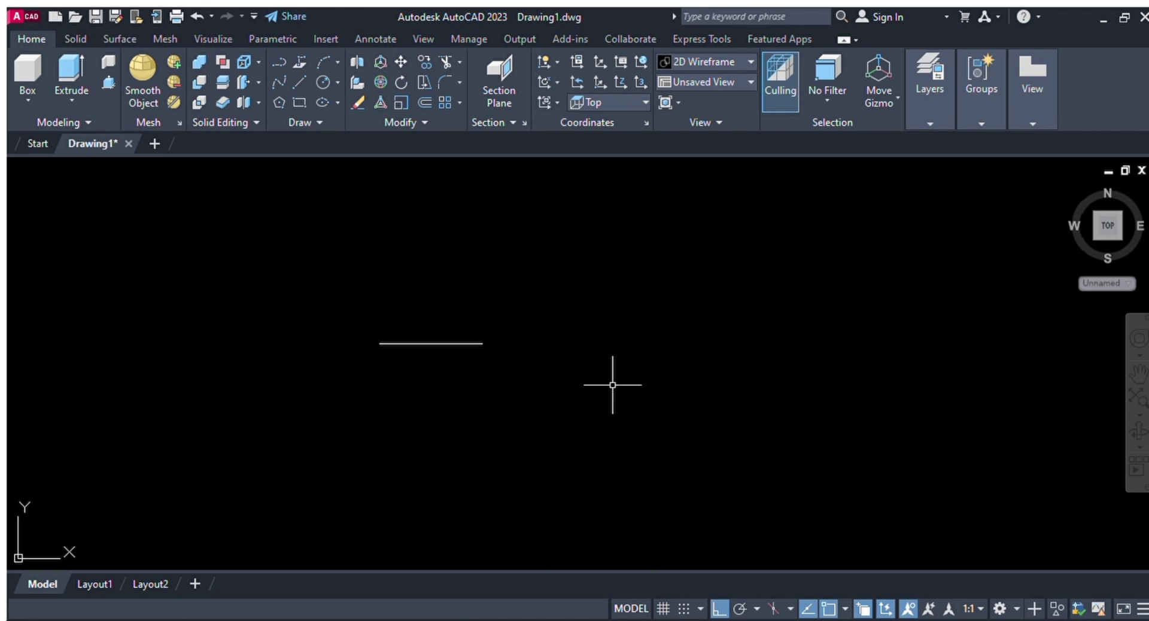
# - Offset the line upward four times in succession at 10-inch spacing to form the first flight's treads
pyautogui.scroll(2, 413, 361)
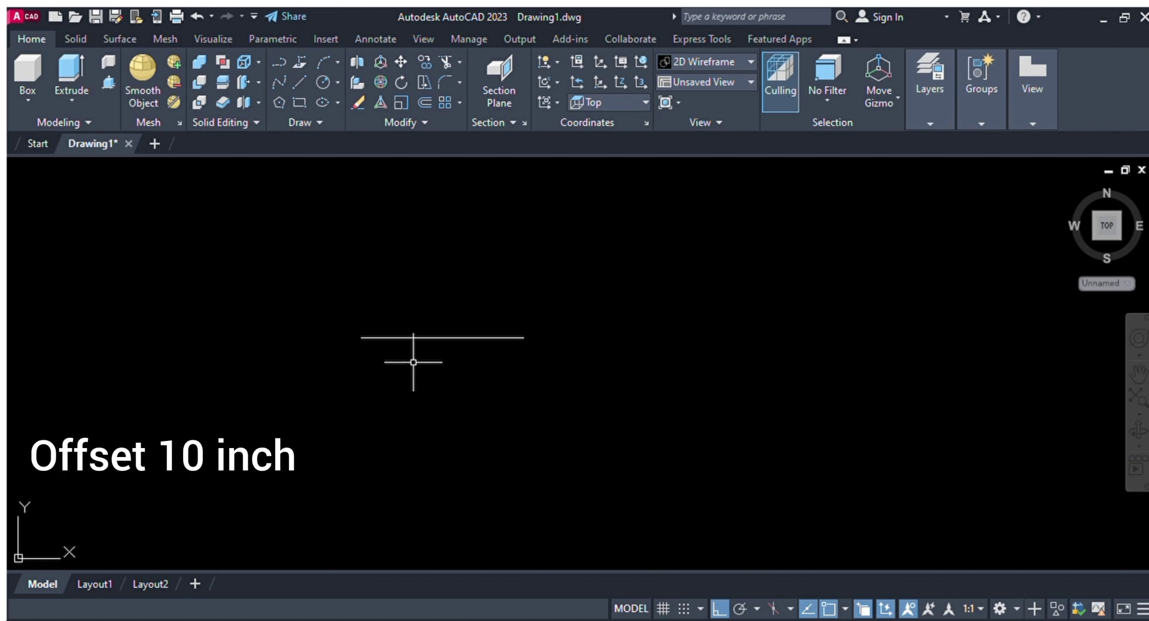
pyautogui.scroll(2, 437, 335)
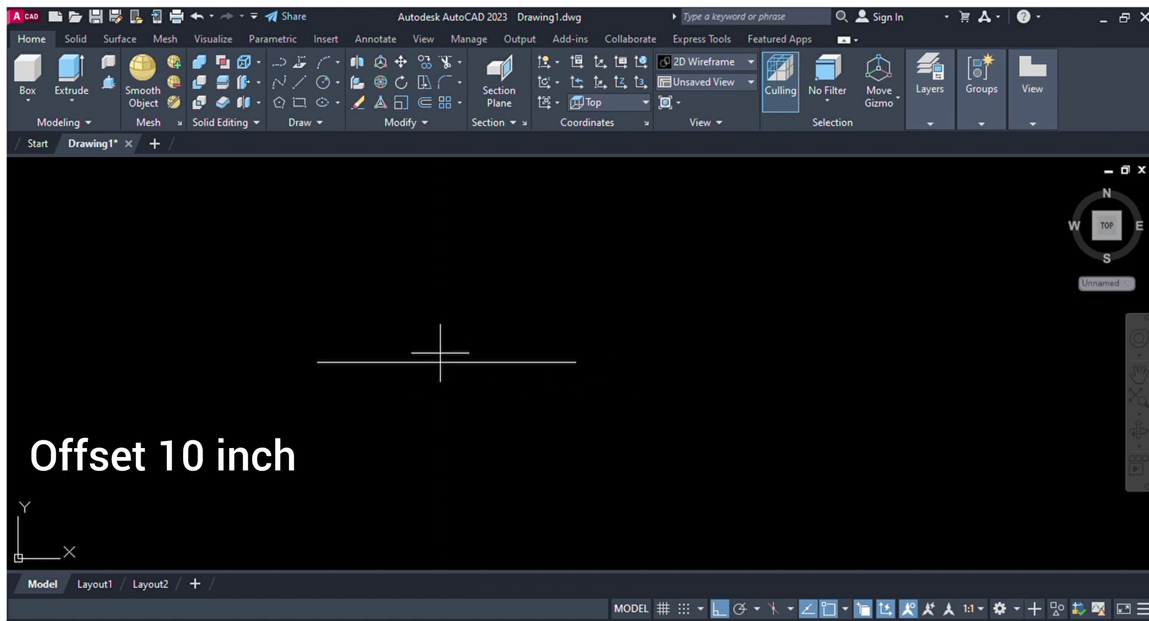
pyautogui.press('Return')
pyautogui.click(458, 362)
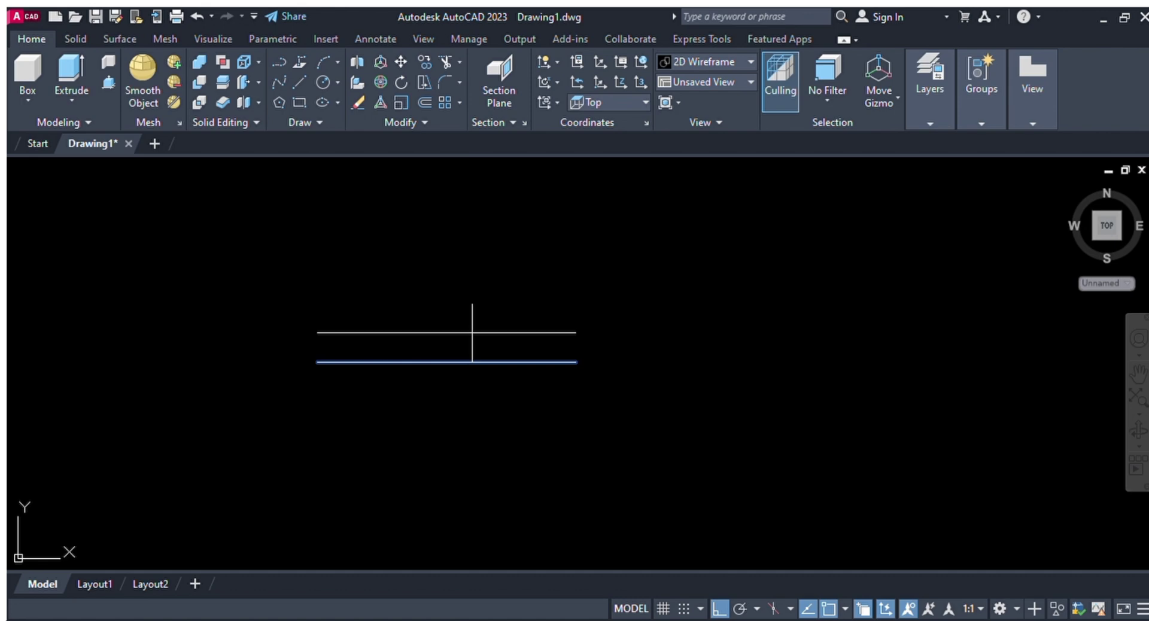
pyautogui.click(473, 332)
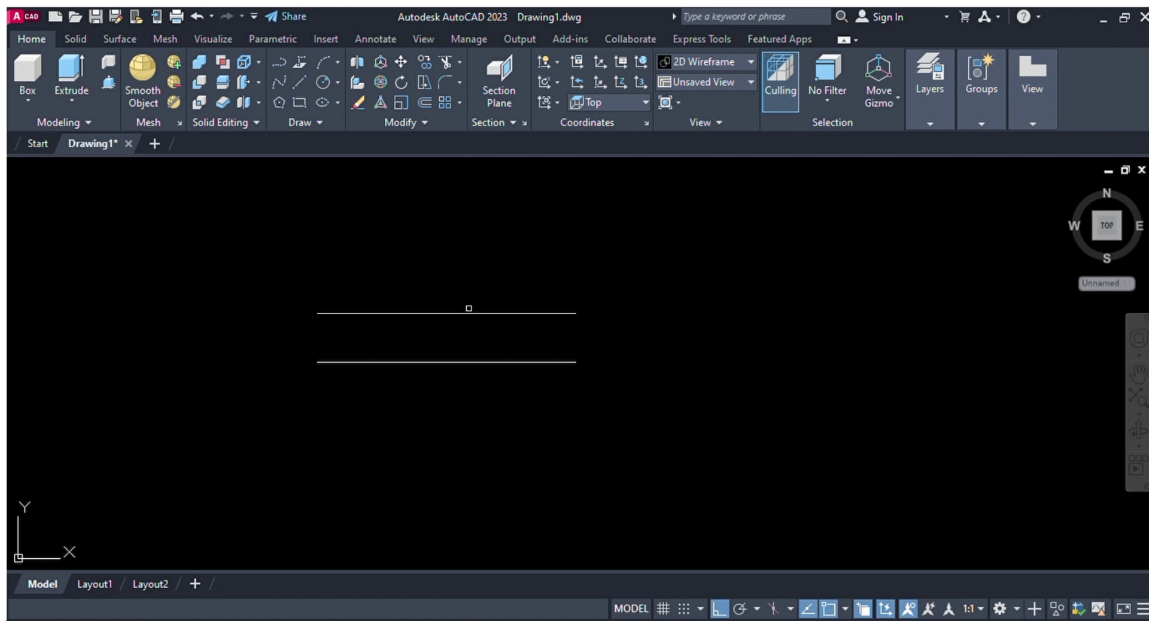
pyautogui.click(468, 312)
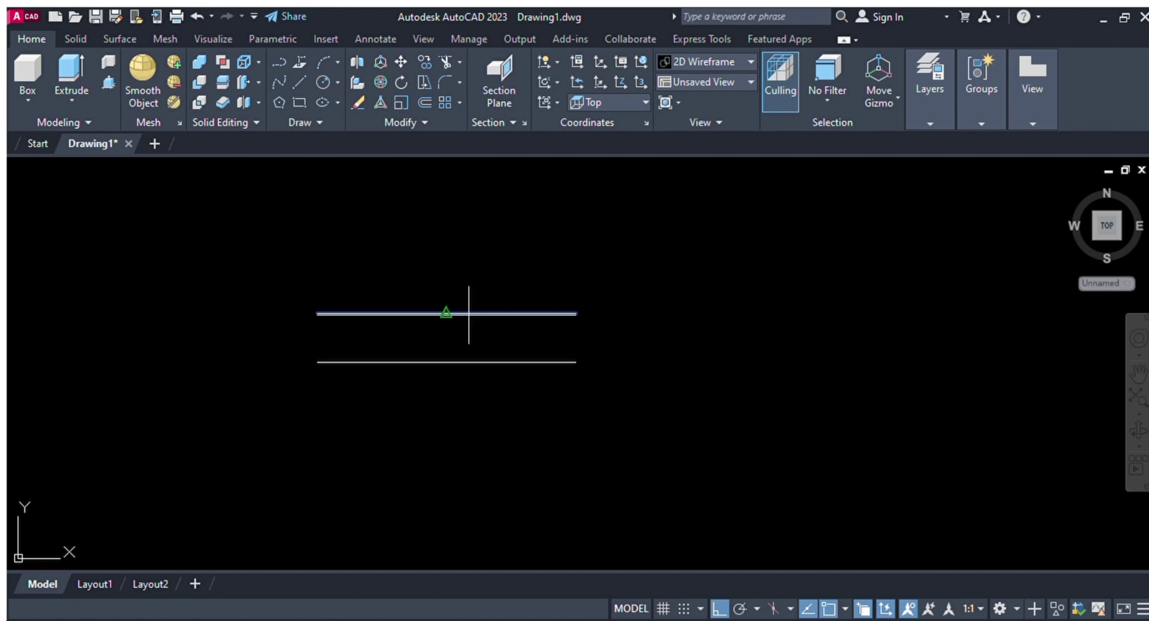
pyautogui.click(470, 261)
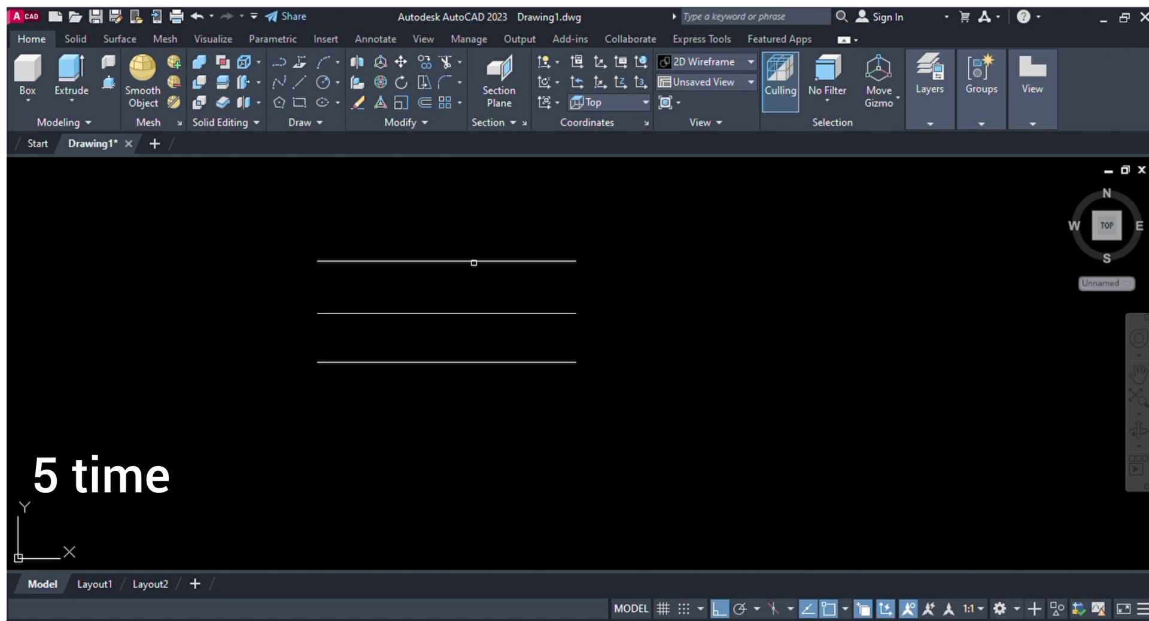
pyautogui.click(474, 261)
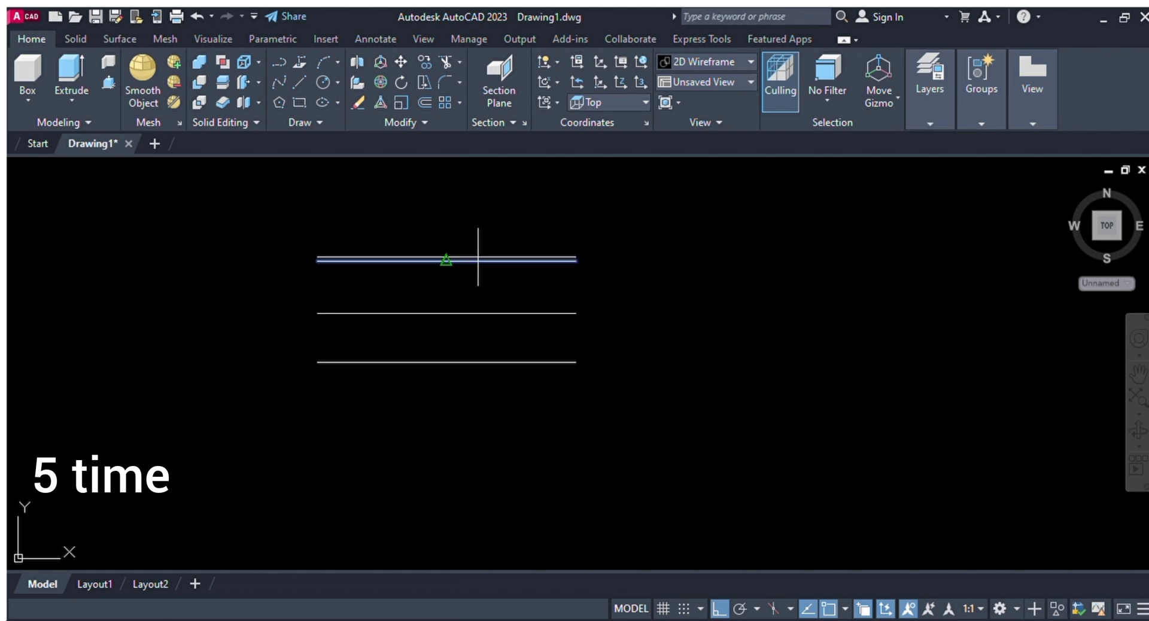
pyautogui.click(476, 217)
pyautogui.scroll(-6, 464, 269)
pyautogui.scroll(6, 460, 261)
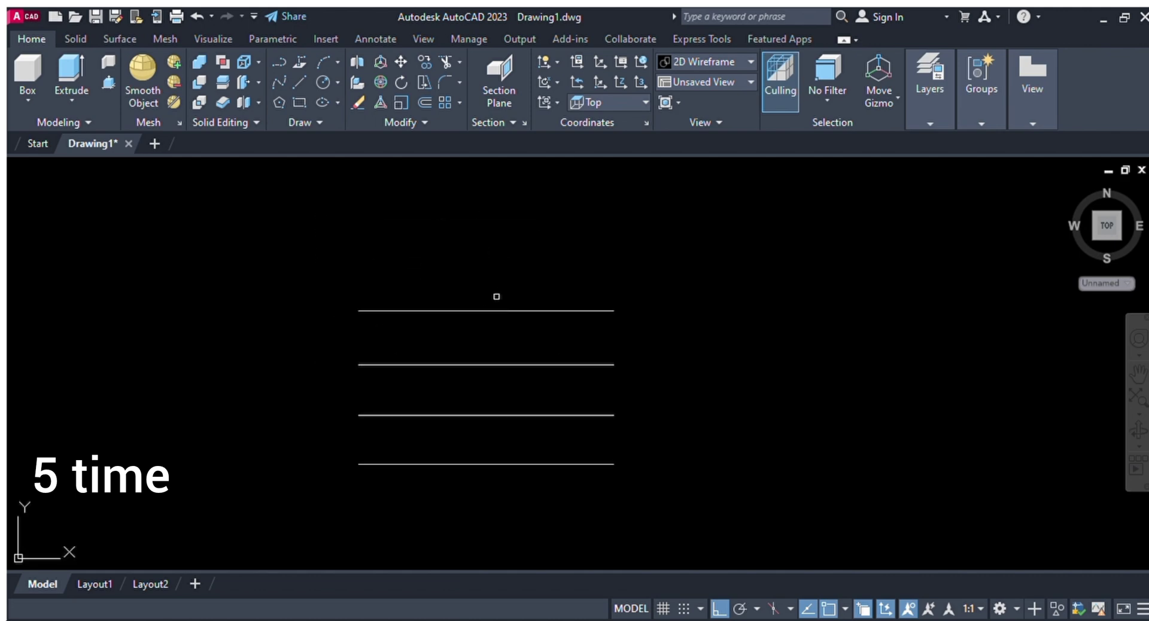
pyautogui.click(508, 311)
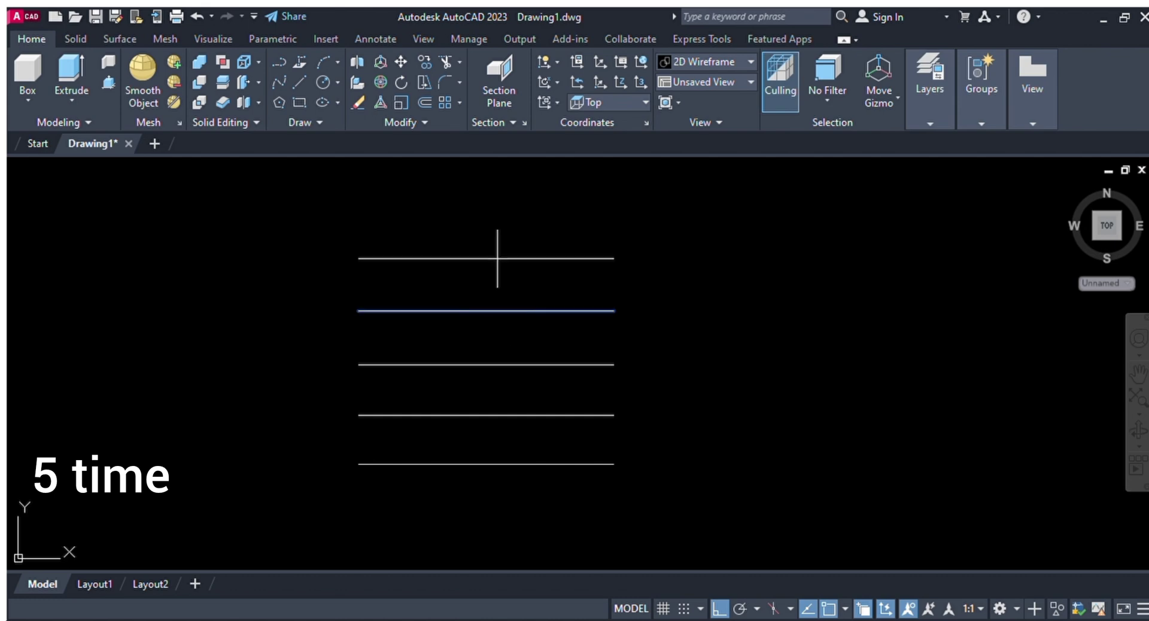
pyautogui.click(503, 258)
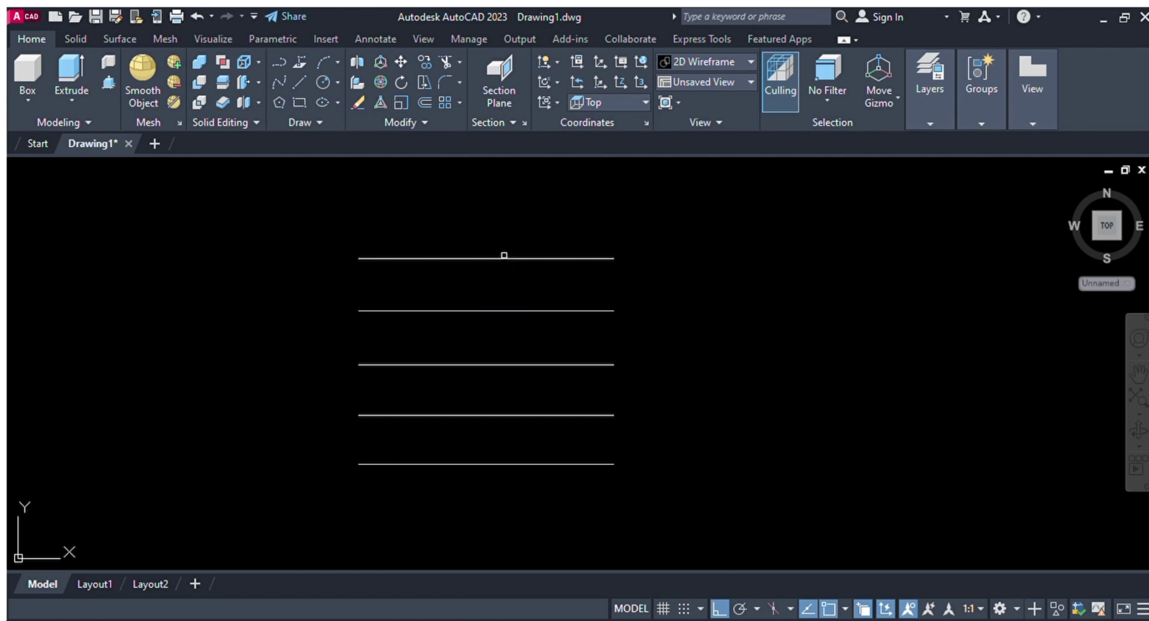
# - Offset the uppermost tread line 4 feet upward to mark the far edge of the landing
pyautogui.scroll(-4, 402, 356)
pyautogui.scroll(2, 440, 357)
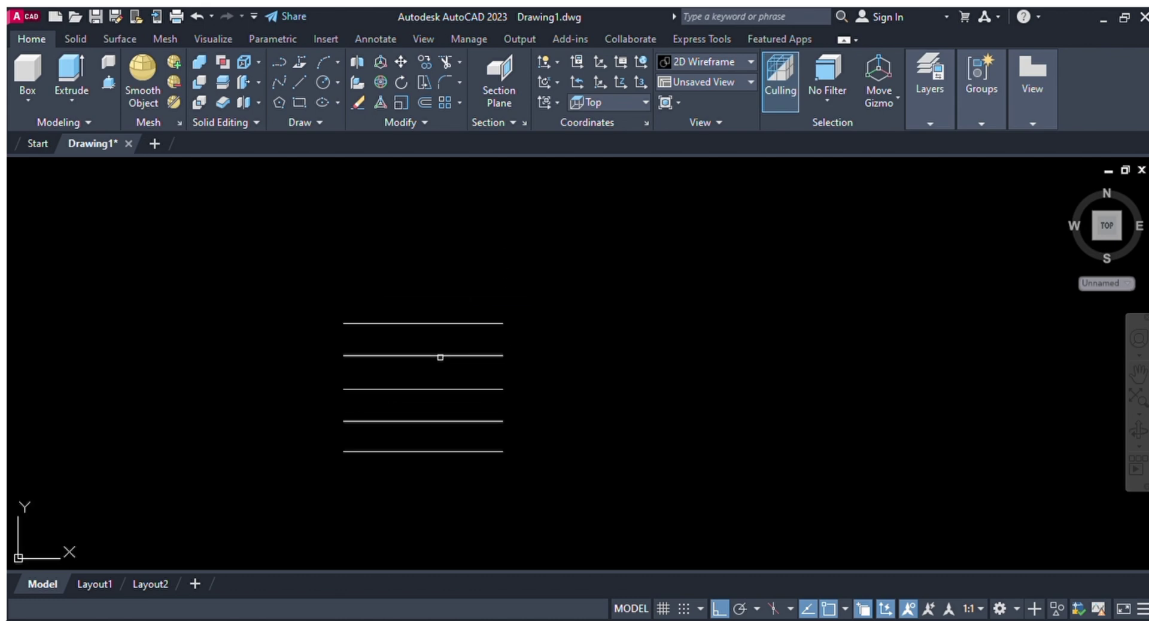
pyautogui.click(420, 323)
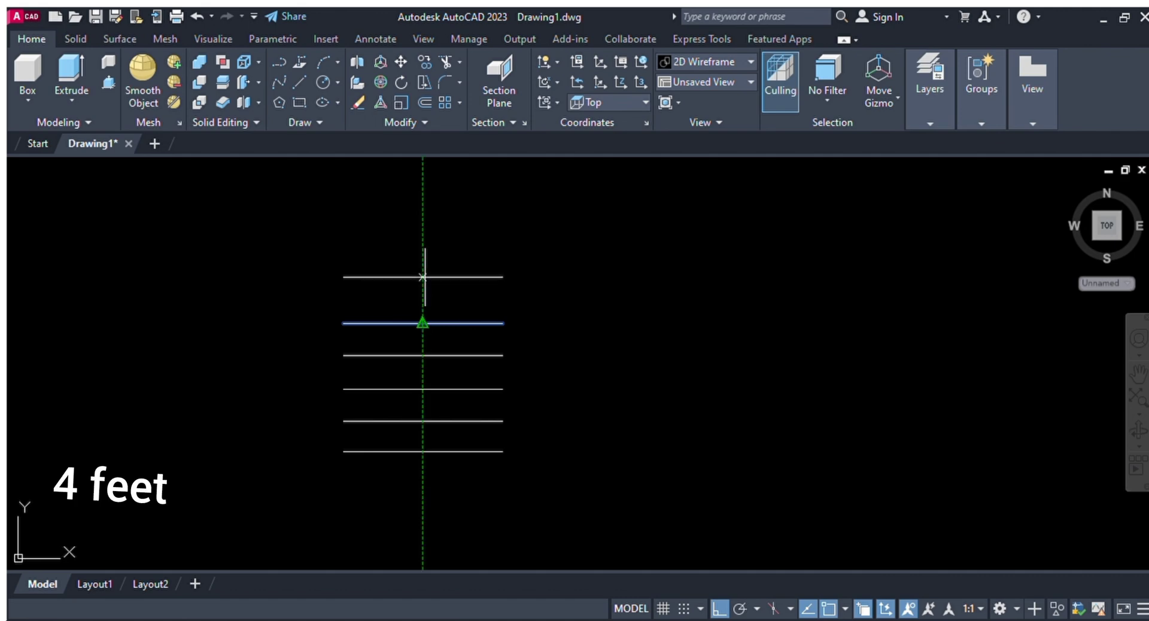
pyautogui.click(423, 277)
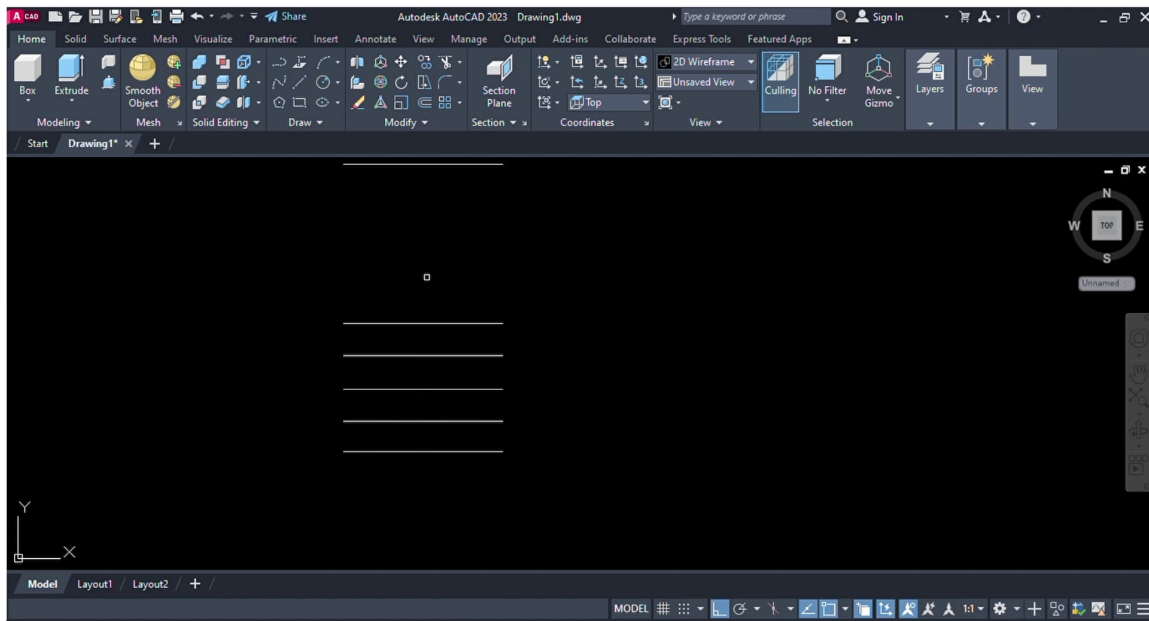
pyautogui.scroll(-3, 419, 272)
pyautogui.press('Escape')
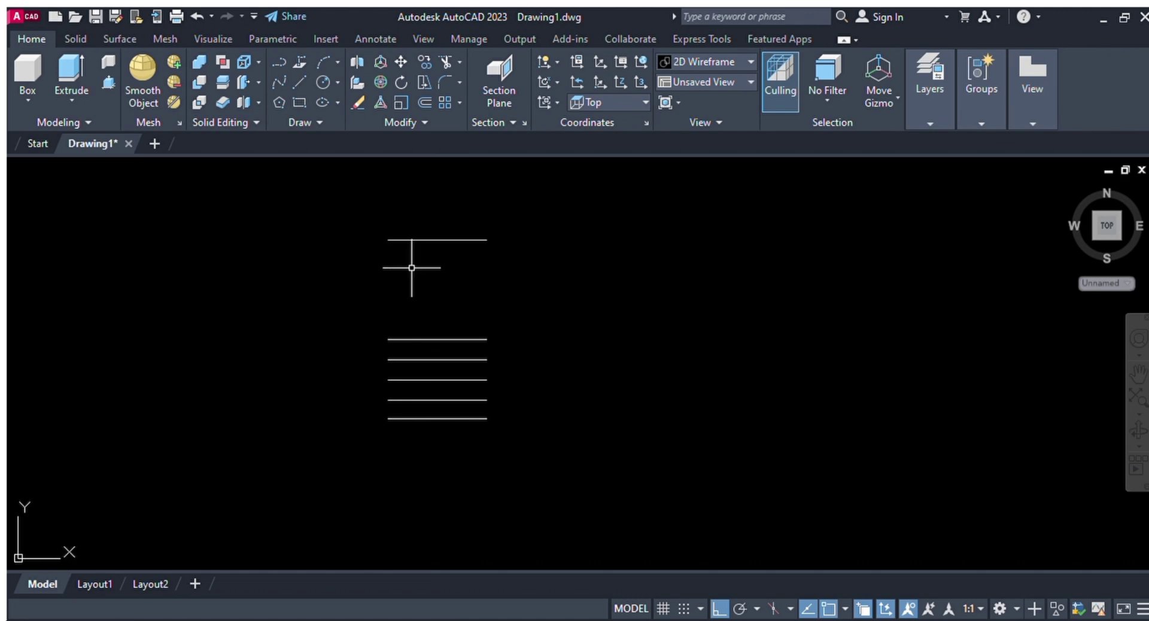
# - Draw vertical lines joining the ends of the horizontal lines on both sides, closing the first flight and the landing
pyautogui.press('l')
pyautogui.press('Return')
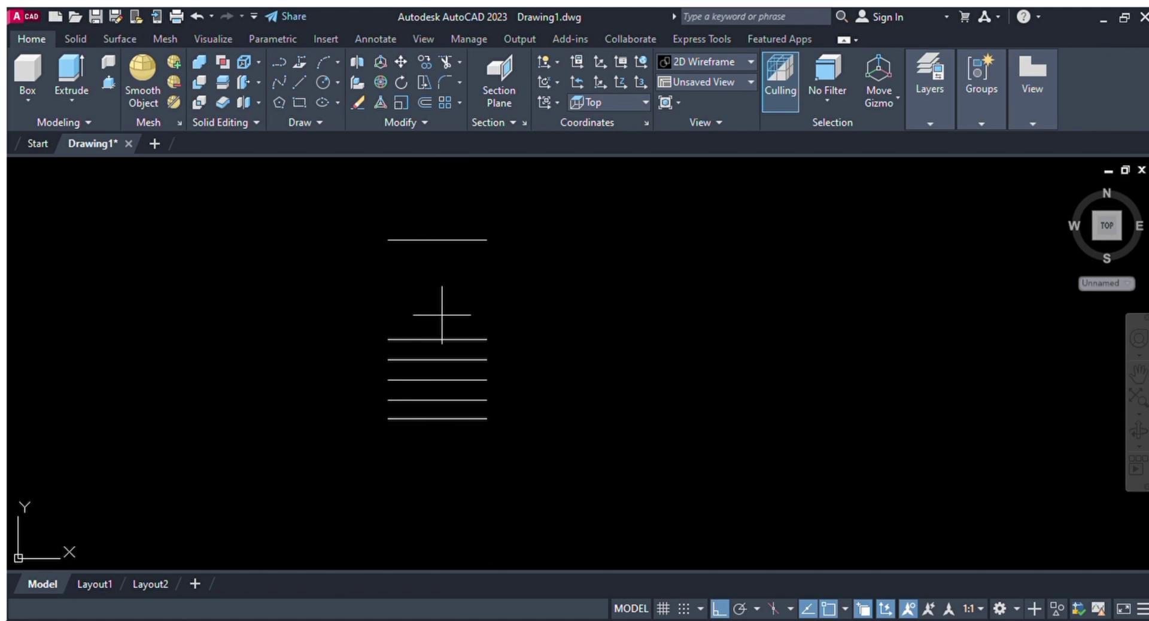
pyautogui.click(487, 419)
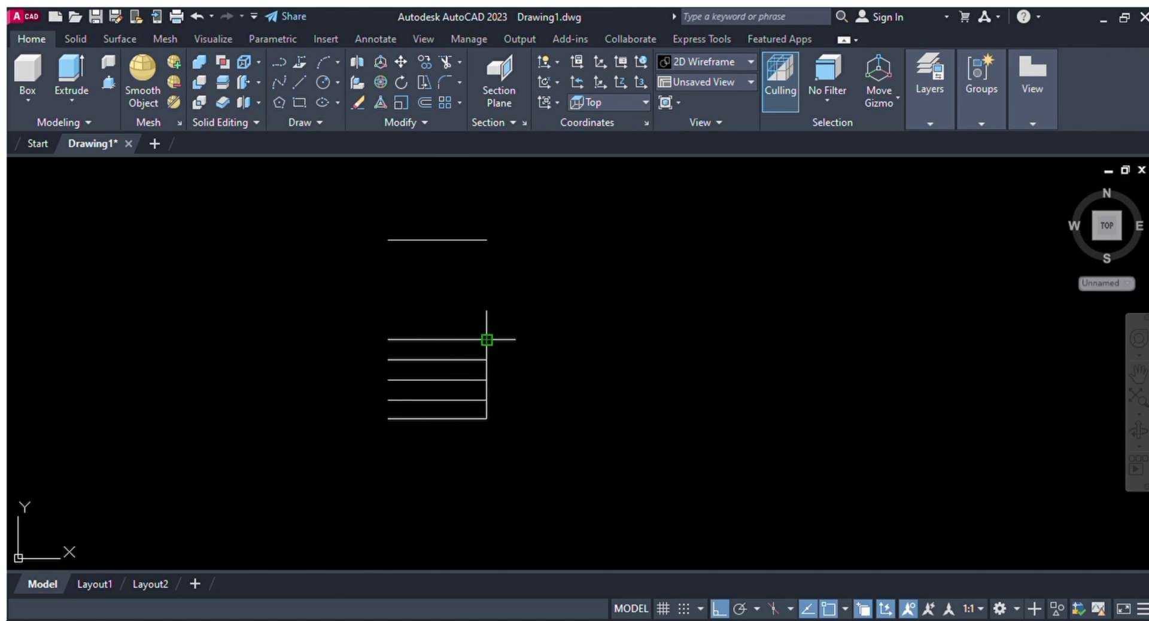
pyautogui.click(489, 247)
pyautogui.press('Return')
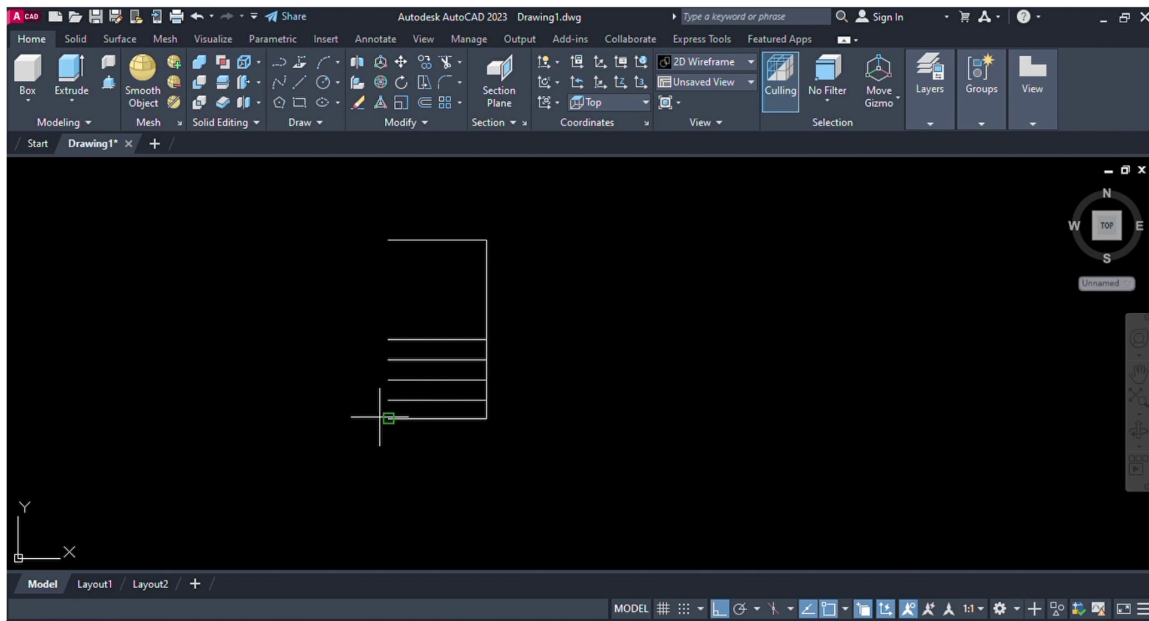
pyautogui.click(411, 238)
# - Offset the landing's right edge outward in 10-inch steps, making the first three tread lines of the second flight
pyautogui.write('o')
pyautogui.press('Return')
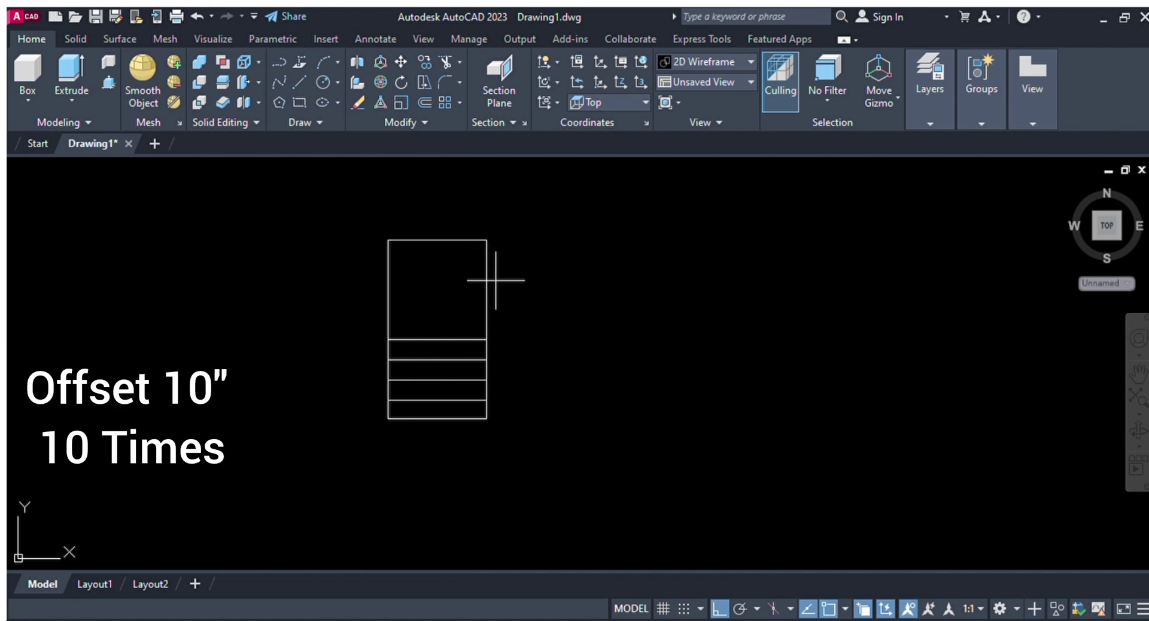
pyautogui.press('Return')
pyautogui.click(485, 290)
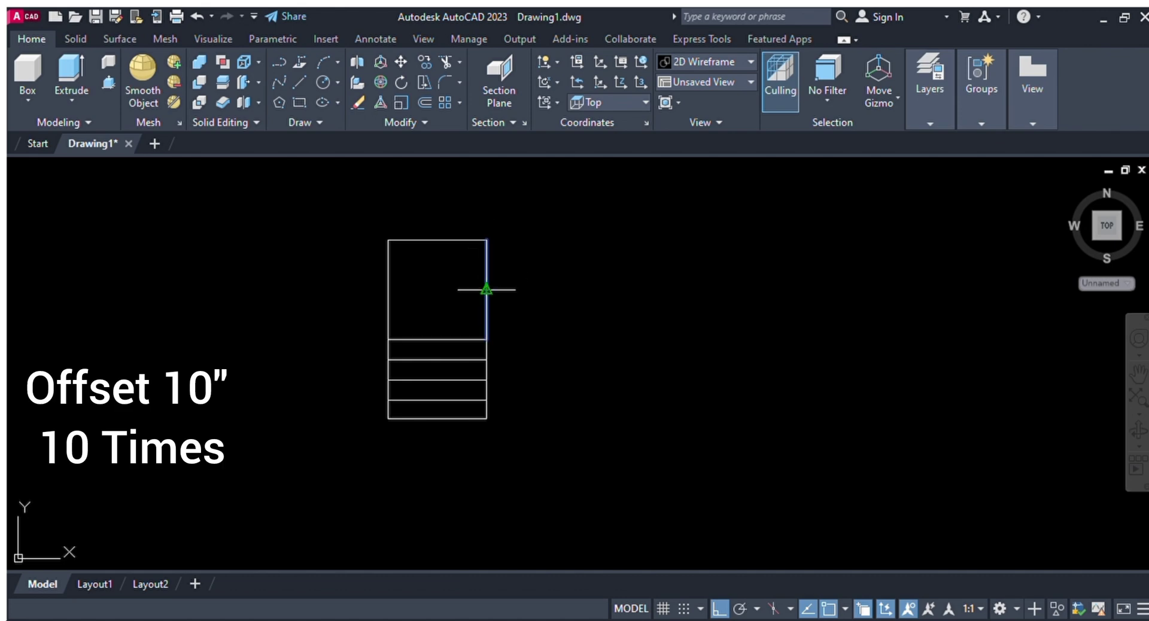
pyautogui.click(524, 302)
pyautogui.click(506, 300)
pyautogui.click(558, 298)
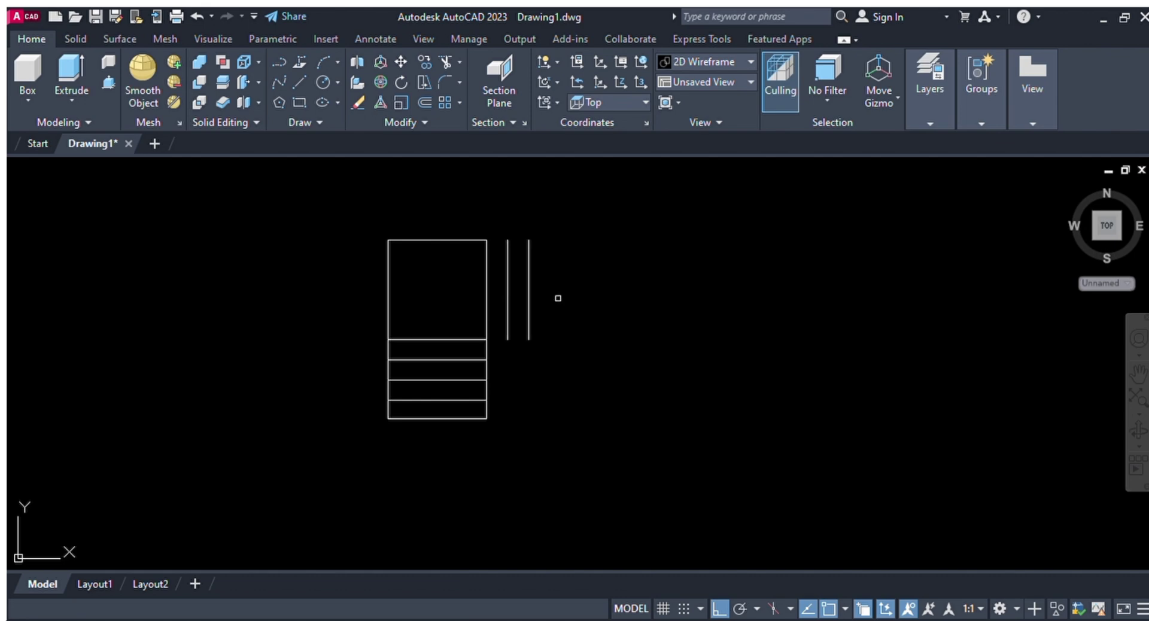
pyautogui.click(528, 281)
pyautogui.click(551, 283)
pyautogui.click(547, 273)
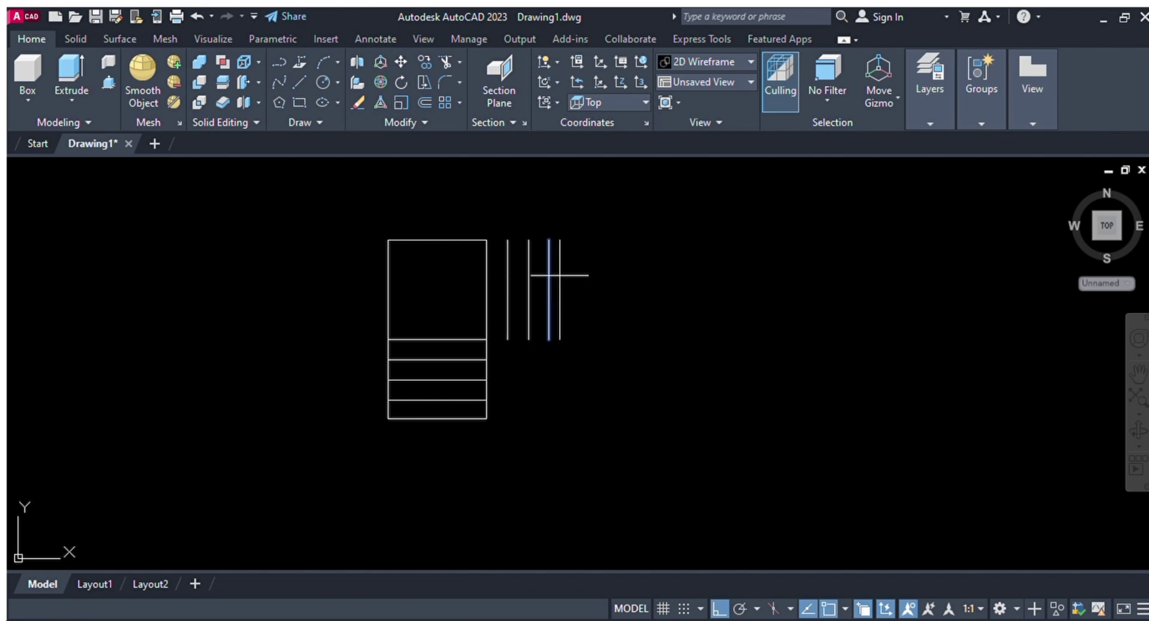
pyautogui.click(579, 278)
pyautogui.click(564, 299)
# - Offset the outermost tread line of the second flight outward three more times at 10-inch spacing
pyautogui.scroll(4, 578, 299)
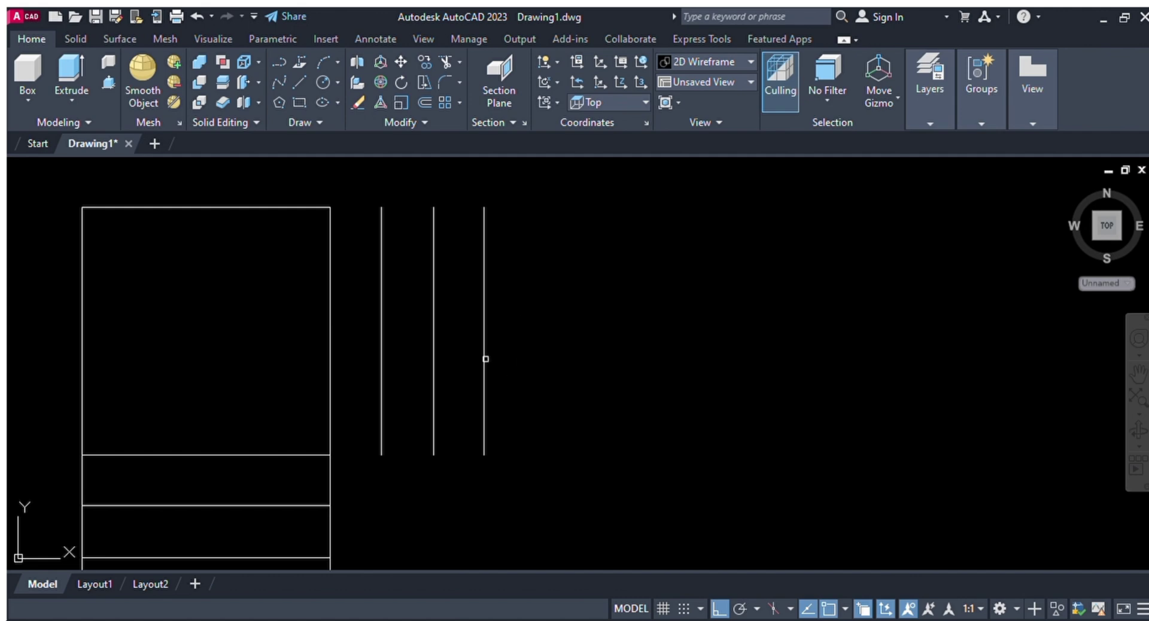
pyautogui.click(483, 359)
pyautogui.click(534, 359)
pyautogui.click(538, 353)
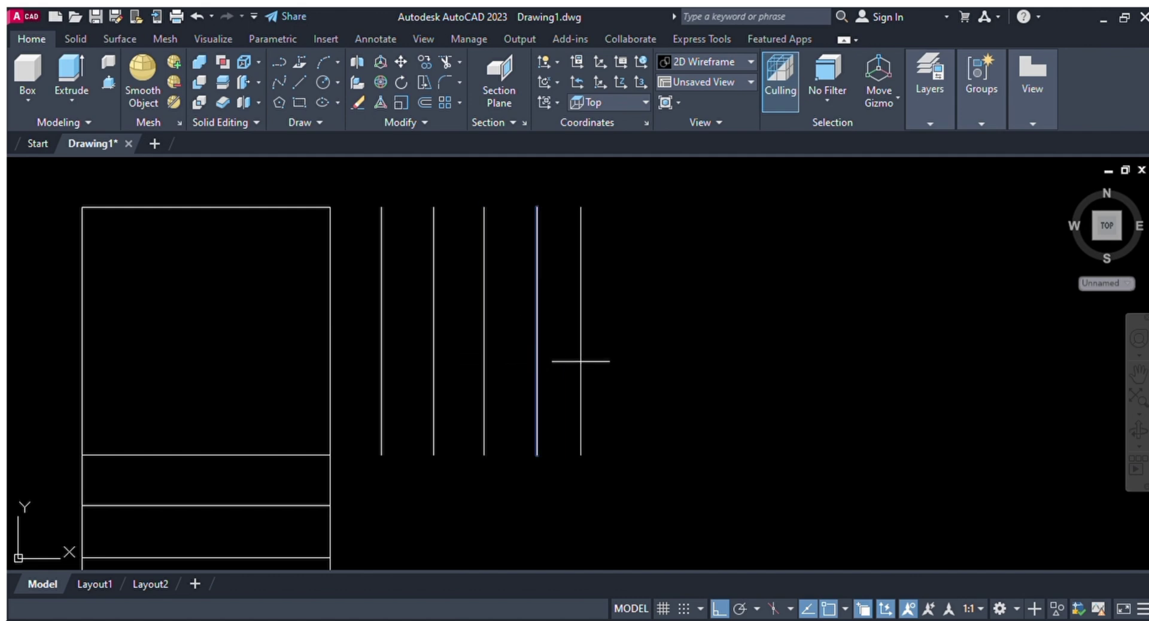
pyautogui.click(577, 359)
pyautogui.click(586, 359)
pyautogui.click(640, 360)
pyautogui.click(638, 357)
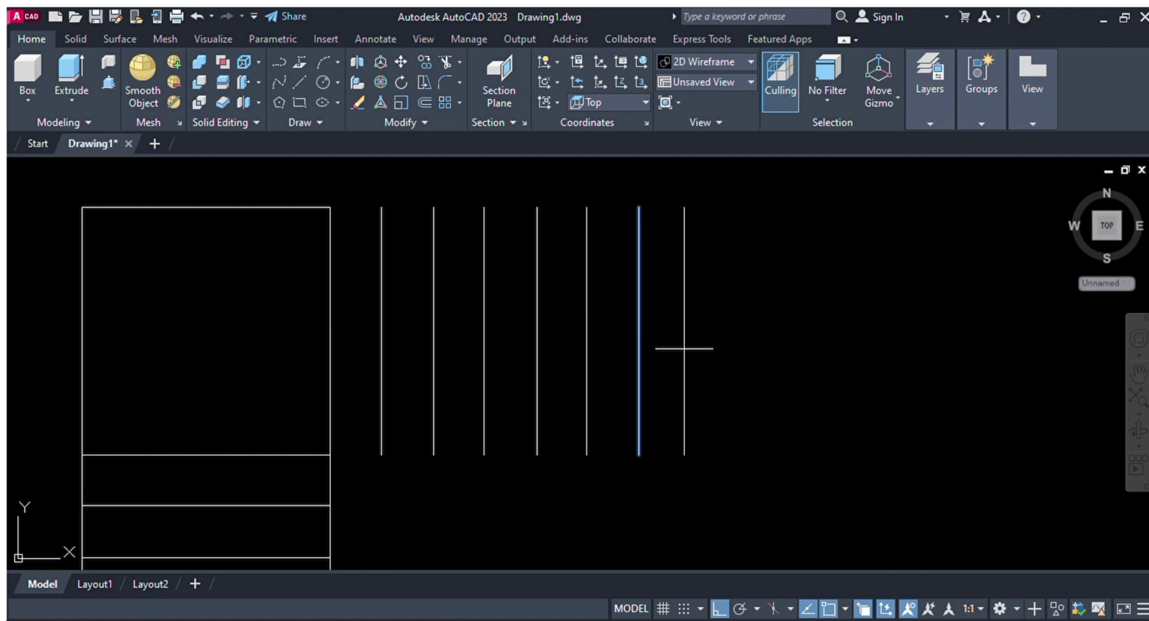
pyautogui.press('Escape')
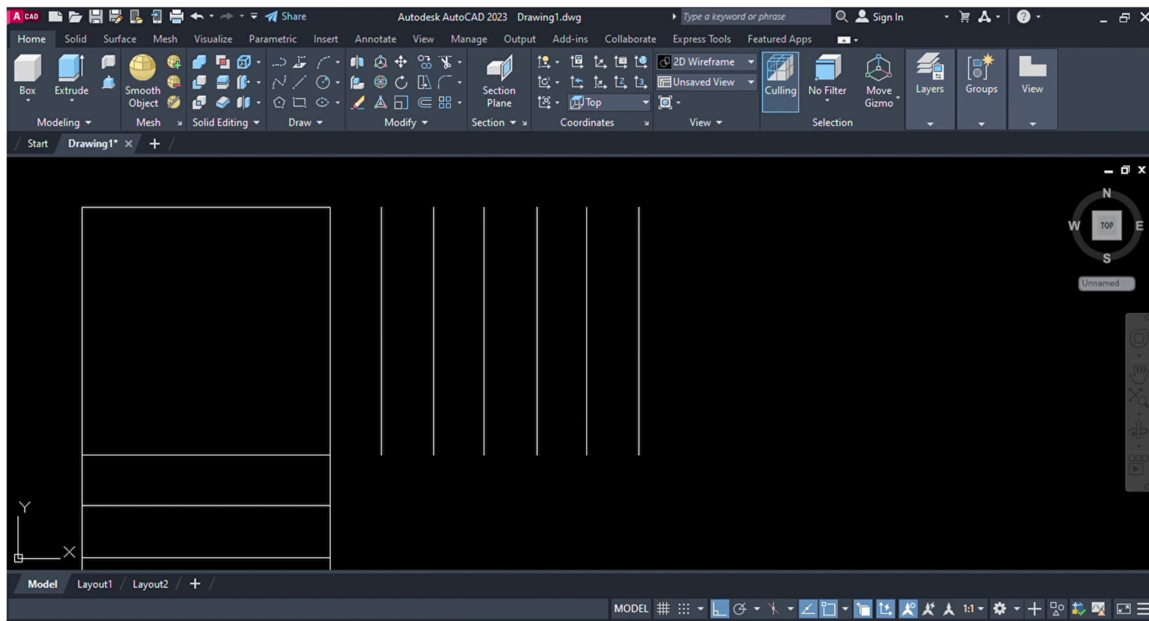
# - Continue offsetting the second flight's outermost tread line at 10-inch spacing until the flight has ten tread lines beyond the landing
pyautogui.click(639, 359)
pyautogui.click(678, 357)
pyautogui.click(686, 360)
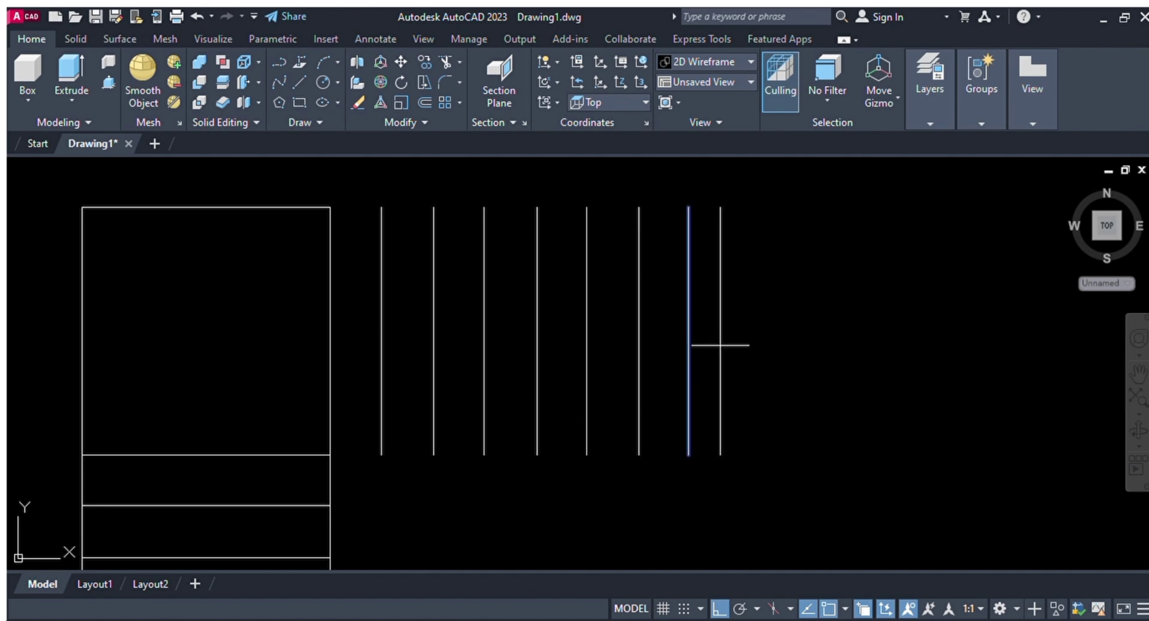
pyautogui.press('Escape')
pyautogui.click(688, 358)
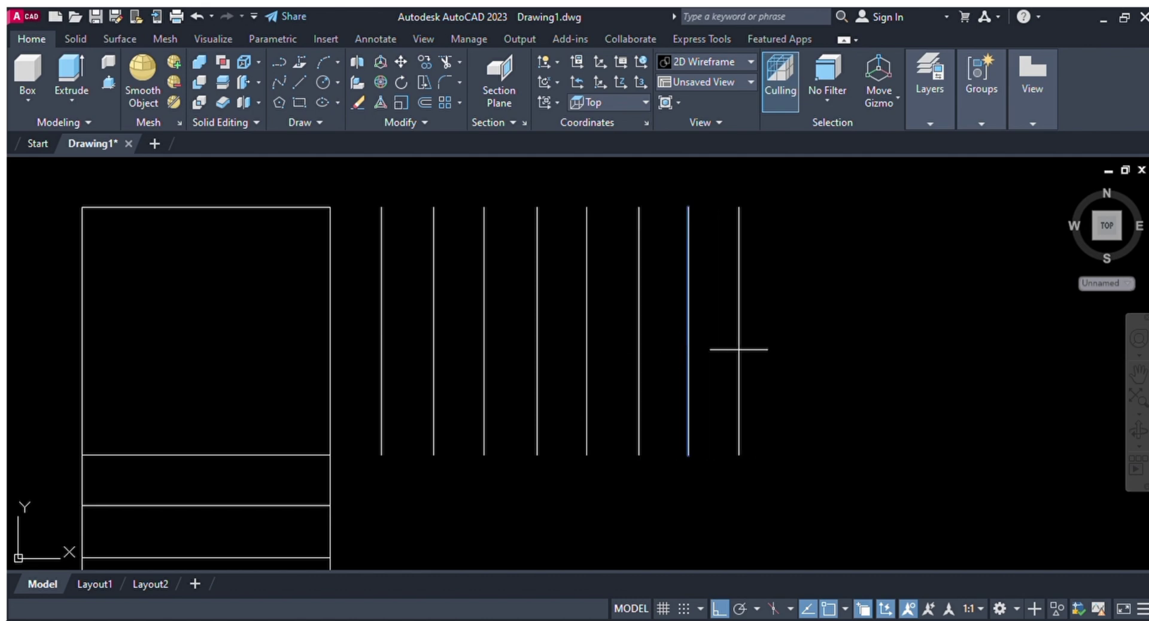
pyautogui.click(739, 350)
pyautogui.click(738, 360)
pyautogui.click(787, 333)
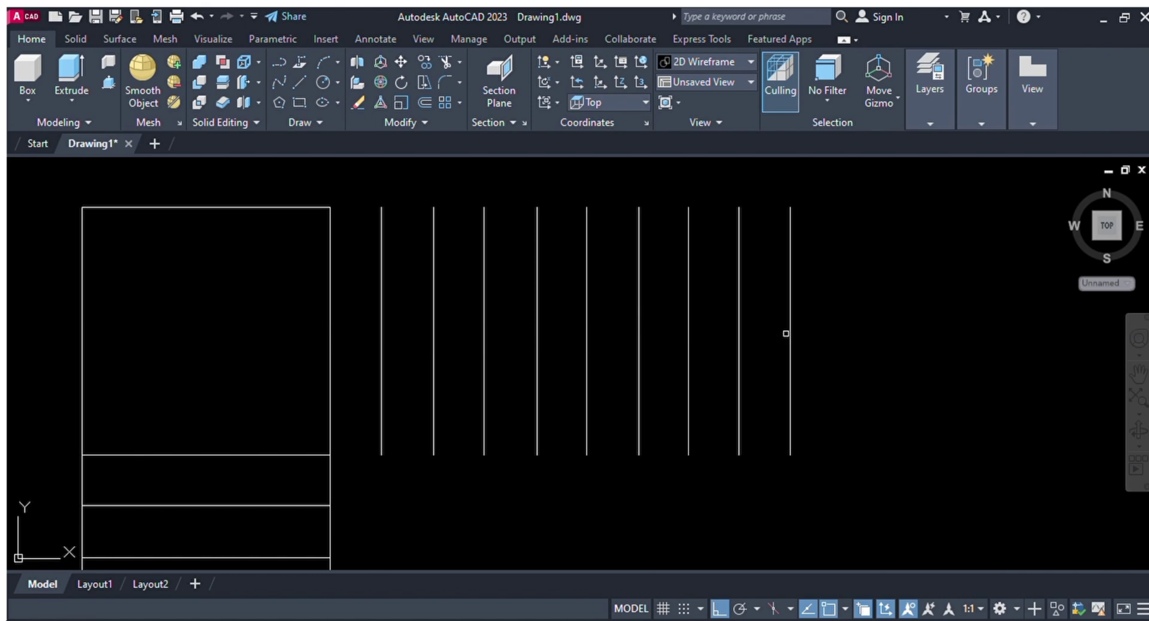
pyautogui.click(791, 325)
pyautogui.click(846, 327)
pyautogui.press('Escape')
# - Delete the stray vertical line standing apart beyond the end of the second flight
pyautogui.click(694, 280)
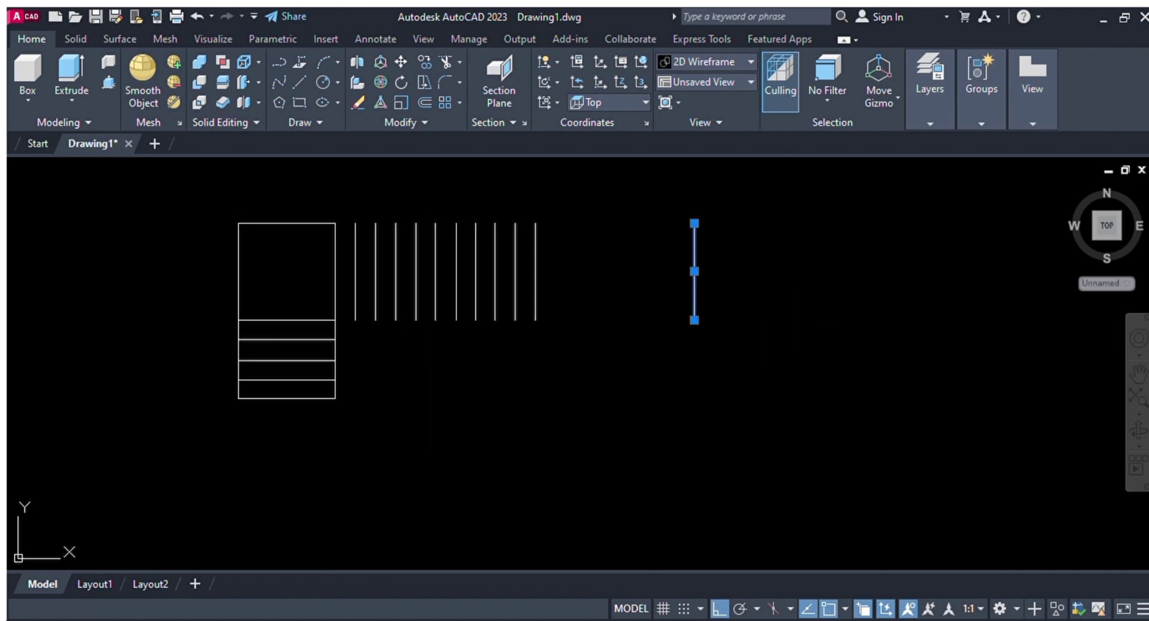
pyautogui.press('Delete')
pyautogui.scroll(2, 383, 226)
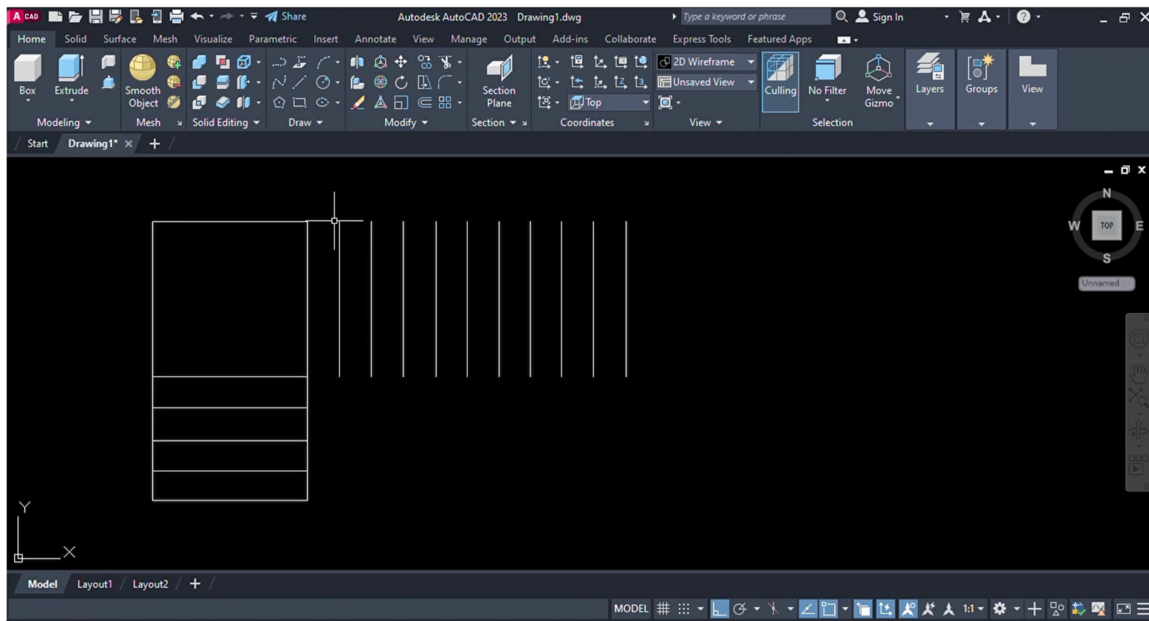
# - Draw connected lines from the landing's upper corner around the second flight's outer end and back to its inner corner, closing the flight
pyautogui.write('l')
pyautogui.press('Return')
pyautogui.click(308, 222)
pyautogui.click(626, 221)
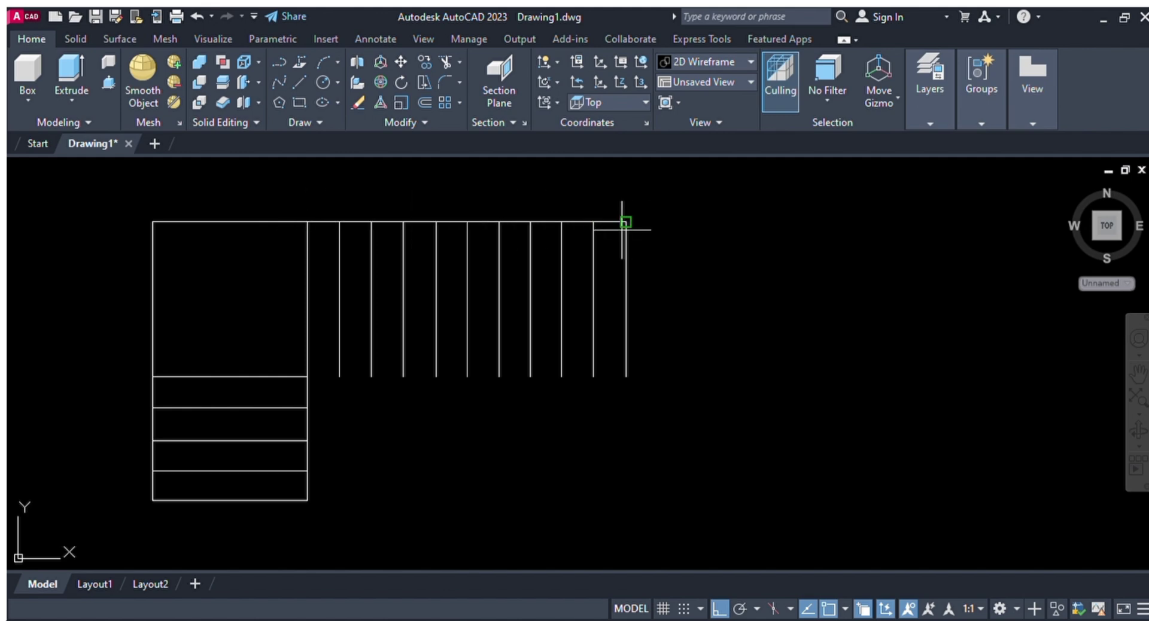
pyautogui.click(626, 377)
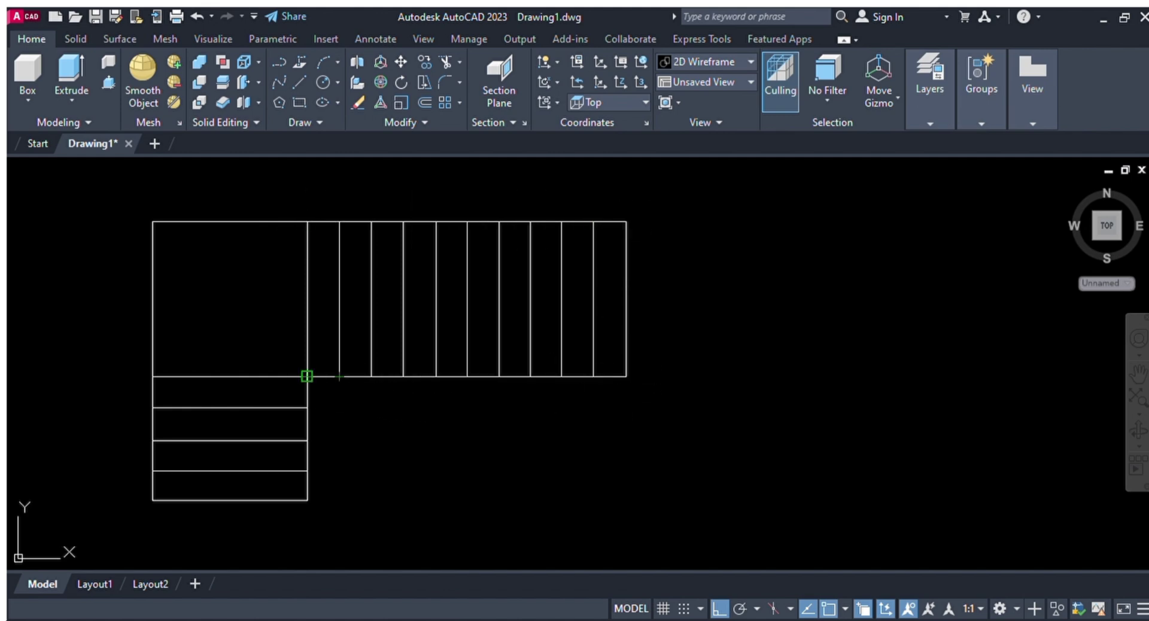
pyautogui.click(306, 376)
pyautogui.press('Return')
pyautogui.scroll(-2, 525, 367)
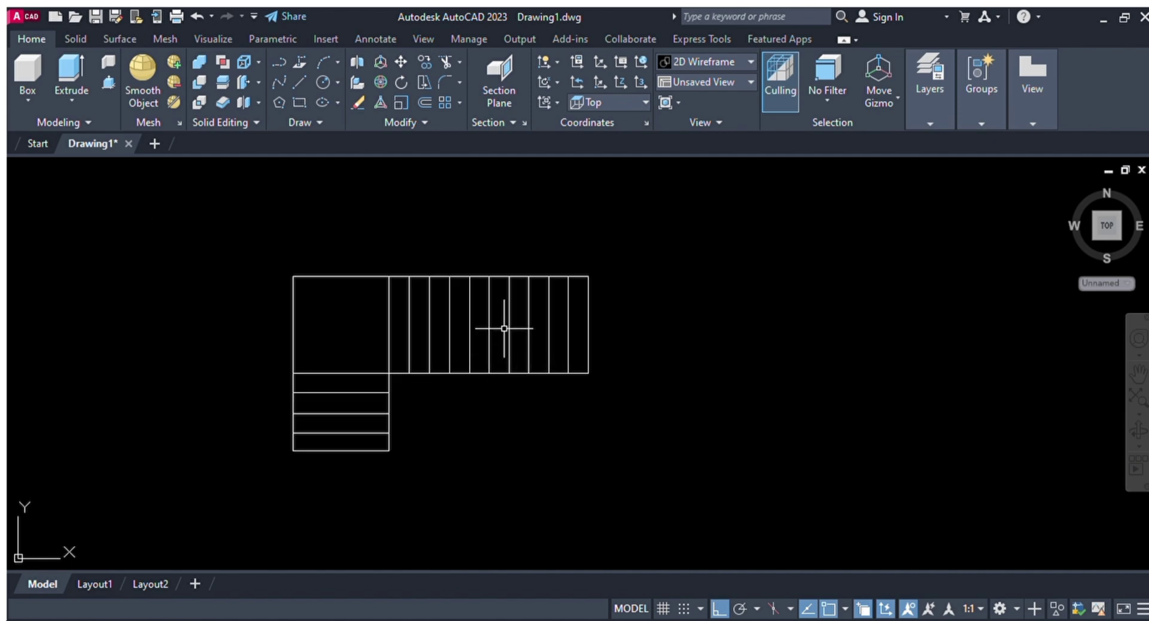
pyautogui.moveTo(503, 328); pyautogui.dragTo(645, 213, button='middle')
pyautogui.scroll(-4, 359, 437)
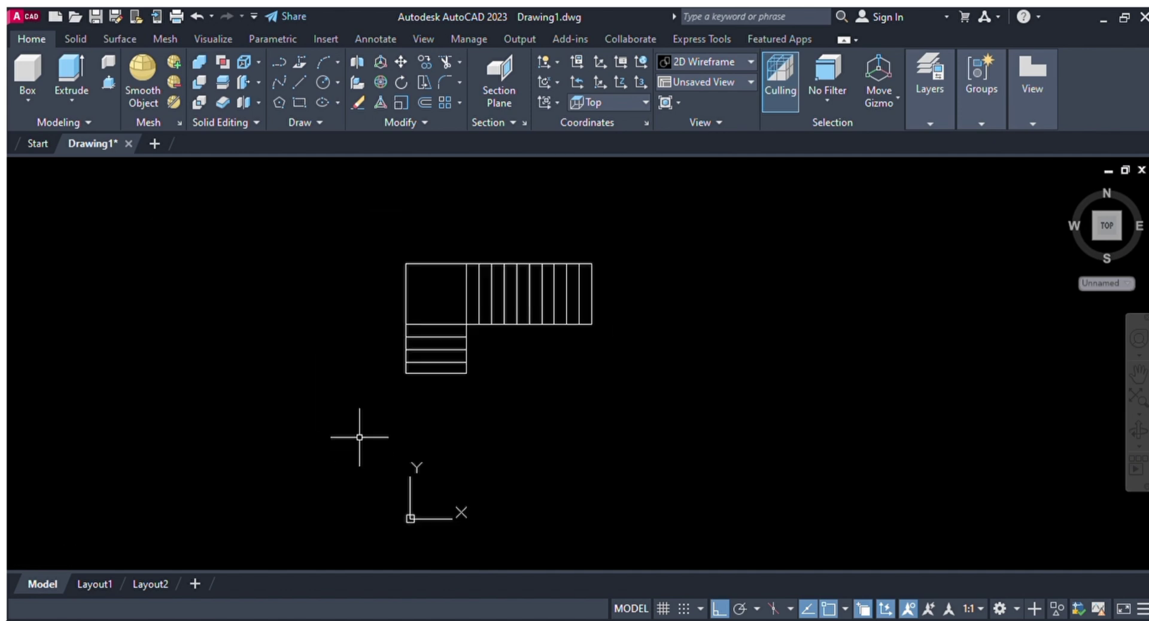
pyautogui.scroll(6, 511, 302)
pyautogui.scroll(-3, 608, 377)
pyautogui.scroll(3, 462, 403)
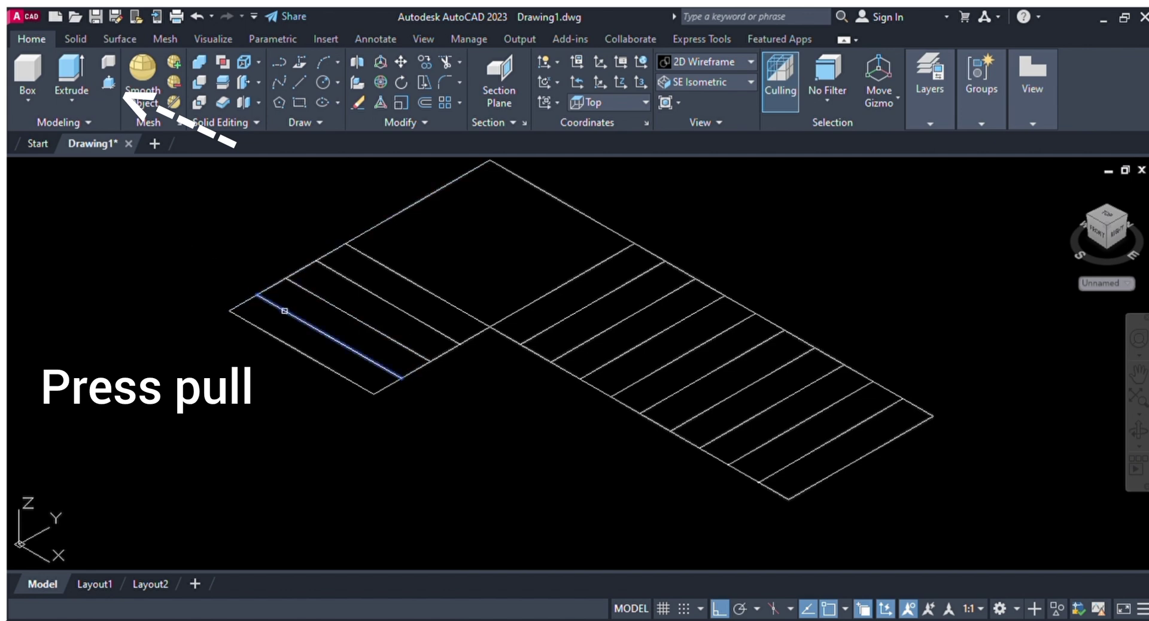
# - Press-pull the first flight's outermost tread area up 6 inches to form the first step
pyautogui.click(261, 308)
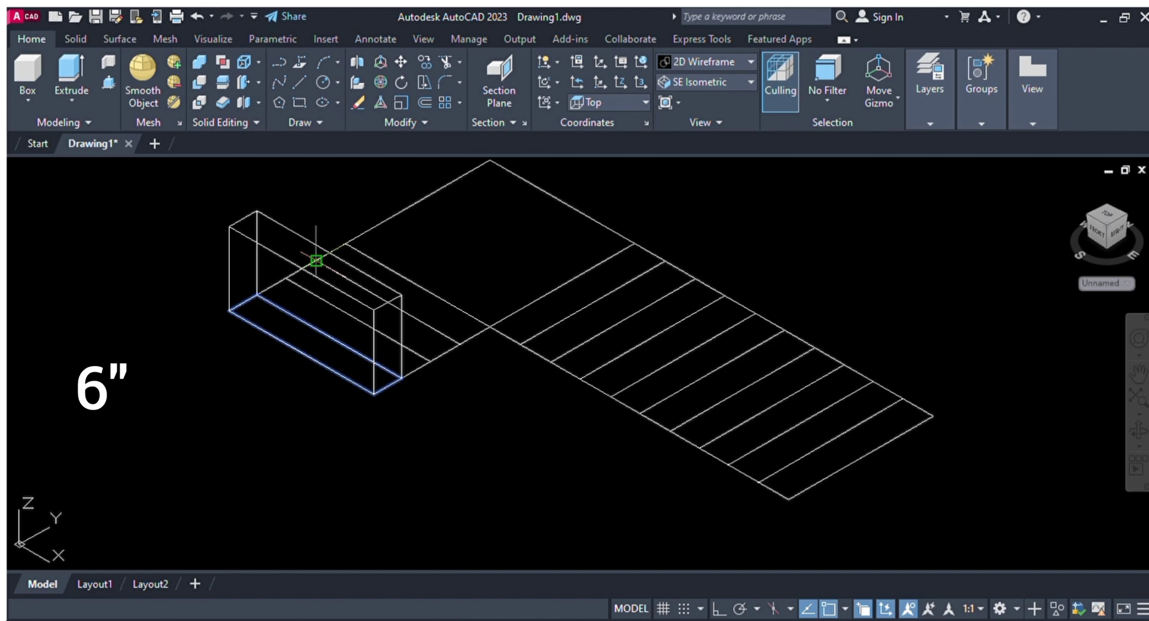
pyautogui.write('6')
pyautogui.press('Return')
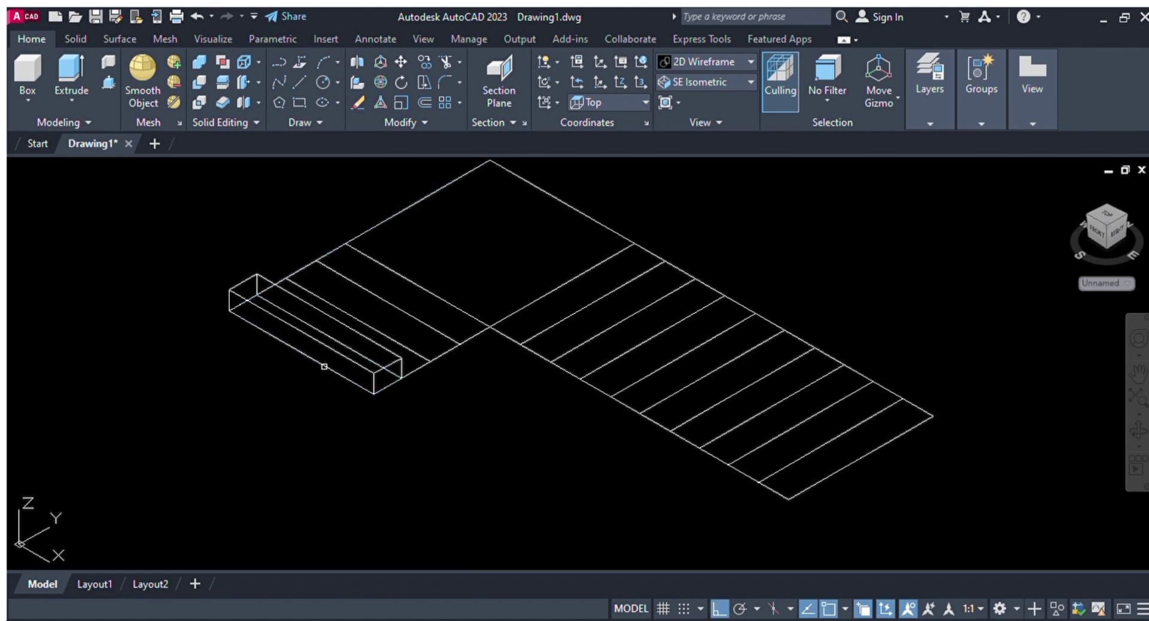
pyautogui.scroll(2, 323, 366)
pyautogui.scroll(-2, 358, 439)
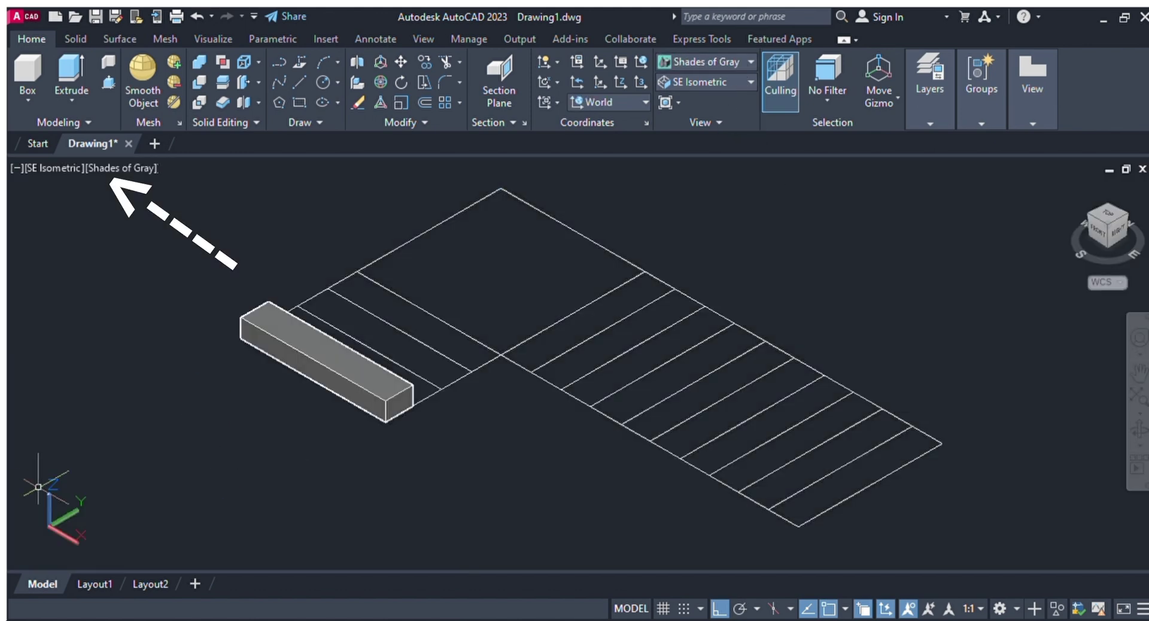
# - Press-pull the first flight's second tread area up 1 foot
pyautogui.click(1137, 431)
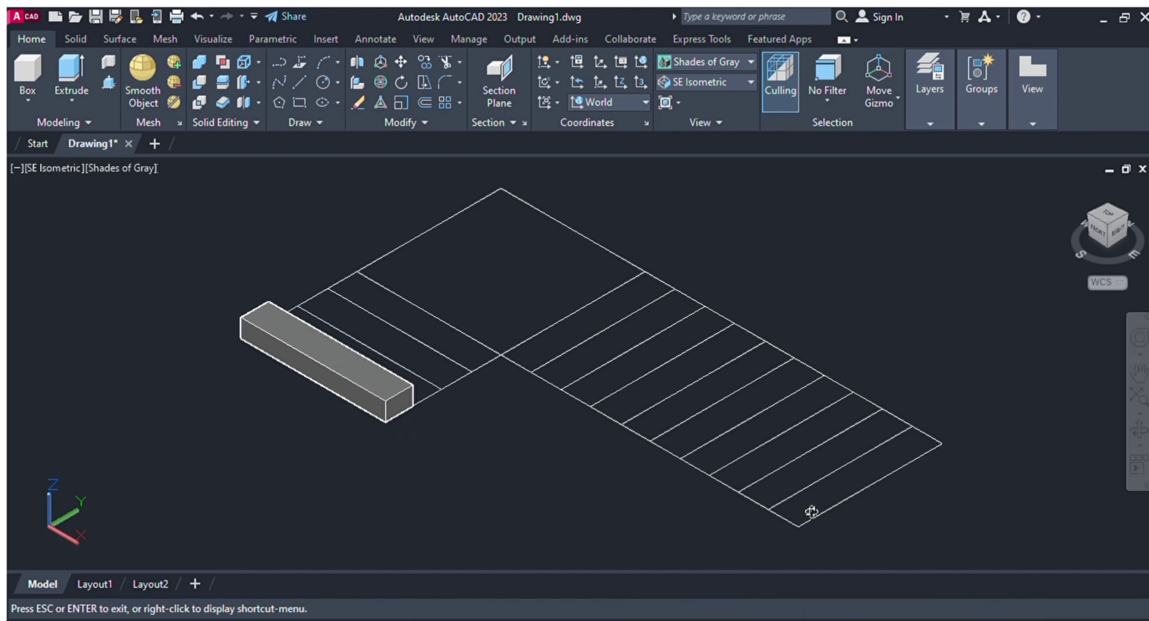
pyautogui.moveTo(811, 512); pyautogui.dragTo(541, 454)
pyautogui.press('Escape')
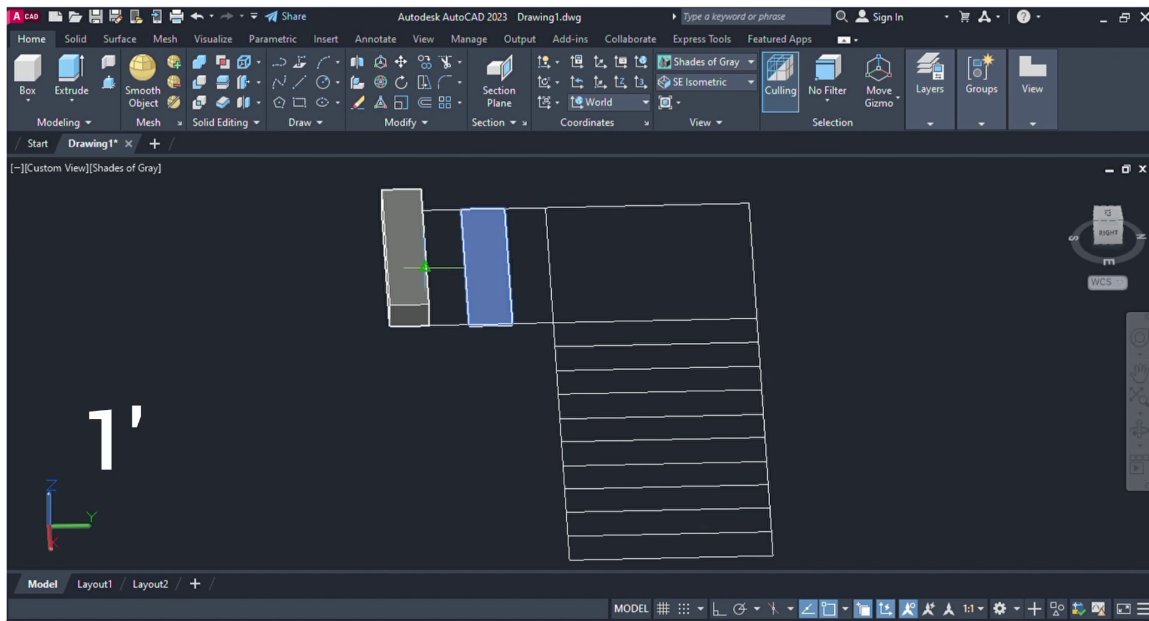
pyautogui.click(468, 254)
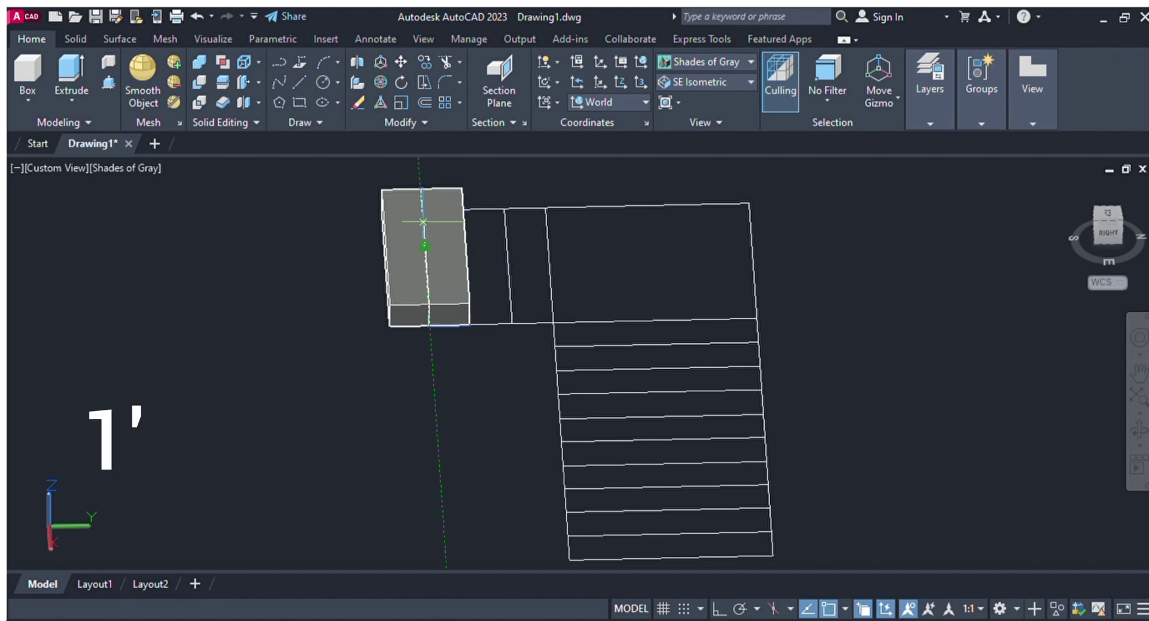
pyautogui.write("1'")
pyautogui.press('Return')
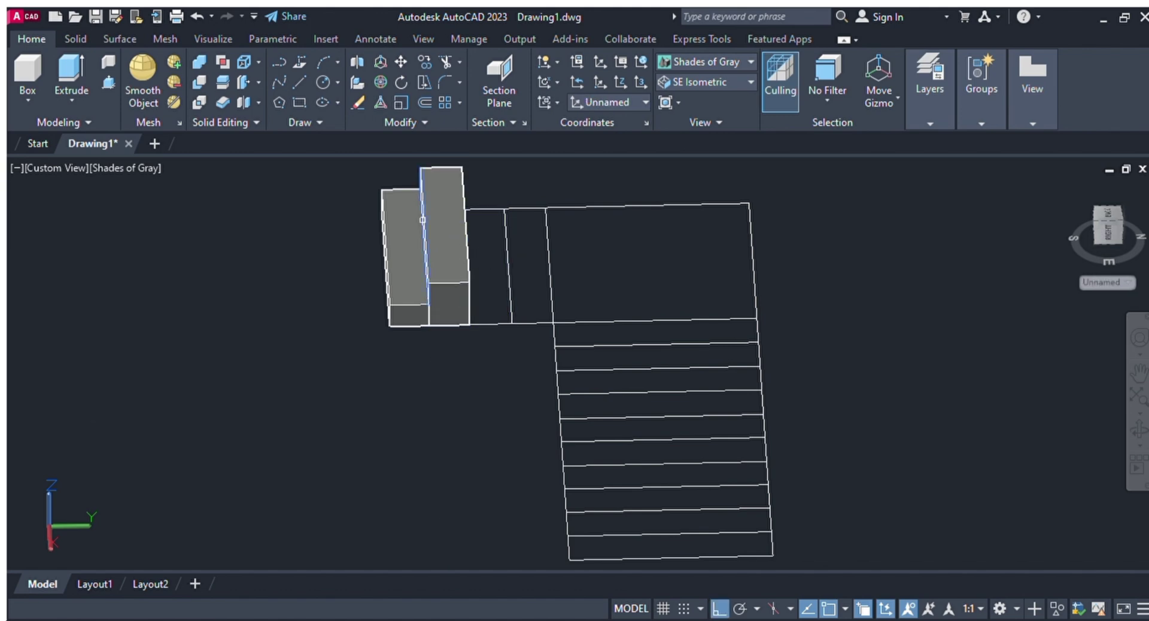
# - Press-pull the first flight's third tread area up 1'6" and its fourth tread area up 2'
pyautogui.click(477, 282)
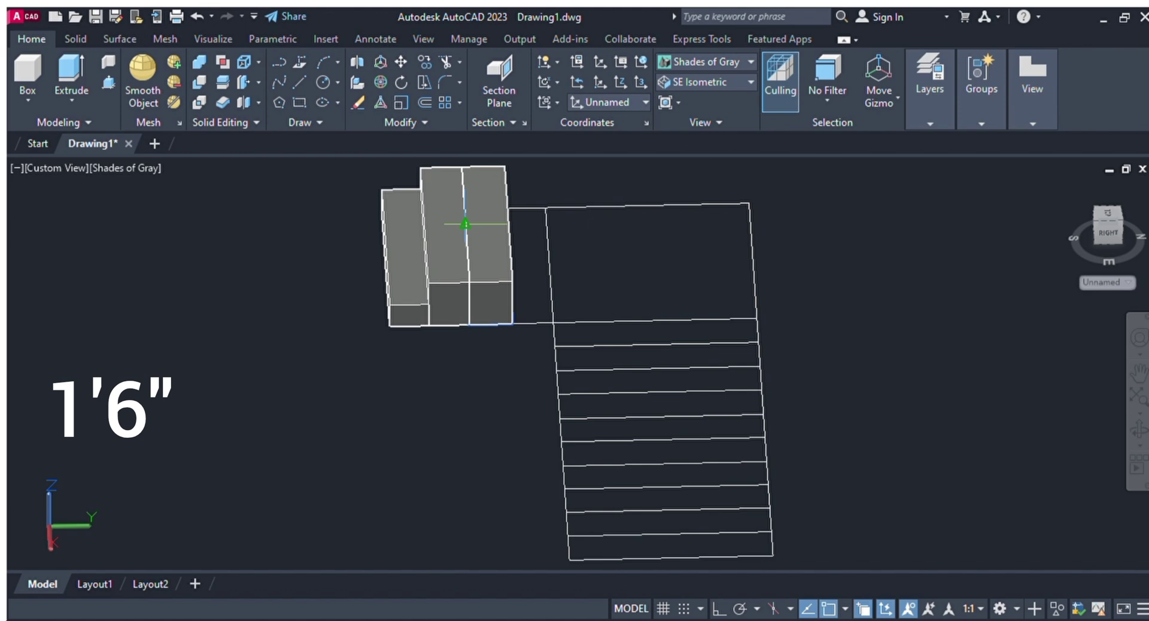
pyautogui.write('1\'6"')
pyautogui.press('Return')
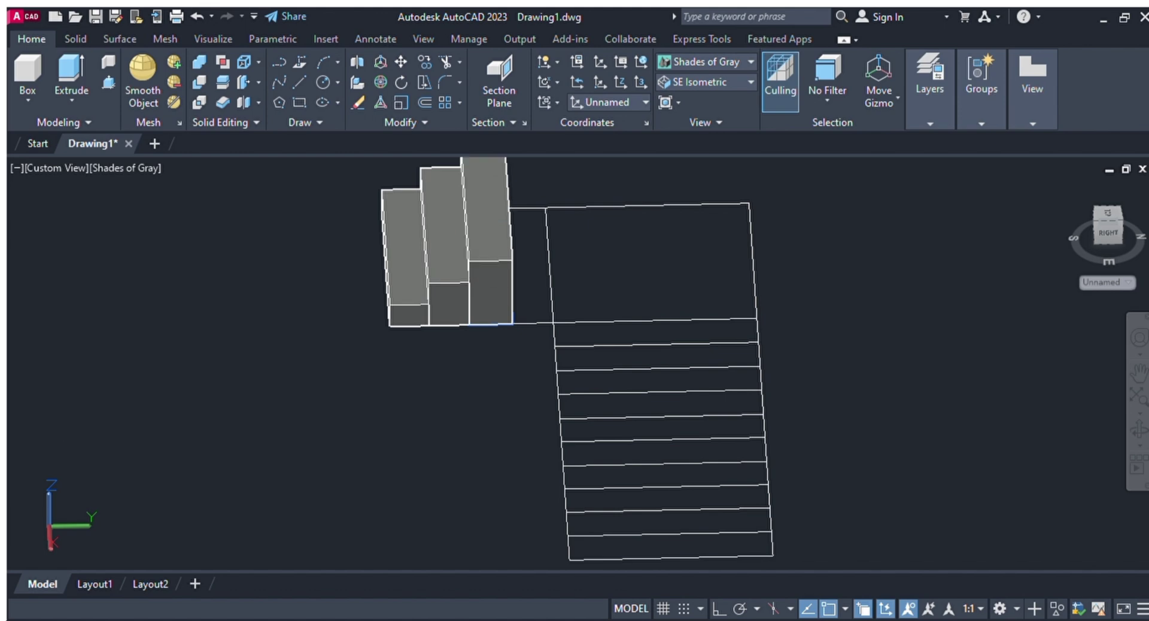
pyautogui.click(538, 251)
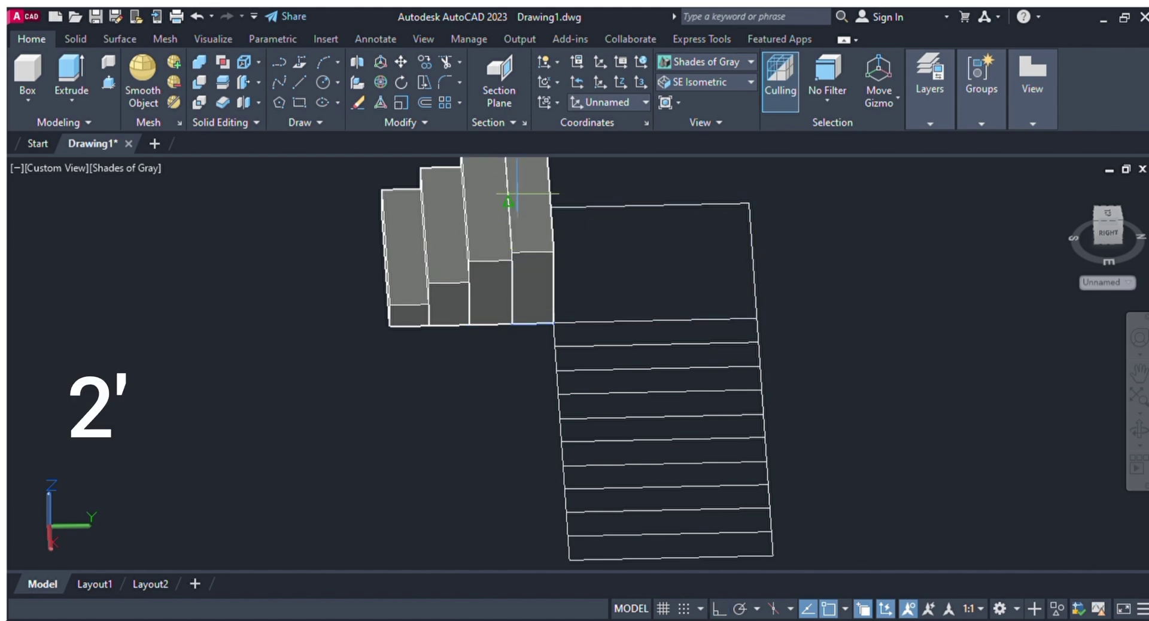
pyautogui.write("2'")
pyautogui.press('Return')
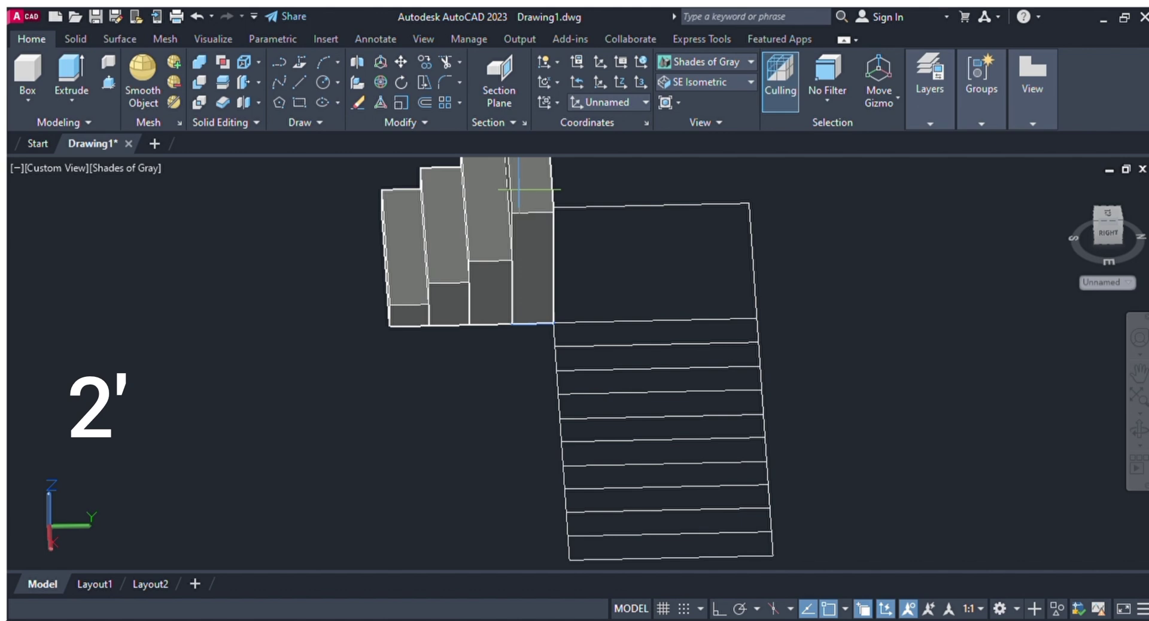
pyautogui.press('F8')
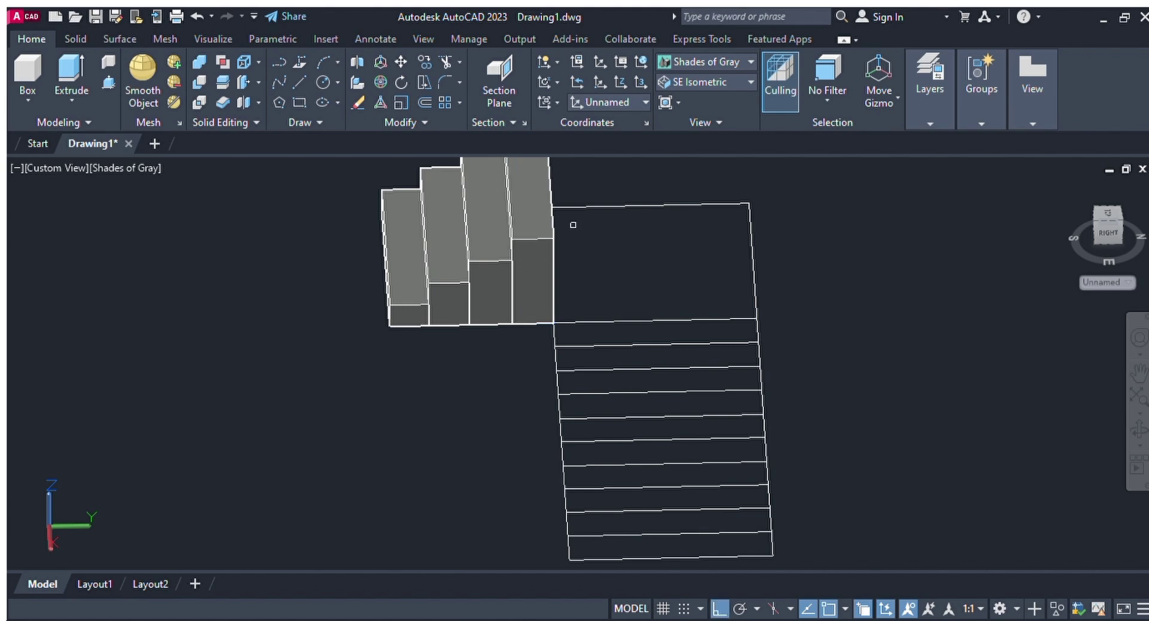
# - Press-pull the landing area up 2'6", with ortho mode off while setting the height
pyautogui.click(605, 257)
pyautogui.press('F8')
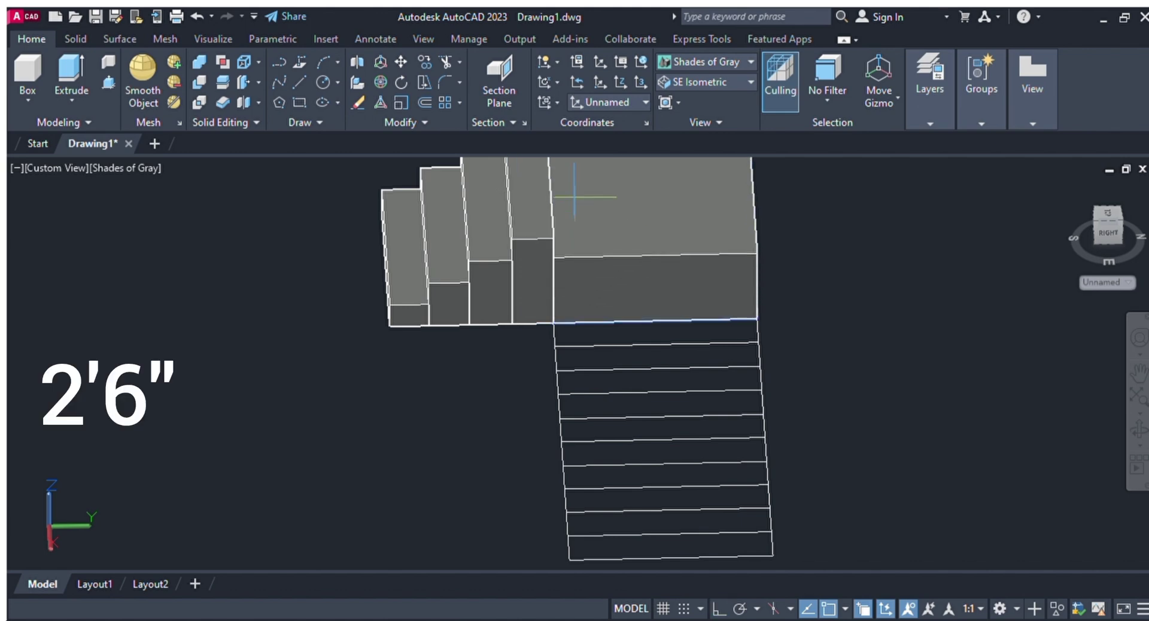
pyautogui.write('2\'6"')
pyautogui.press('Return')
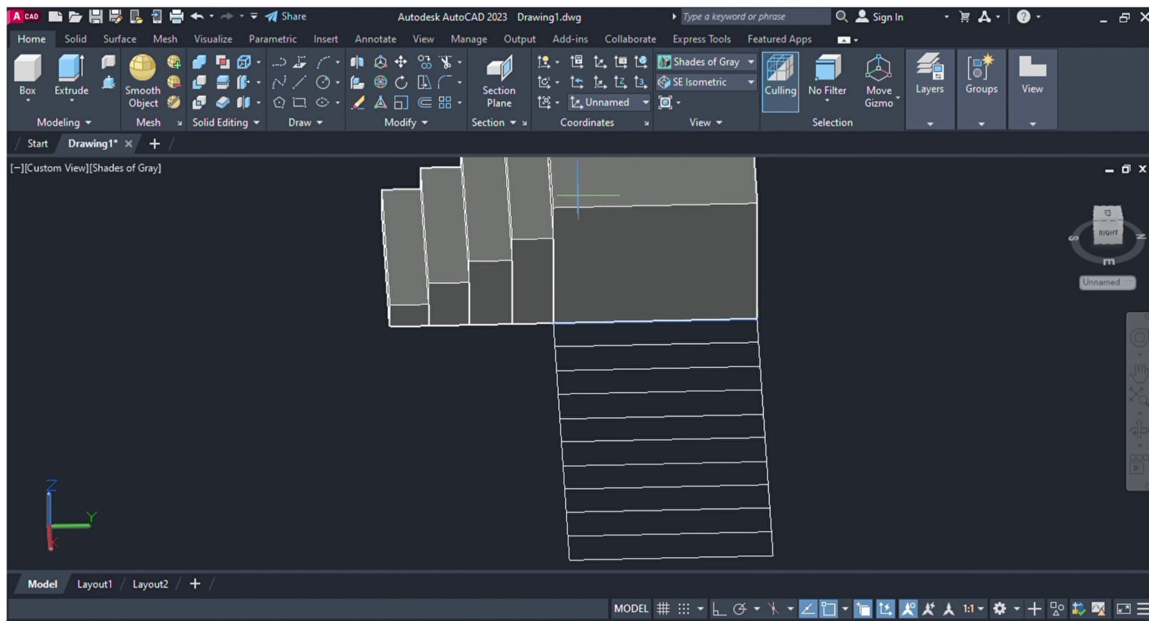
pyautogui.press('F8')
# - Press-pull the second flight's first tread area, next to the landing, up 3 feet, working from a back view of the staircase
pyautogui.scroll(-3, 539, 257)
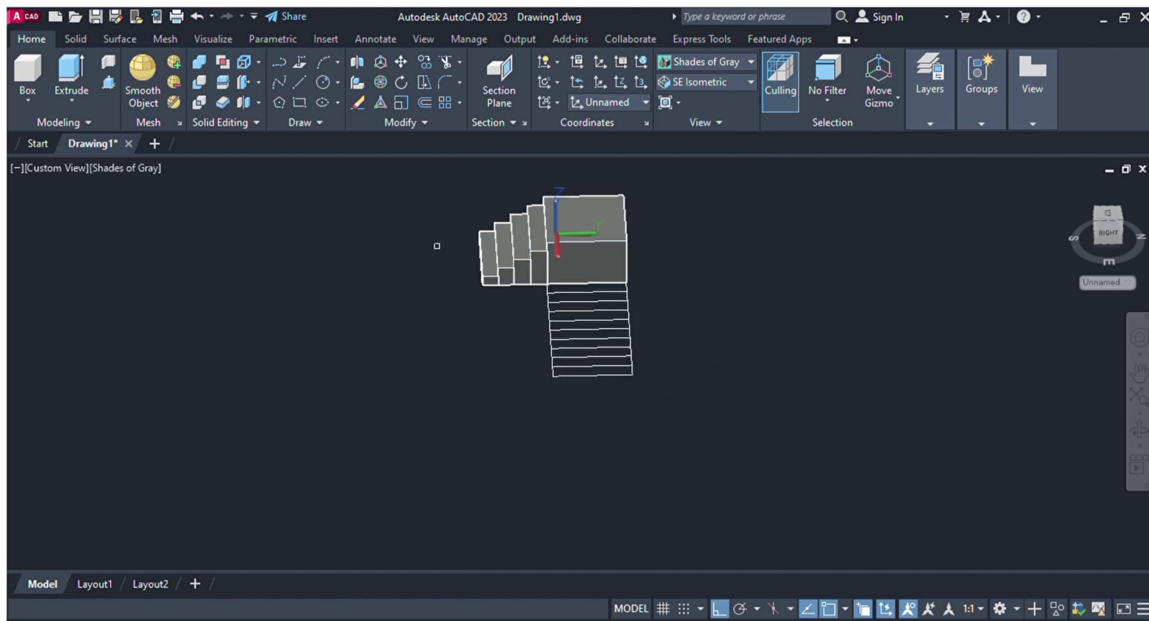
pyautogui.scroll(2, 437, 246)
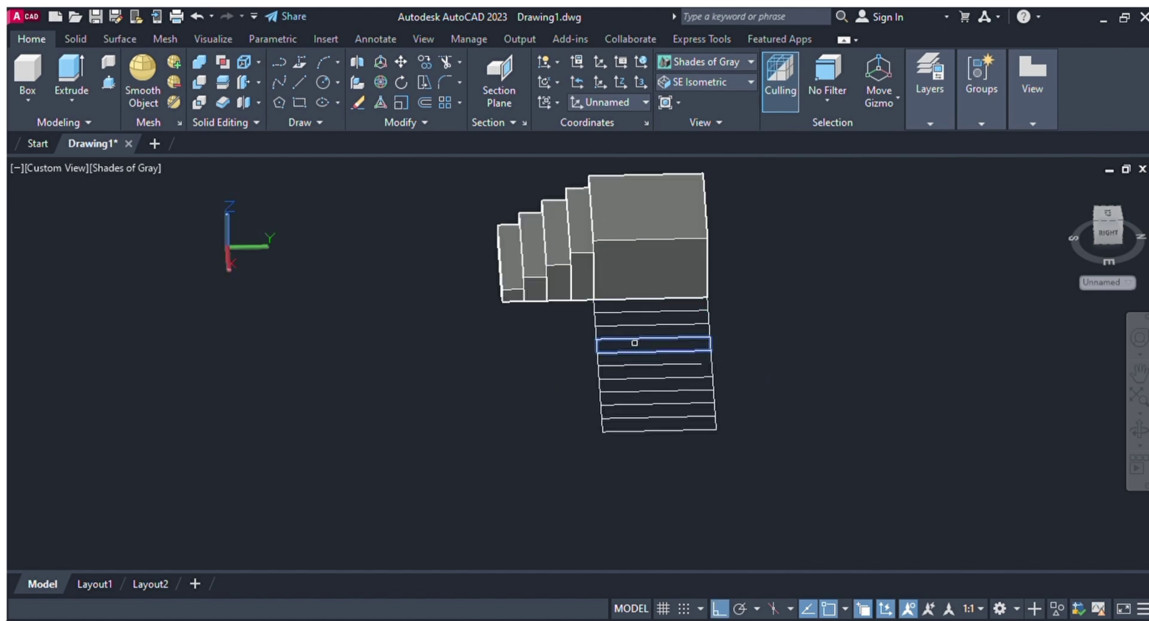
pyautogui.click(1139, 430)
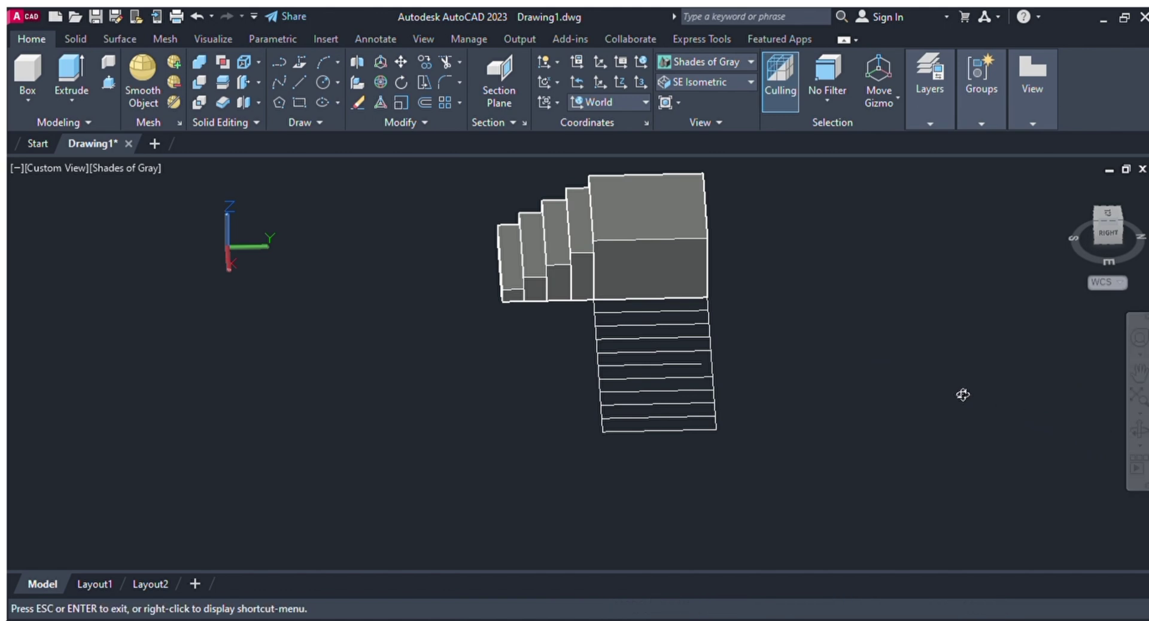
pyautogui.moveTo(963, 395); pyautogui.dragTo(786, 374)
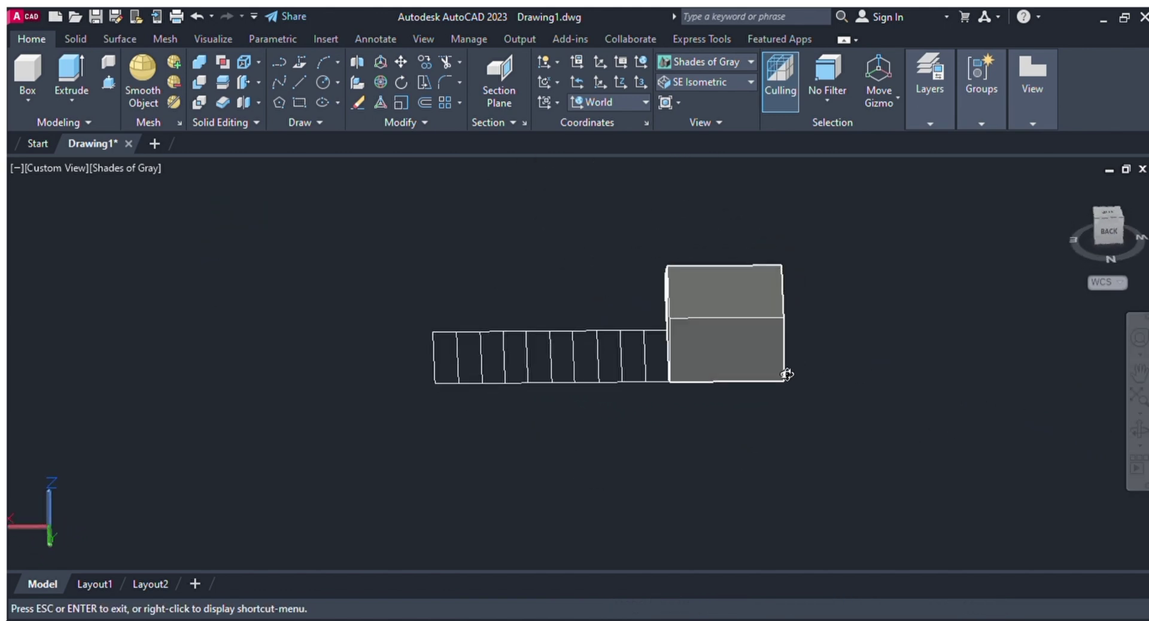
pyautogui.press('Escape')
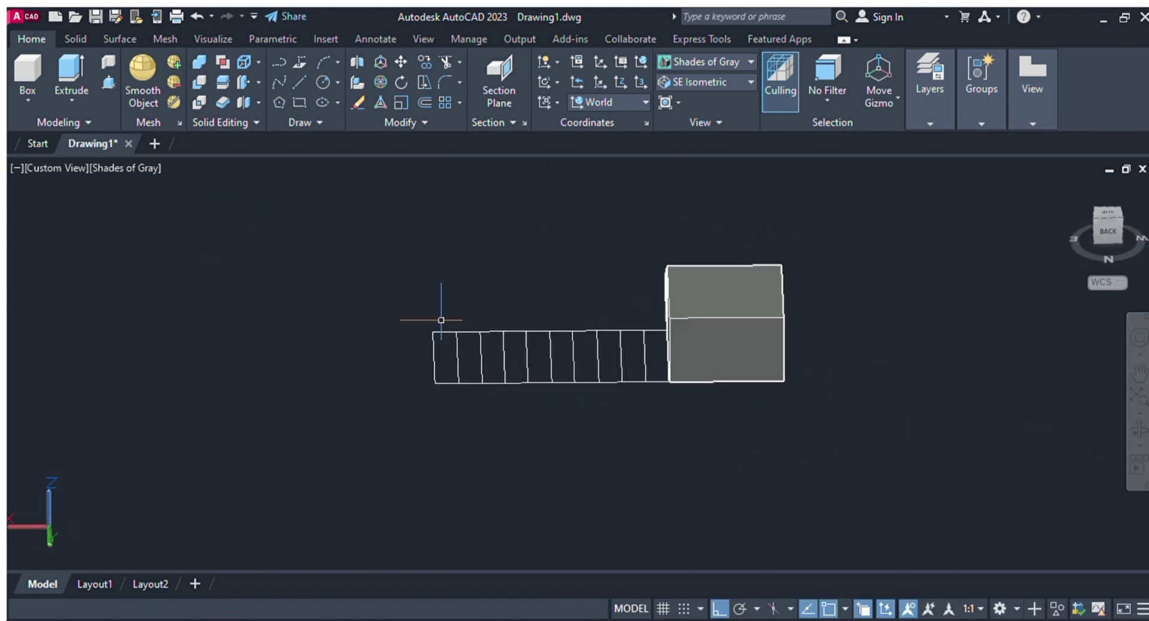
pyautogui.click(103, 84)
pyautogui.click(654, 350)
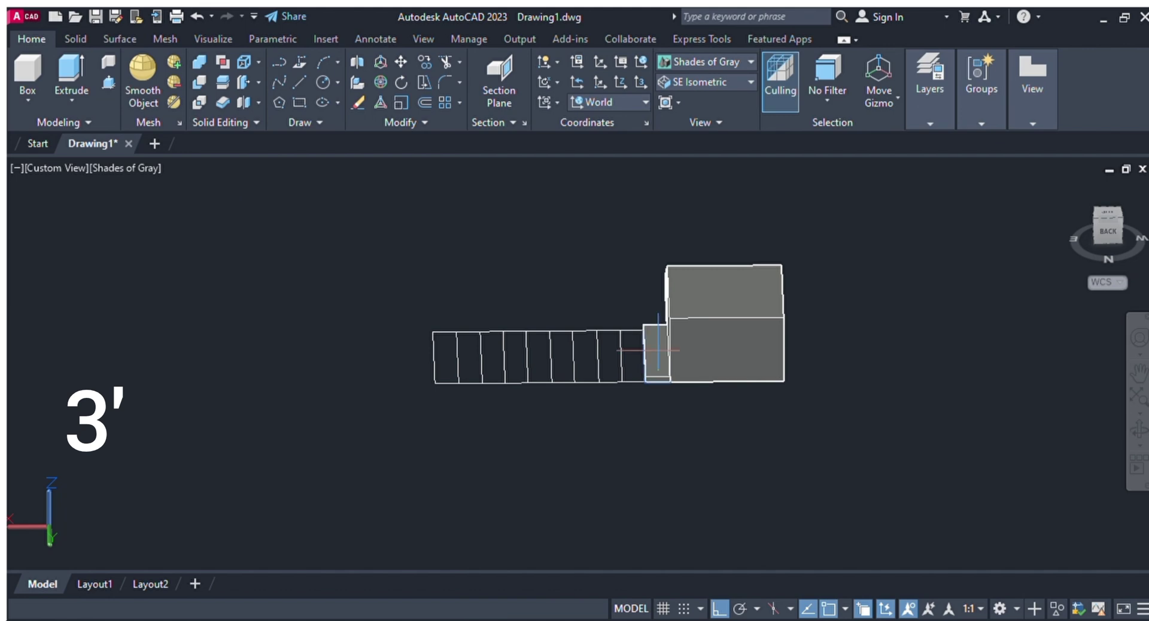
pyautogui.click(658, 350)
pyautogui.click(638, 263)
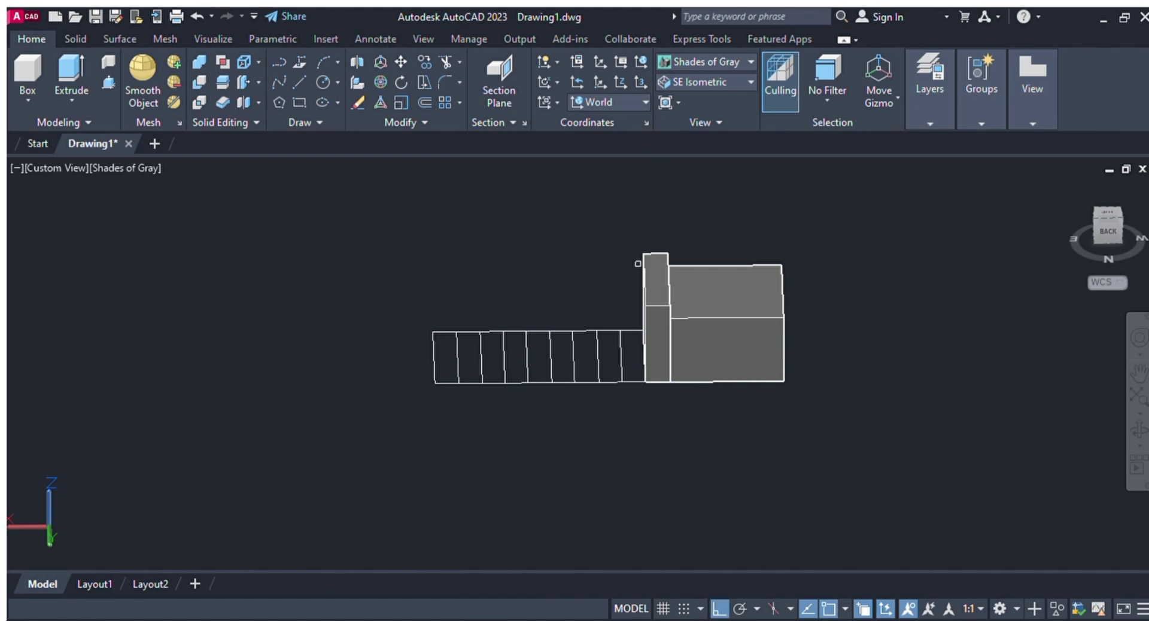
# - Press-pull the second flight's second tread area up 3'6" and its third tread area up 4'
pyautogui.click(633, 356)
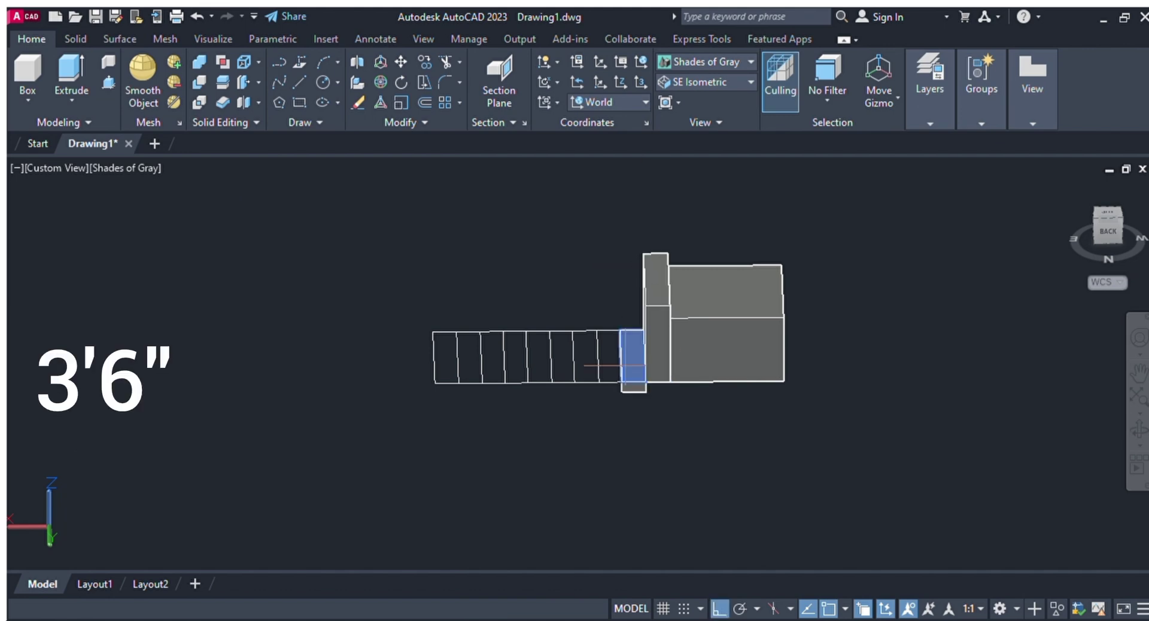
pyautogui.click(603, 241)
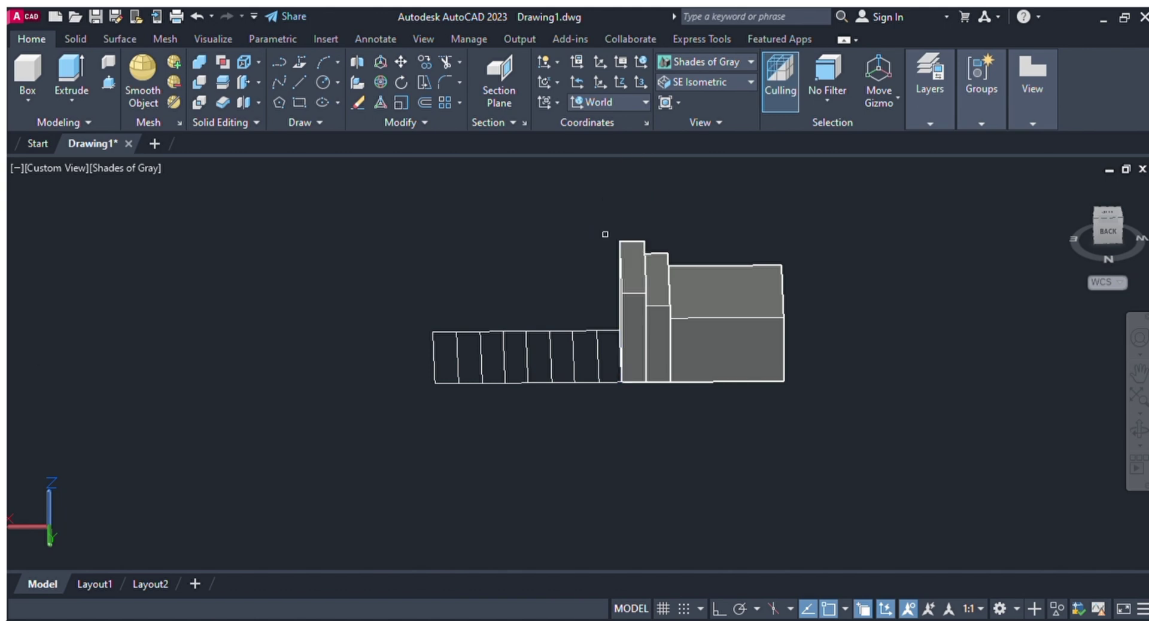
pyautogui.click(602, 348)
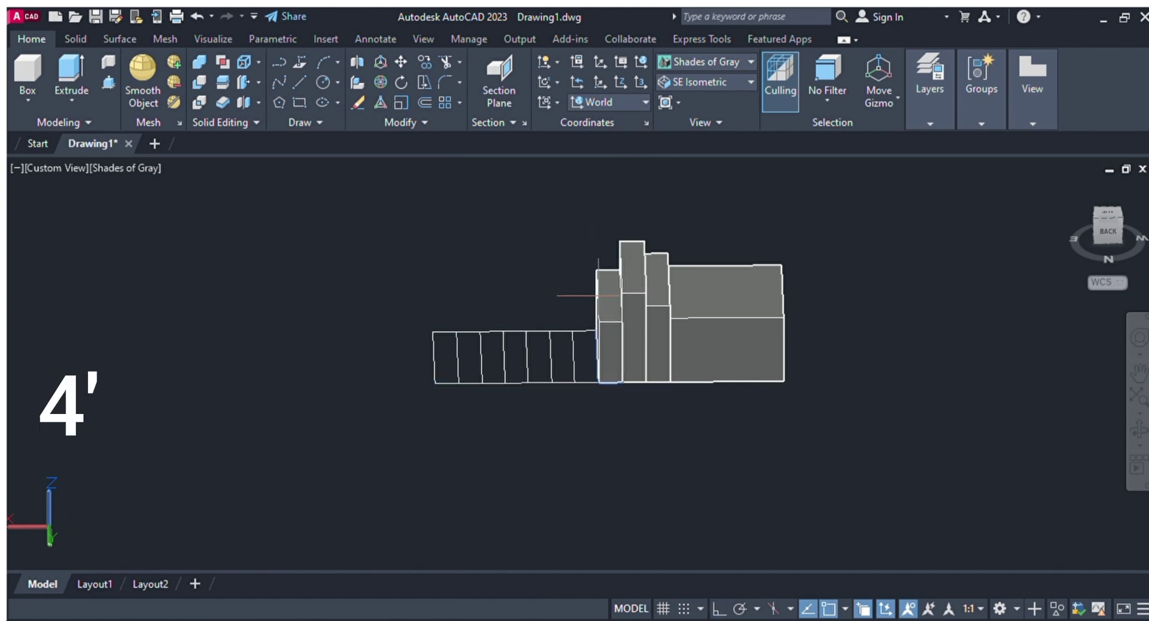
pyautogui.write("4'")
pyautogui.press('Return')
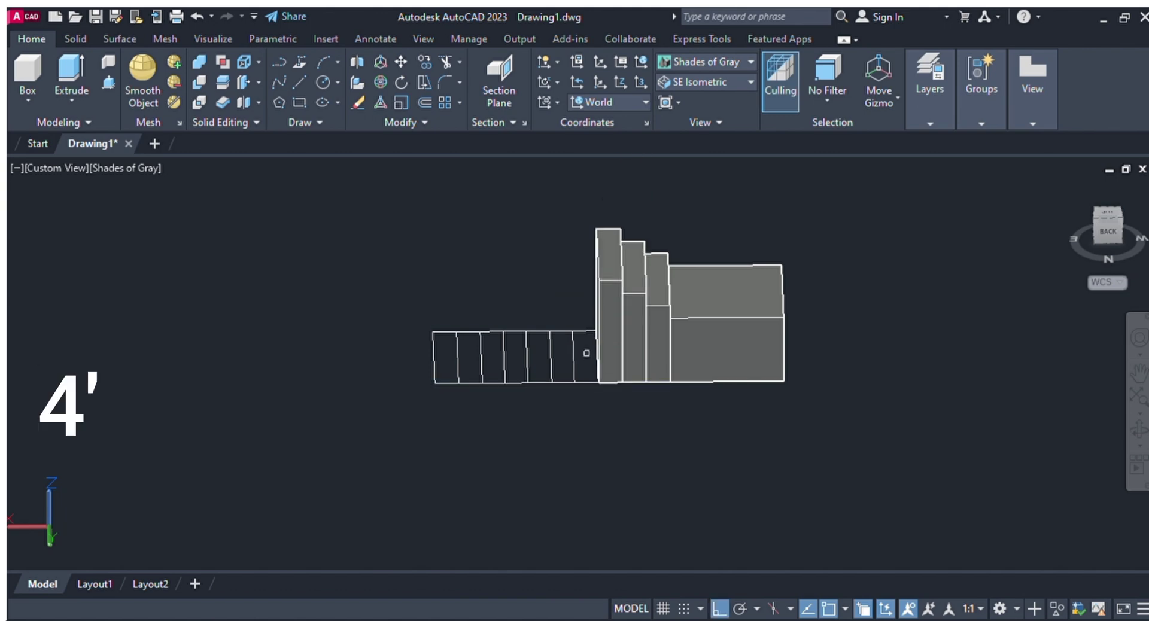
# - Press-pull the second flight's fourth tread area up 4'6" and its fifth tread area up 5'
pyautogui.click(587, 353)
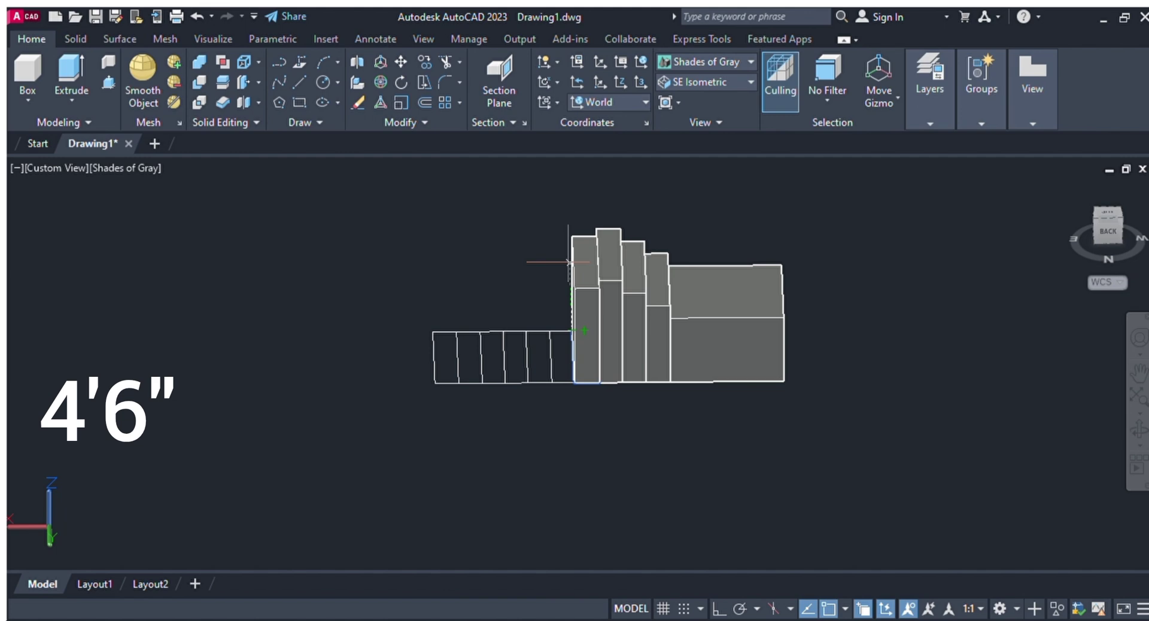
pyautogui.write('4\'6"')
pyautogui.press('Return')
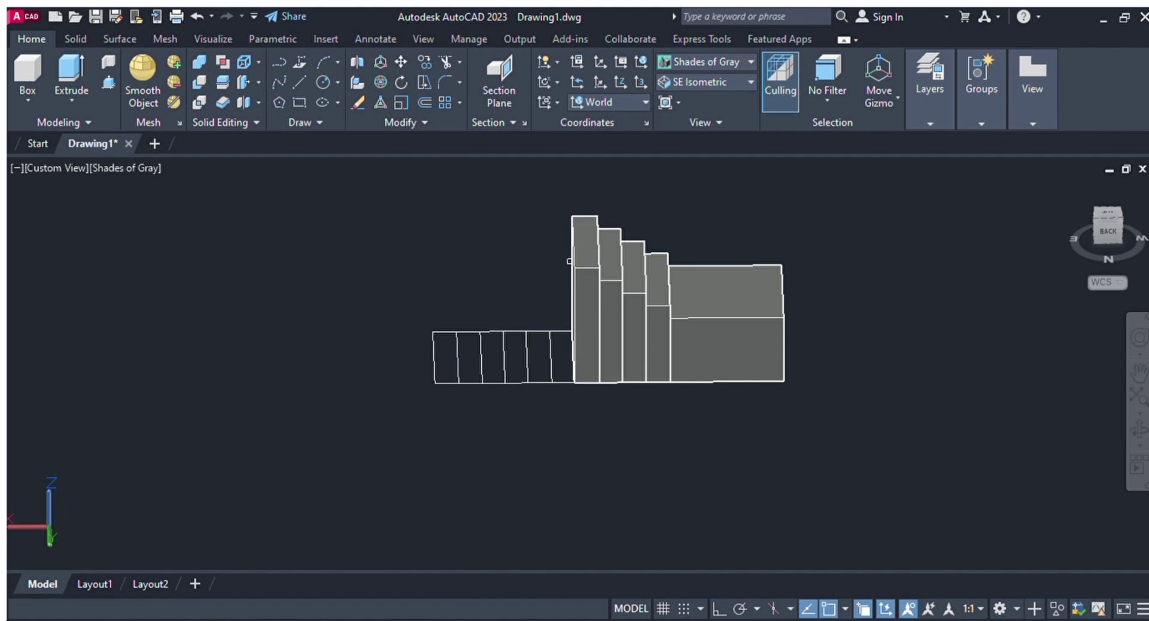
pyautogui.click(560, 353)
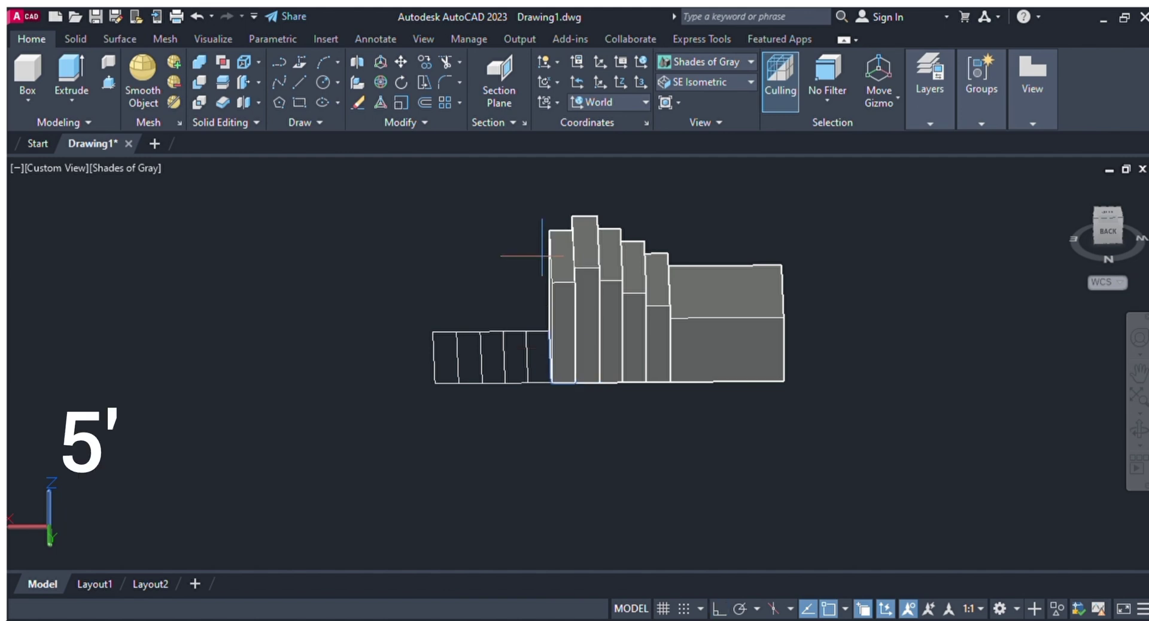
pyautogui.write("5'")
pyautogui.press('Return')
pyautogui.press('F8')
# - Press-pull the second flight's sixth and seventh tread areas up, each 6 inches higher than the tread before it
pyautogui.click(533, 353)
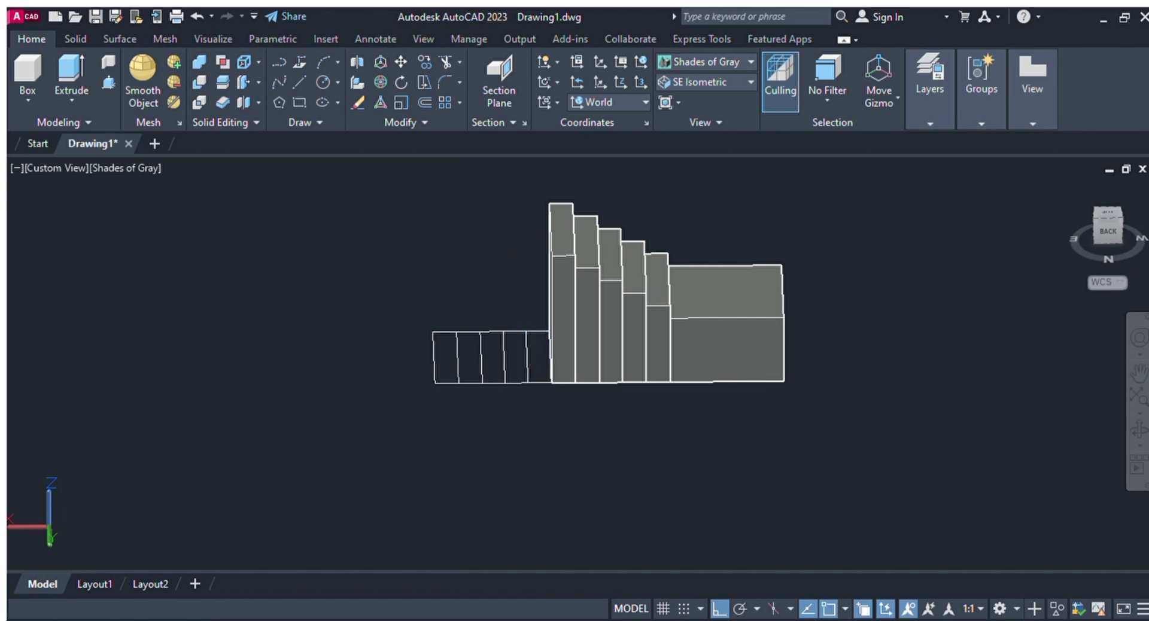
pyautogui.write('6\'6"')
pyautogui.press('Return')
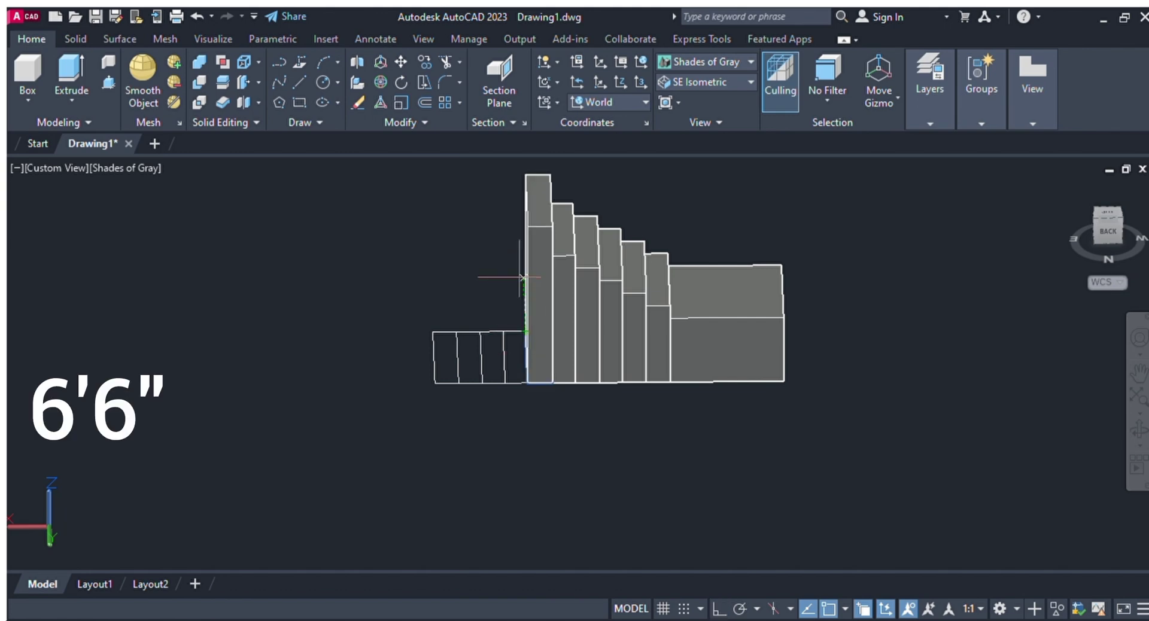
pyautogui.press('F8')
pyautogui.click(514, 355)
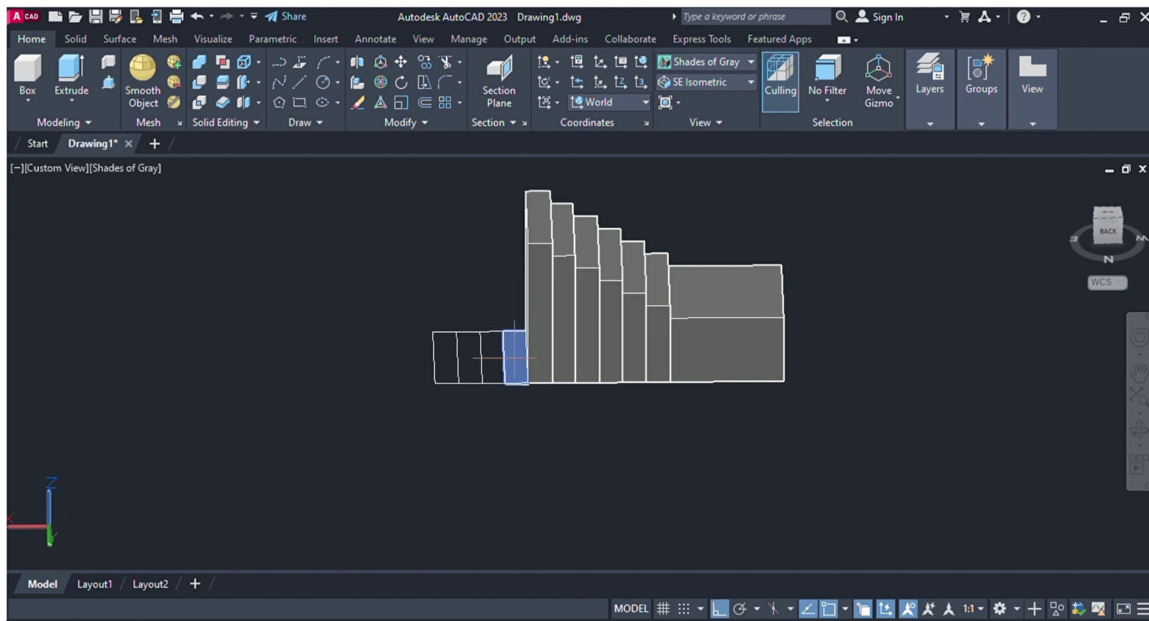
pyautogui.write("7'")
pyautogui.press('Return')
pyautogui.press('F8')
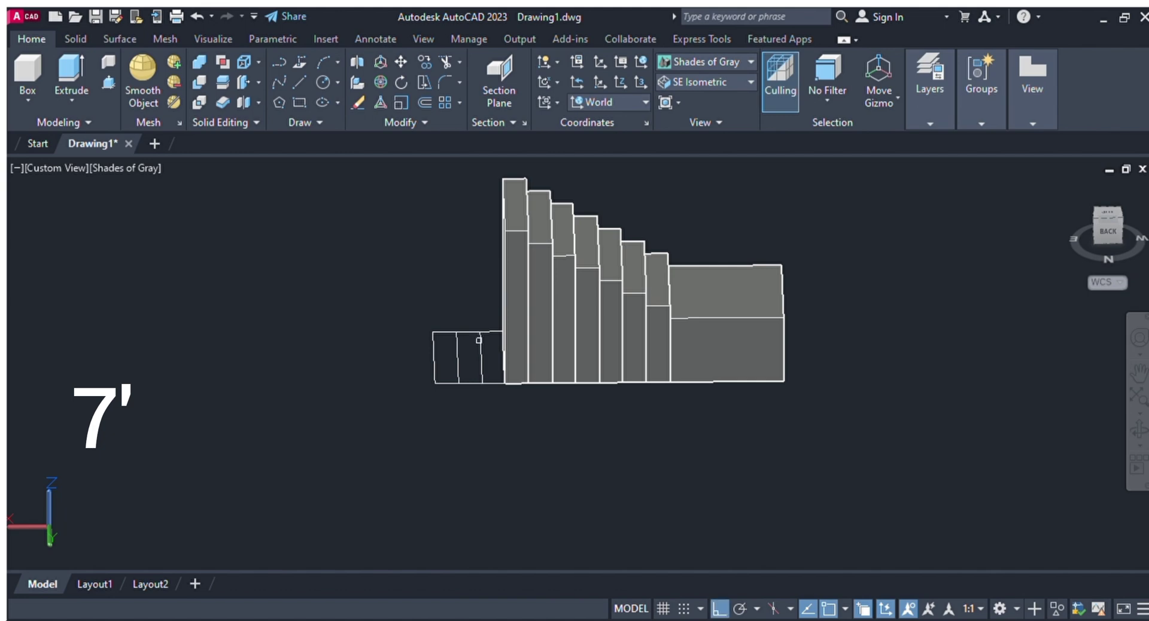
# - Press-pull the second flight's eighth, ninth and tenth tread areas up, each 6 inches higher than the tread before it
pyautogui.click(486, 350)
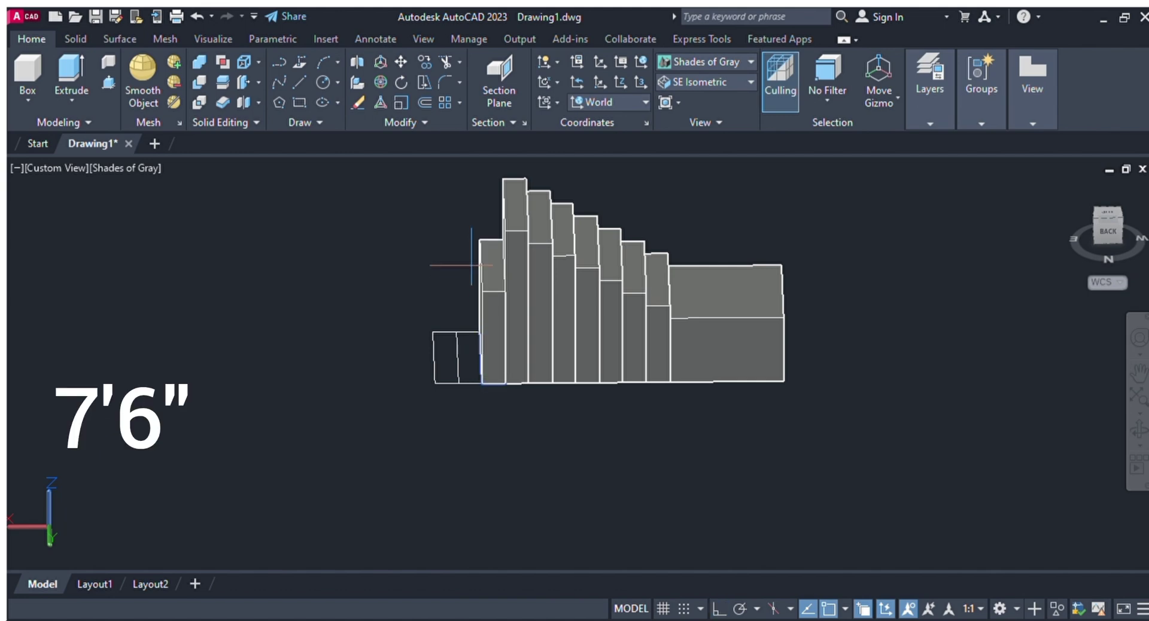
pyautogui.press('Return')
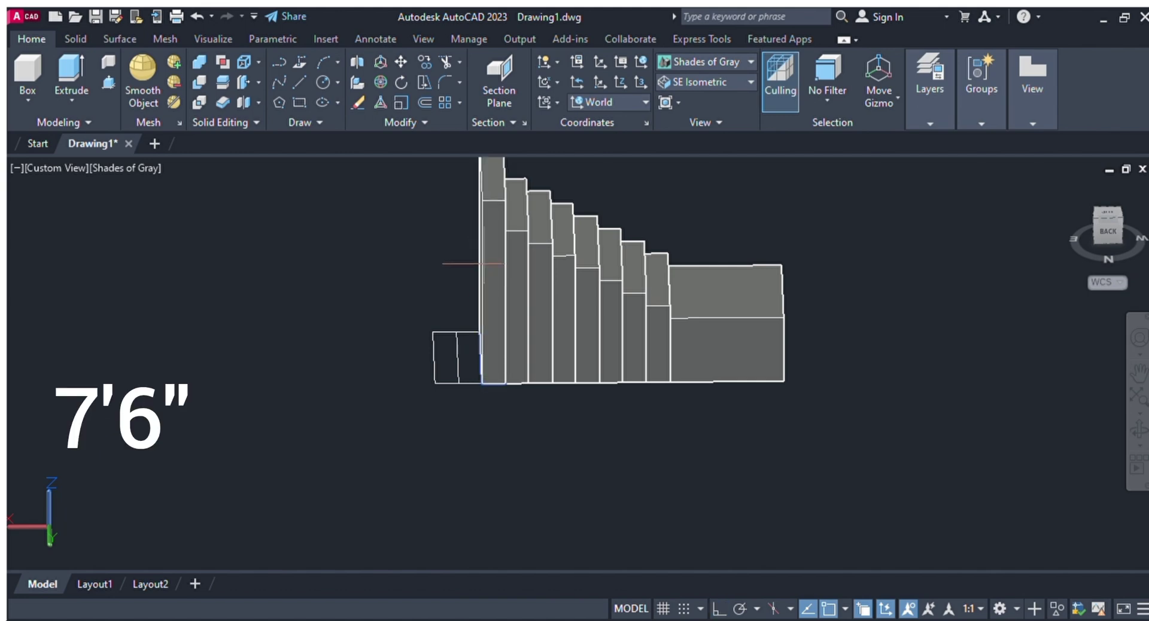
pyautogui.press('Return')
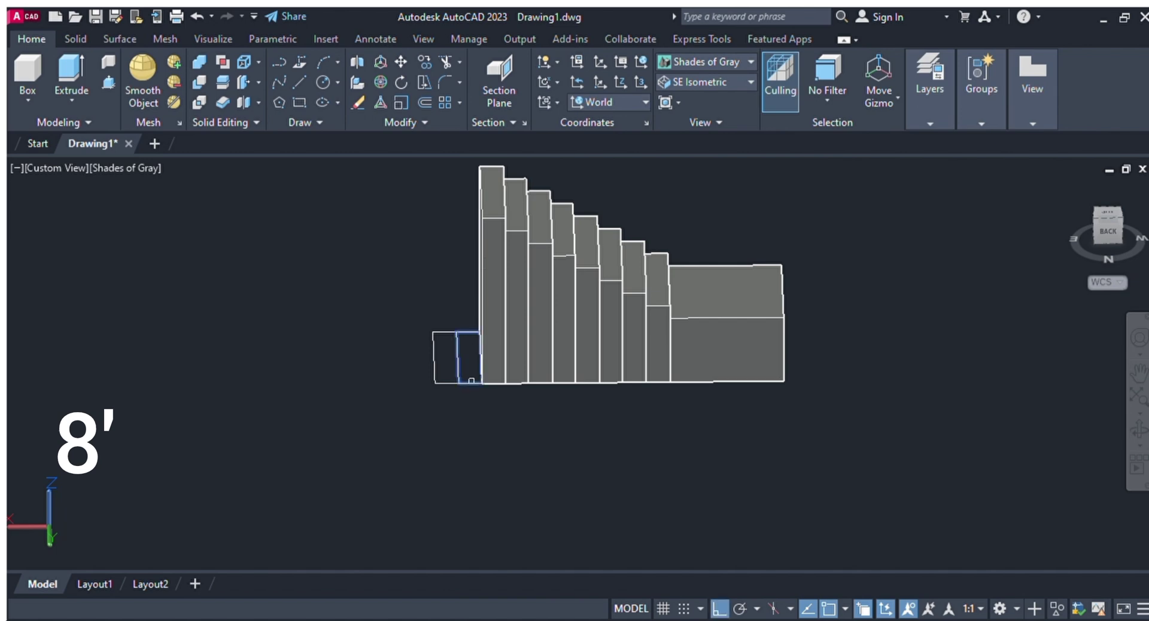
pyautogui.click(466, 376)
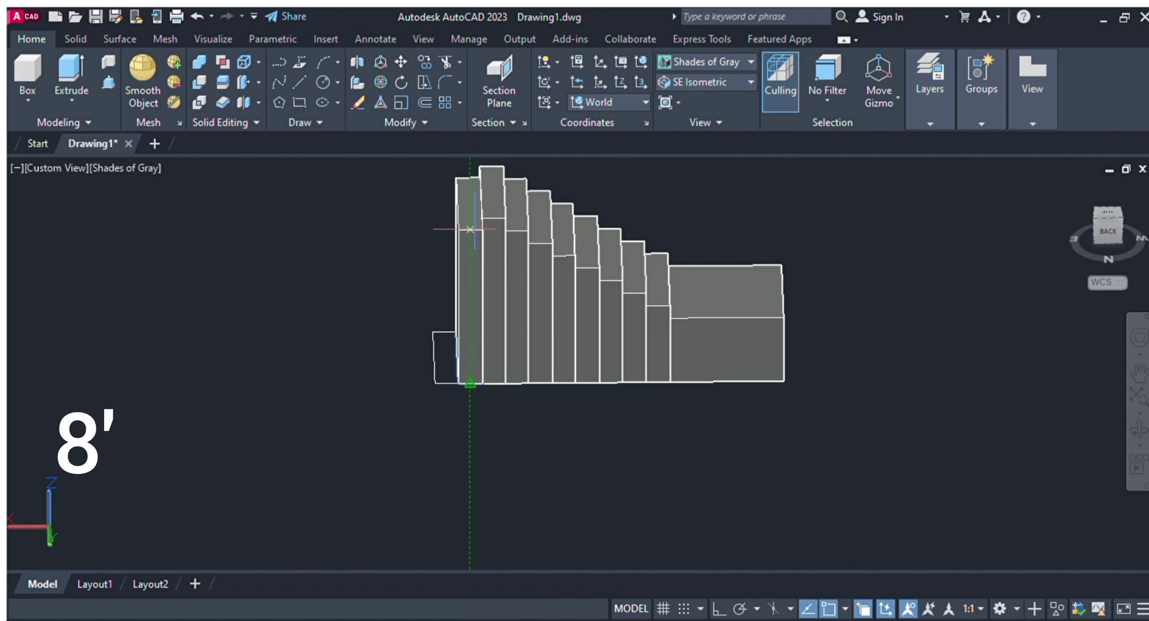
pyautogui.write('8\'6"')
pyautogui.press('Return')
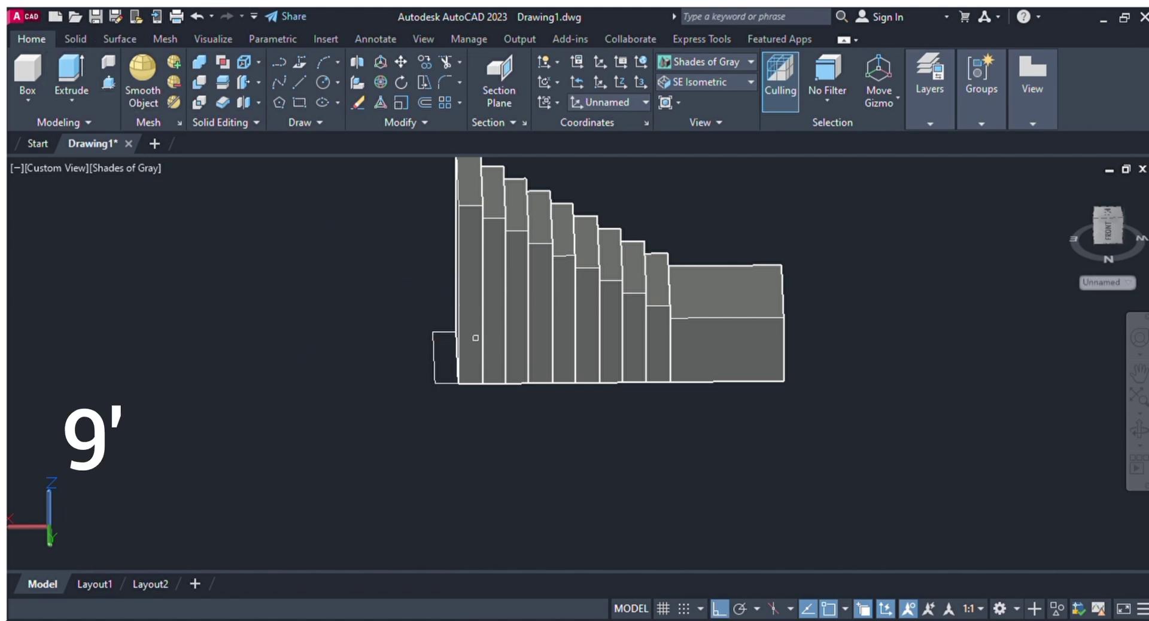
pyautogui.click(442, 338)
pyautogui.write("9'")
pyautogui.press('Return')
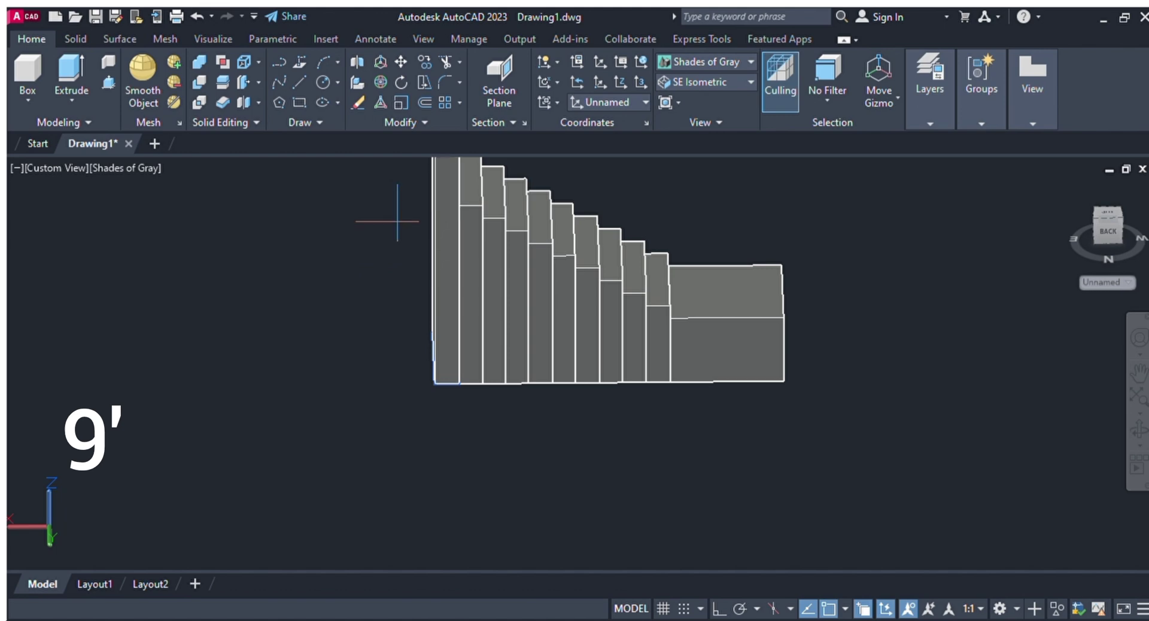
# - Union all the tread and landing solids of both flights into one staircase solid
pyautogui.scroll(-6, 405, 221)
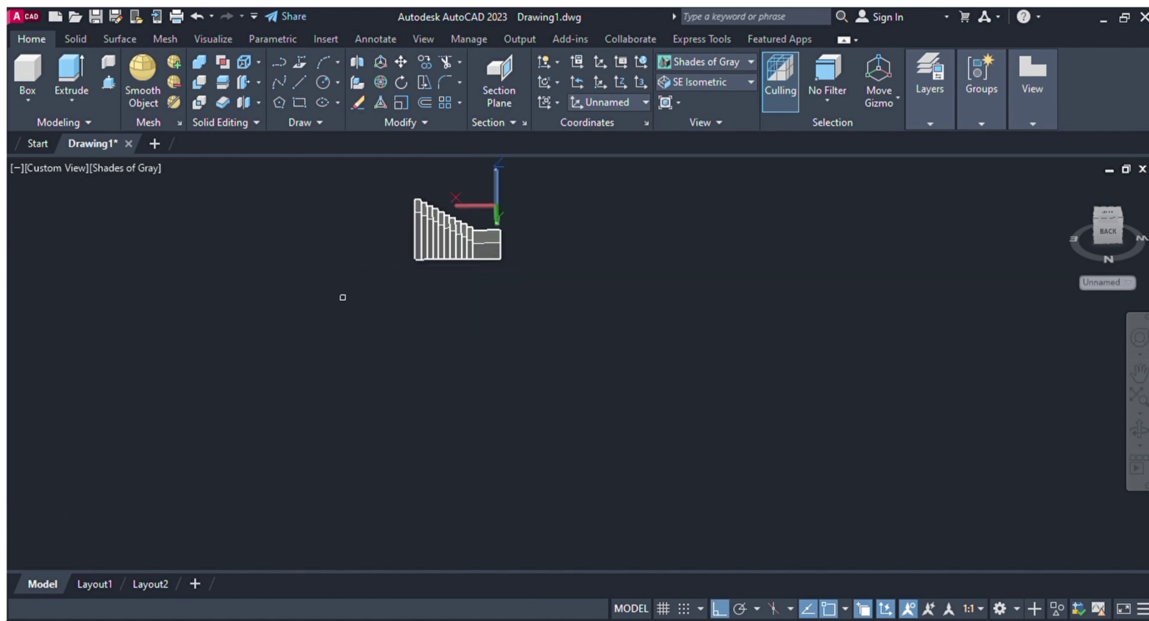
pyautogui.scroll(-1, 399, 232)
pyautogui.scroll(4, 400, 232)
pyautogui.scroll(-2, 337, 282)
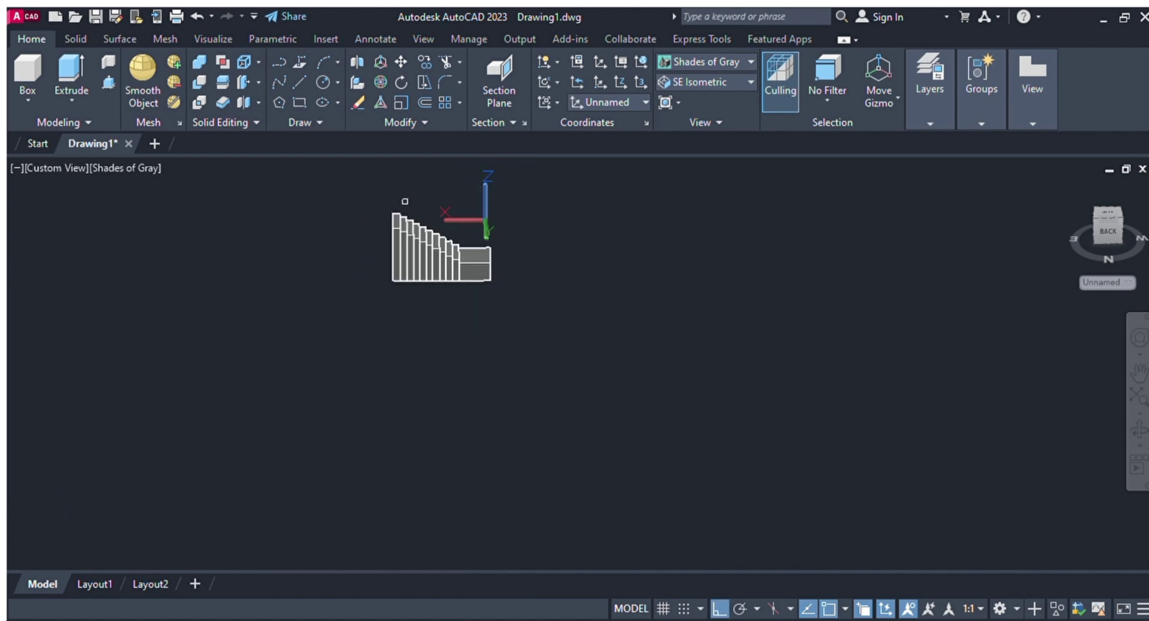
pyautogui.scroll(3, 426, 165)
pyautogui.scroll(3, 402, 289)
pyautogui.scroll(-1, 404, 289)
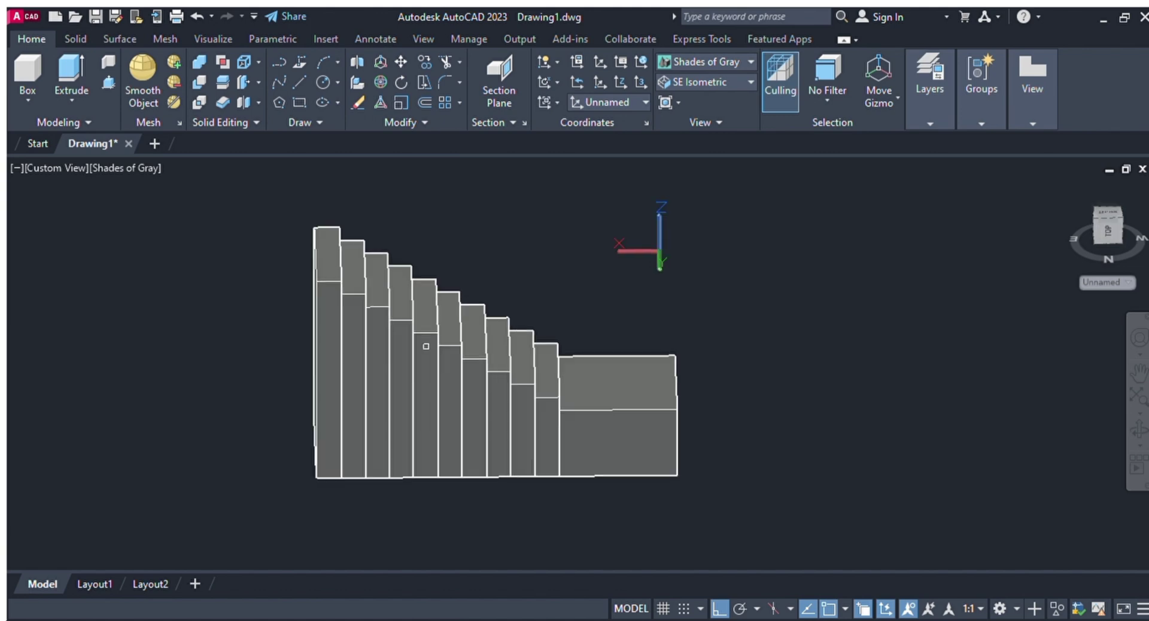
pyautogui.click(1136, 432)
pyautogui.moveTo(826, 420); pyautogui.dragTo(815, 382)
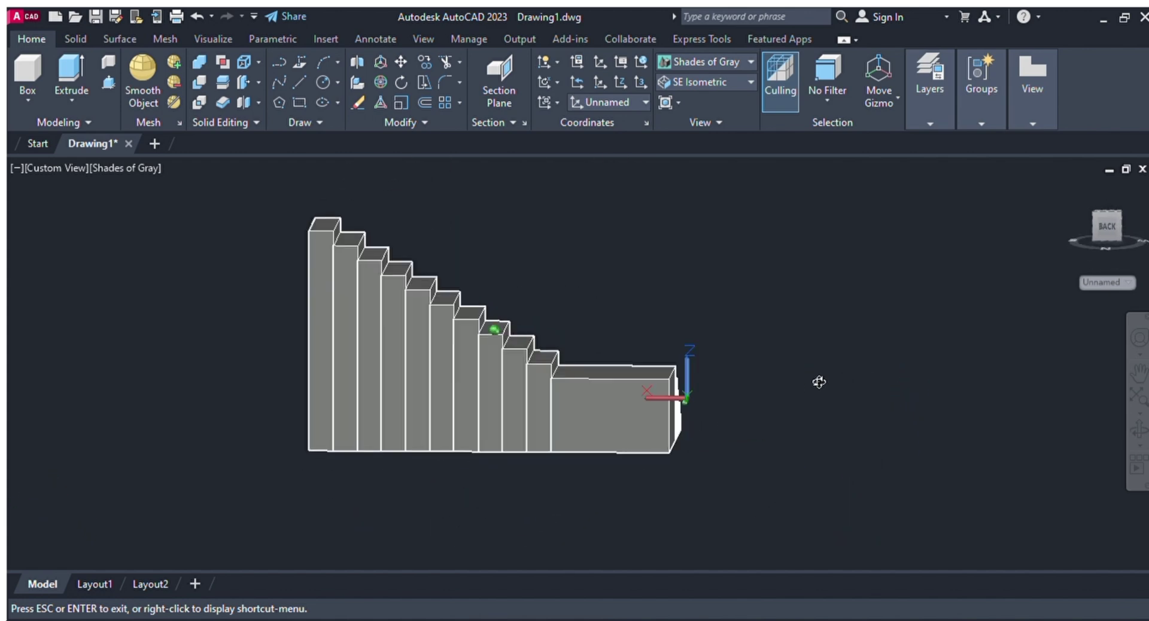
pyautogui.press('Escape')
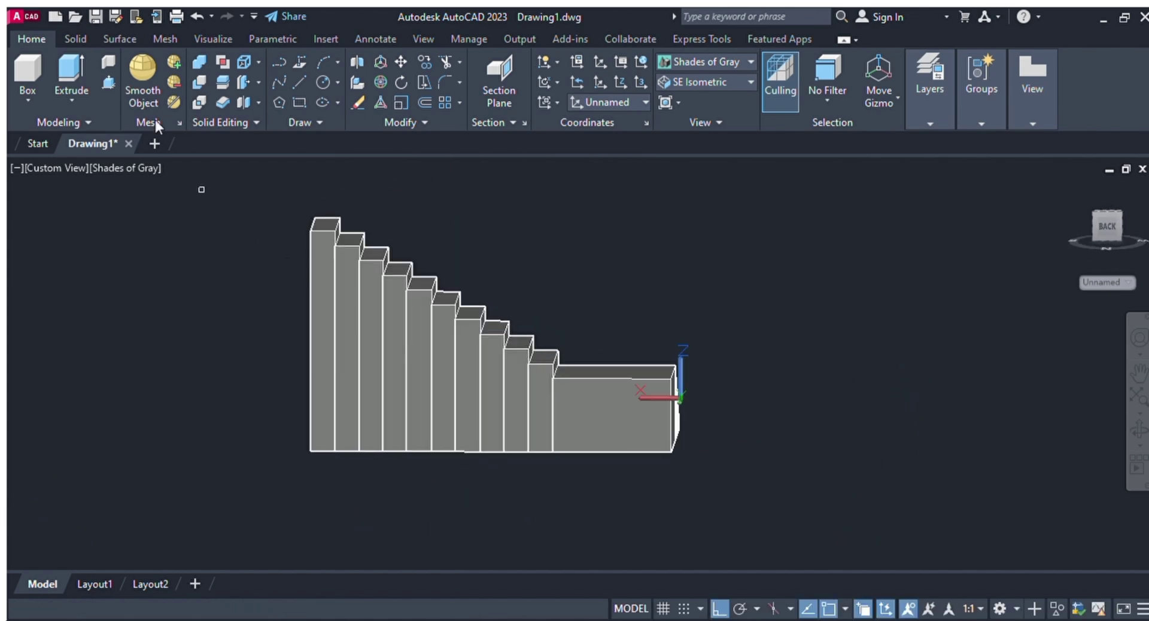
pyautogui.click(197, 63)
pyautogui.moveTo(258, 226)
pyautogui.mouseDown()
pyautogui.moveTo(478, 207)
pyautogui.moveTo(704, 312)
pyautogui.moveTo(721, 456)
pyautogui.moveTo(590, 470)
pyautogui.moveTo(317, 470)
pyautogui.moveTo(244, 453)
pyautogui.moveTo(261, 228)
pyautogui.mouseUp()
pyautogui.press('Return')
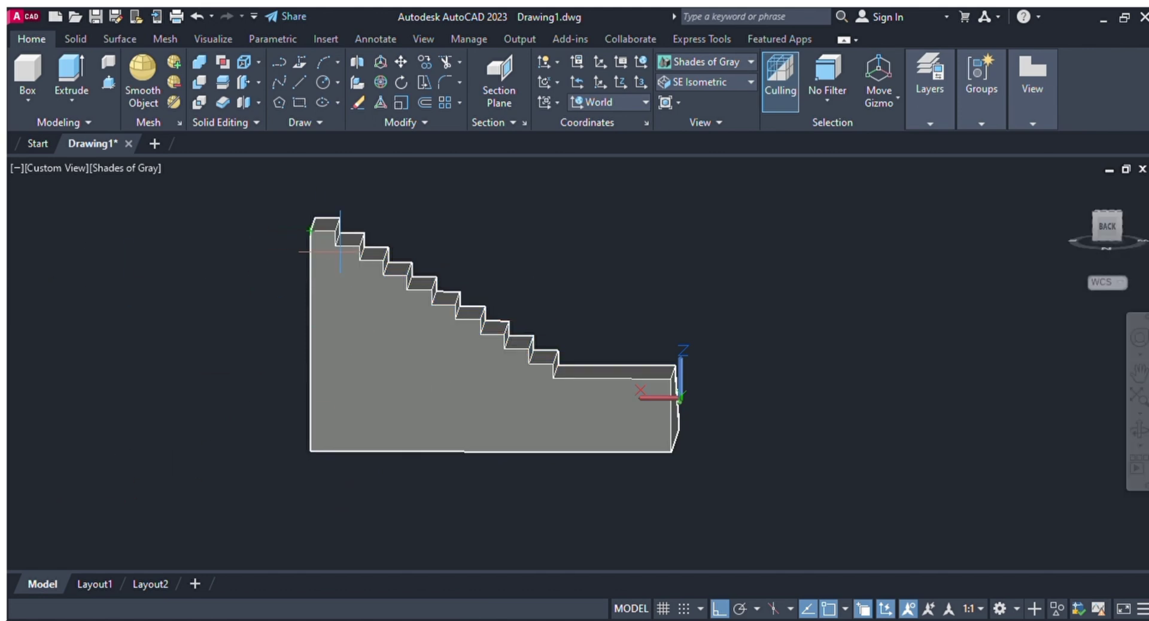
# - Draw a sloping line on the second flight's side face from the highest tread's outer corner to the landing's inner corner
pyautogui.scroll(3, 550, 388)
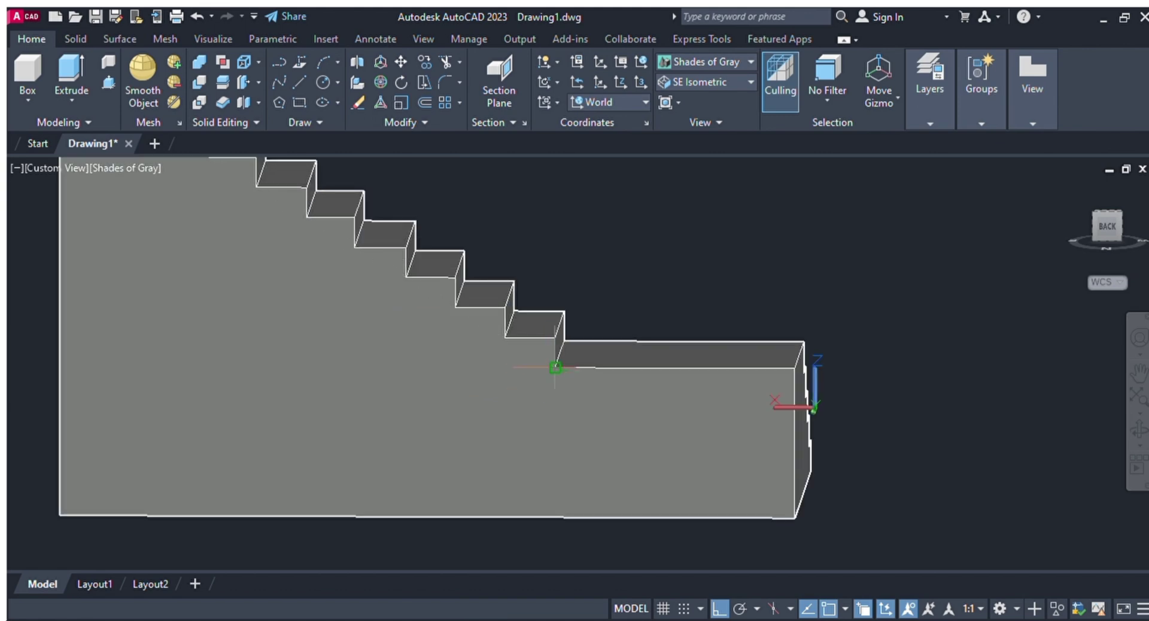
pyautogui.click(554, 368)
pyautogui.scroll(-5, 290, 392)
pyautogui.scroll(2, 165, 292)
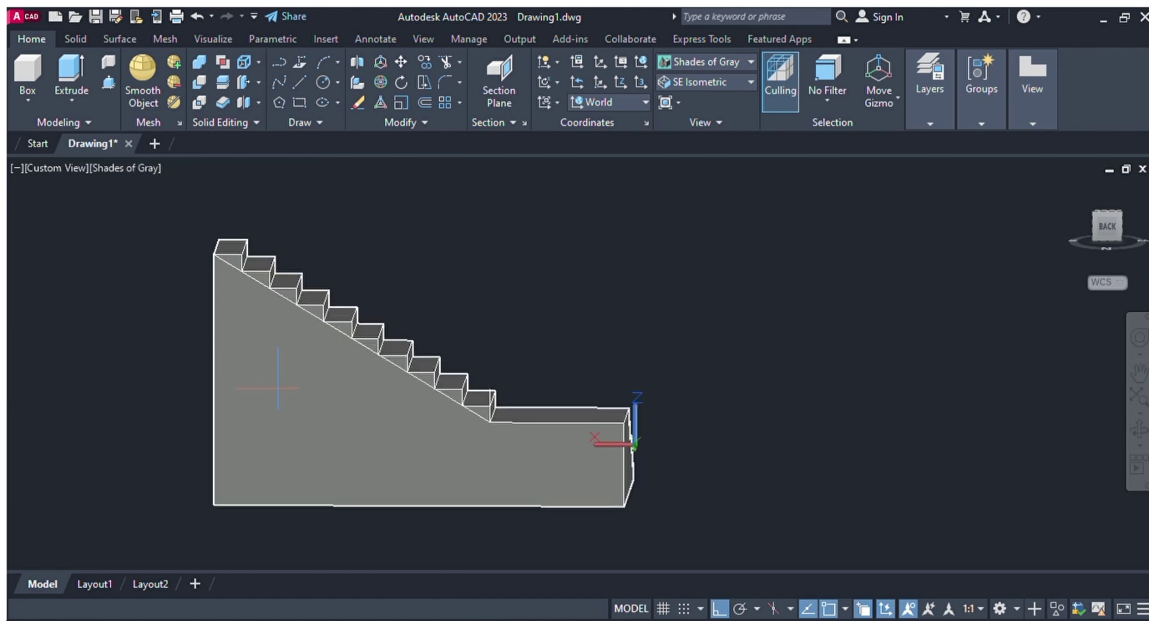
# - Move the sloping line on the second flight's side face 6 inches straight down
pyautogui.scroll(2, 423, 398)
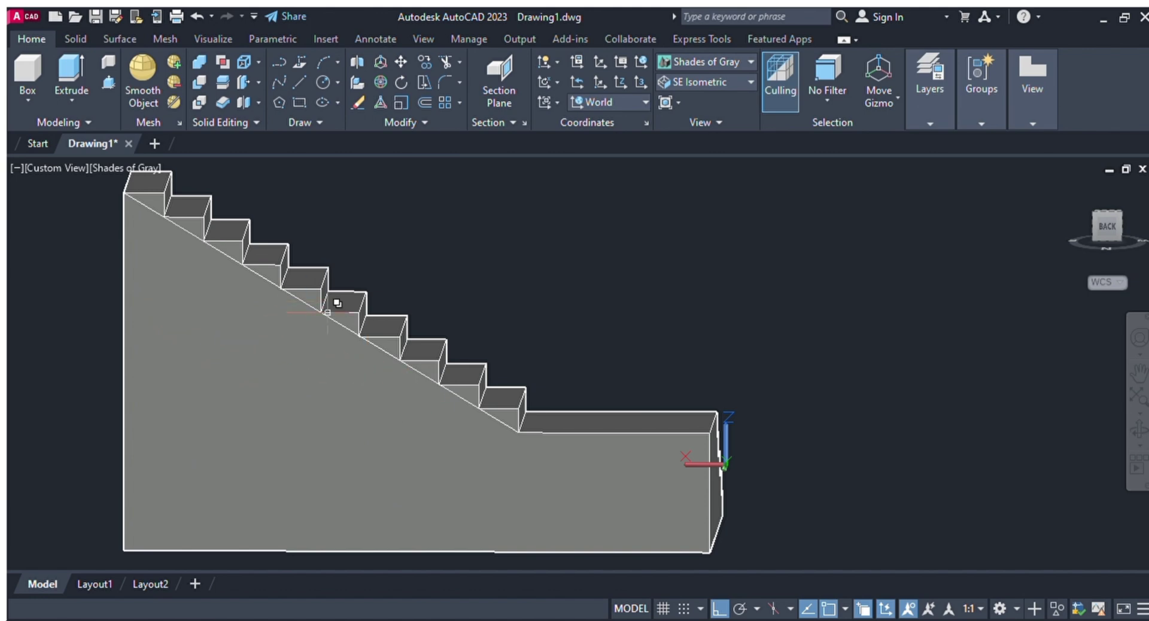
pyautogui.scroll(2, 328, 312)
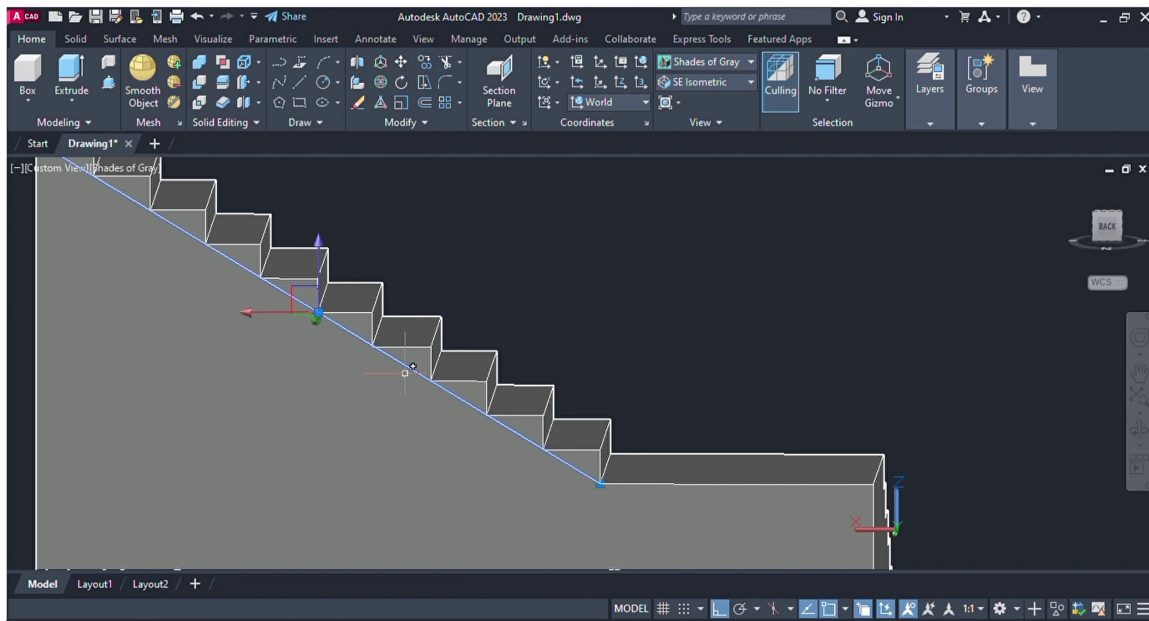
pyautogui.click(319, 311)
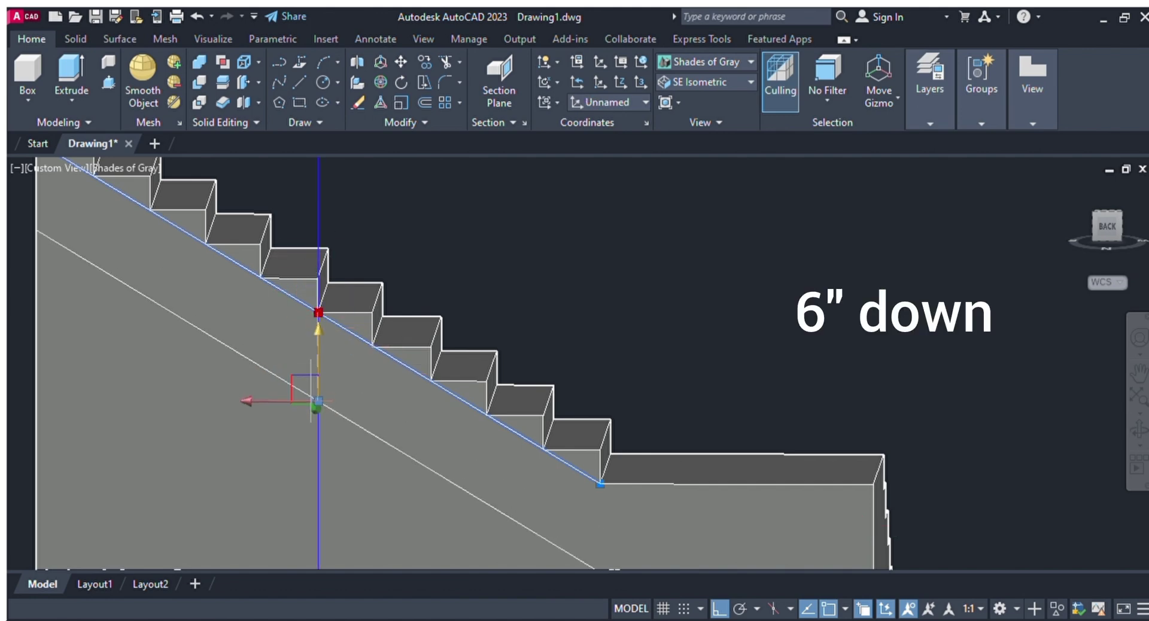
pyautogui.write('6')
pyautogui.press('Return')
pyautogui.press('Escape')
# - Draw a horizontal line from the sloping line's lower end to the landing's outer vertical edge, parallel to the landing's top
pyautogui.scroll(-4, 539, 513)
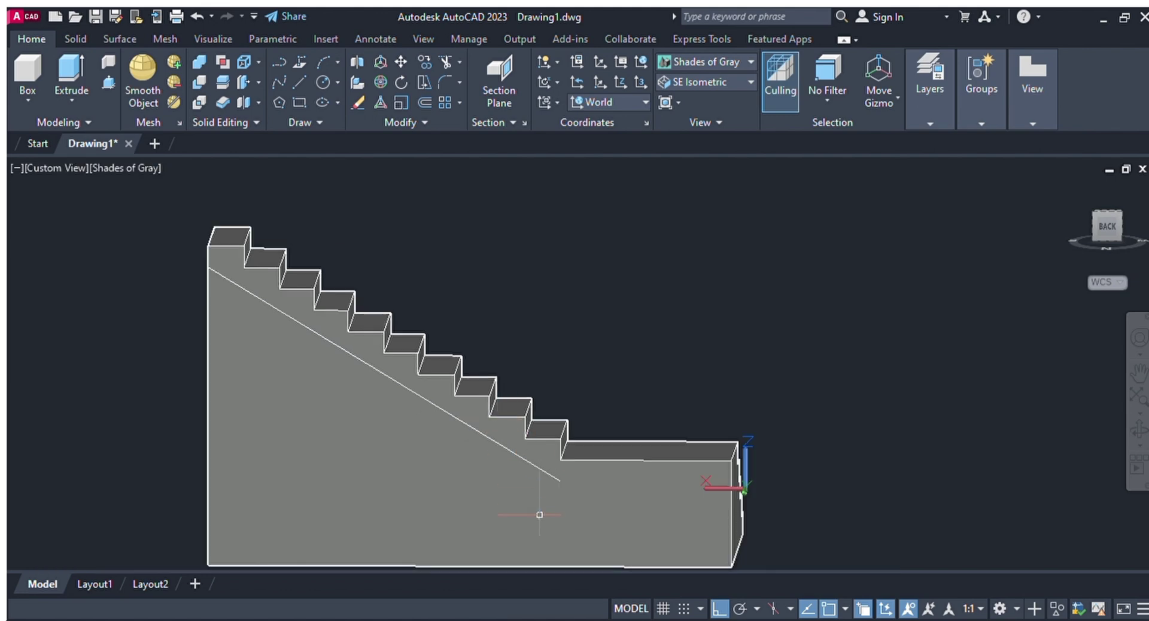
pyautogui.scroll(3, 616, 509)
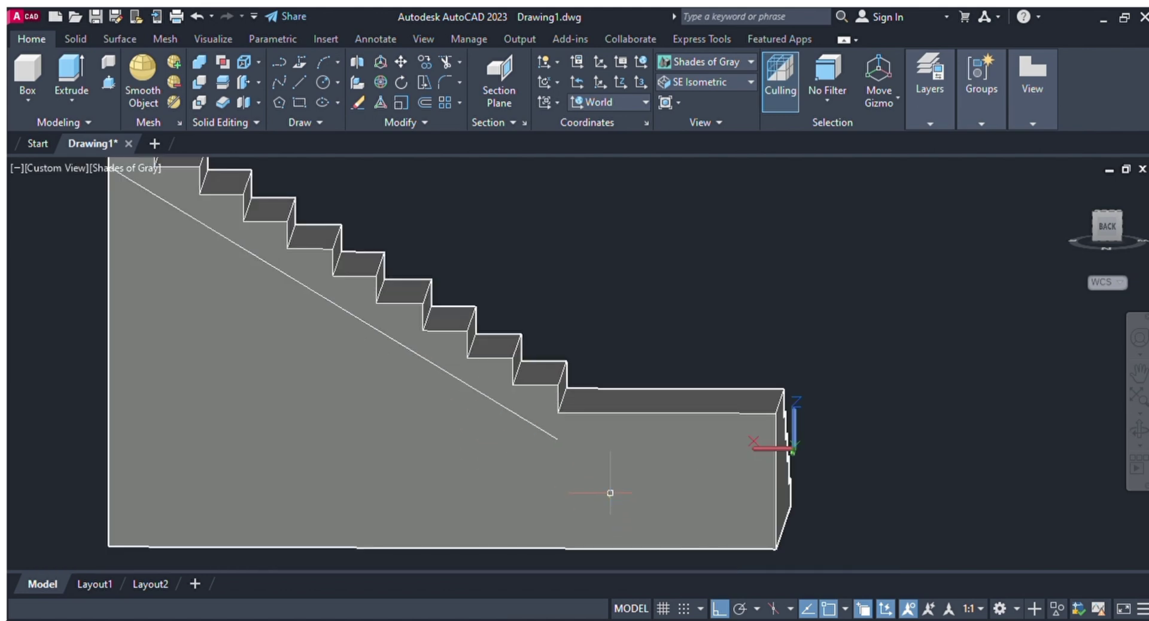
pyautogui.write('l')
pyautogui.press('Return')
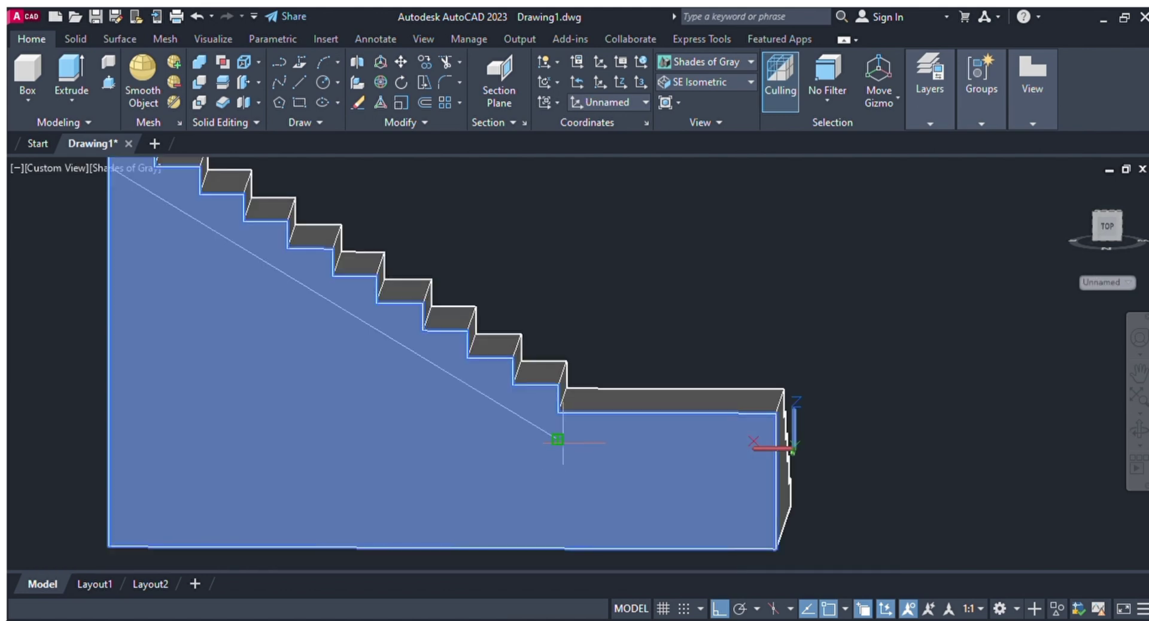
pyautogui.click(558, 440)
pyautogui.scroll(2, 772, 478)
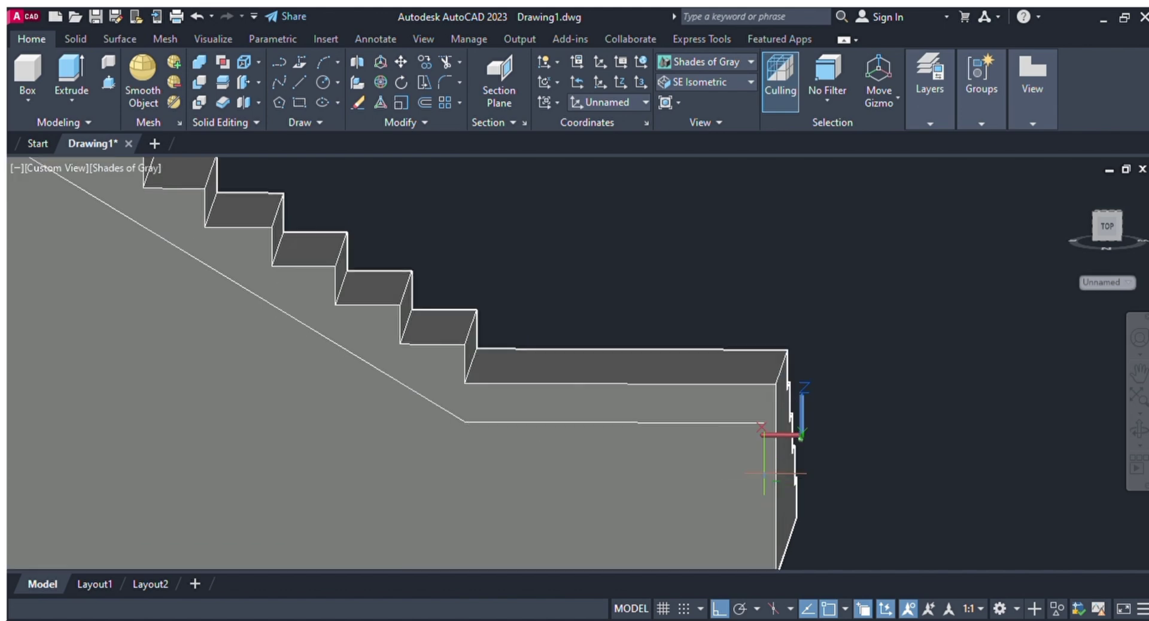
pyautogui.scroll(5, 766, 472)
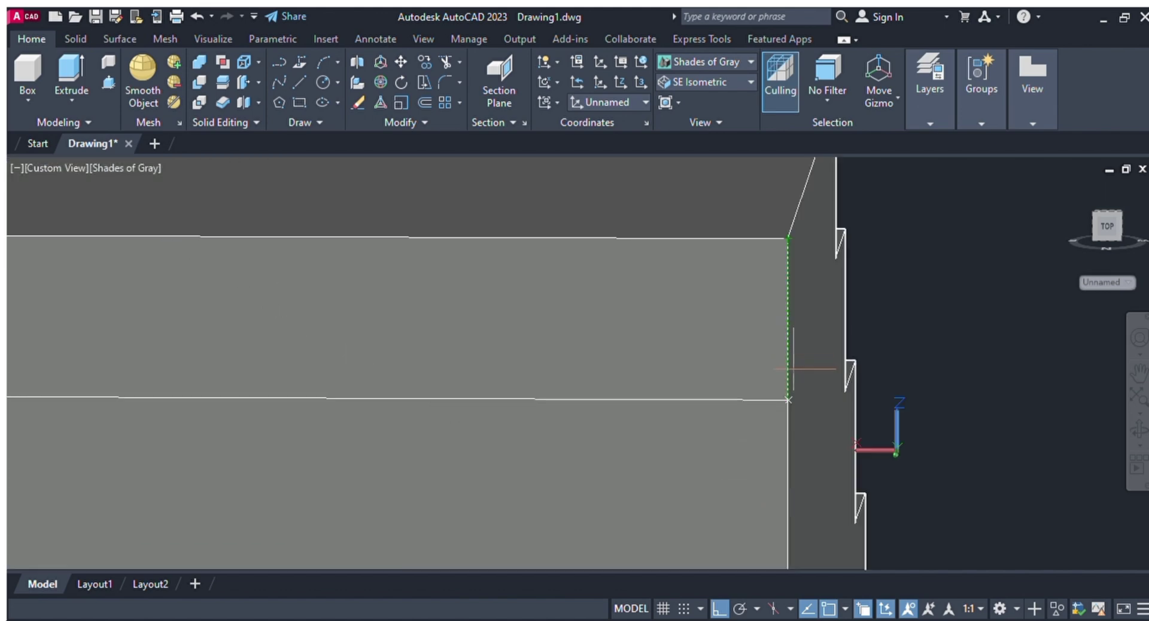
pyautogui.click(787, 399)
pyautogui.press('Return')
pyautogui.scroll(-5, 840, 406)
pyautogui.scroll(-3, 872, 475)
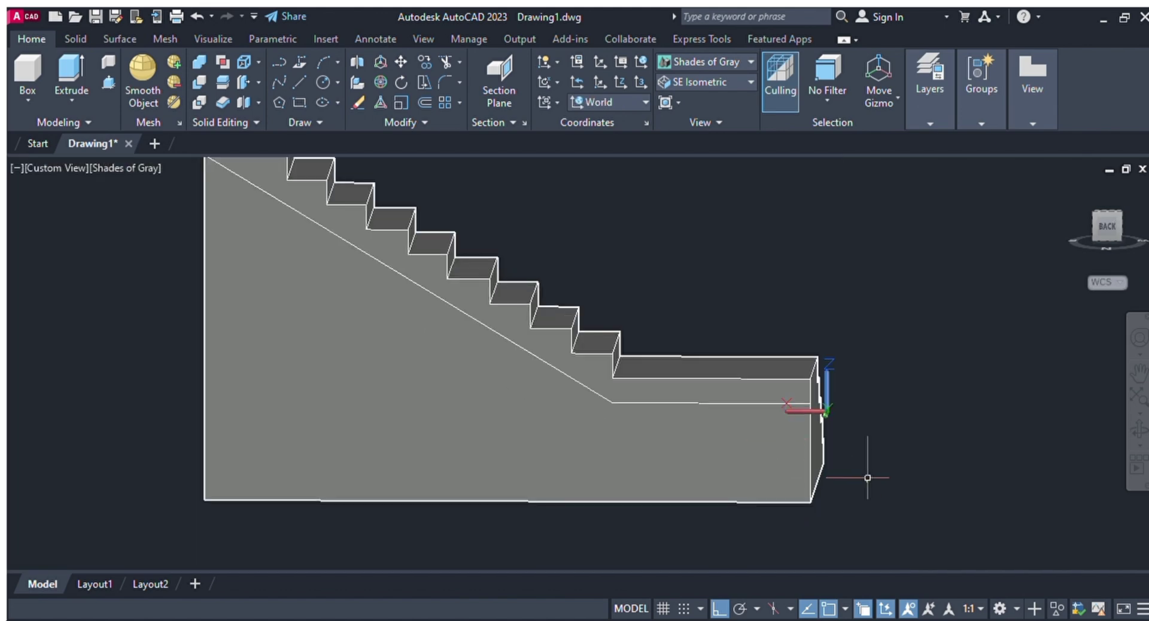
pyautogui.keyDown('shift'); pyautogui.moveTo(1017, 433); pyautogui.dragTo(562, 490, button='middle'); pyautogui.keyUp('shift')
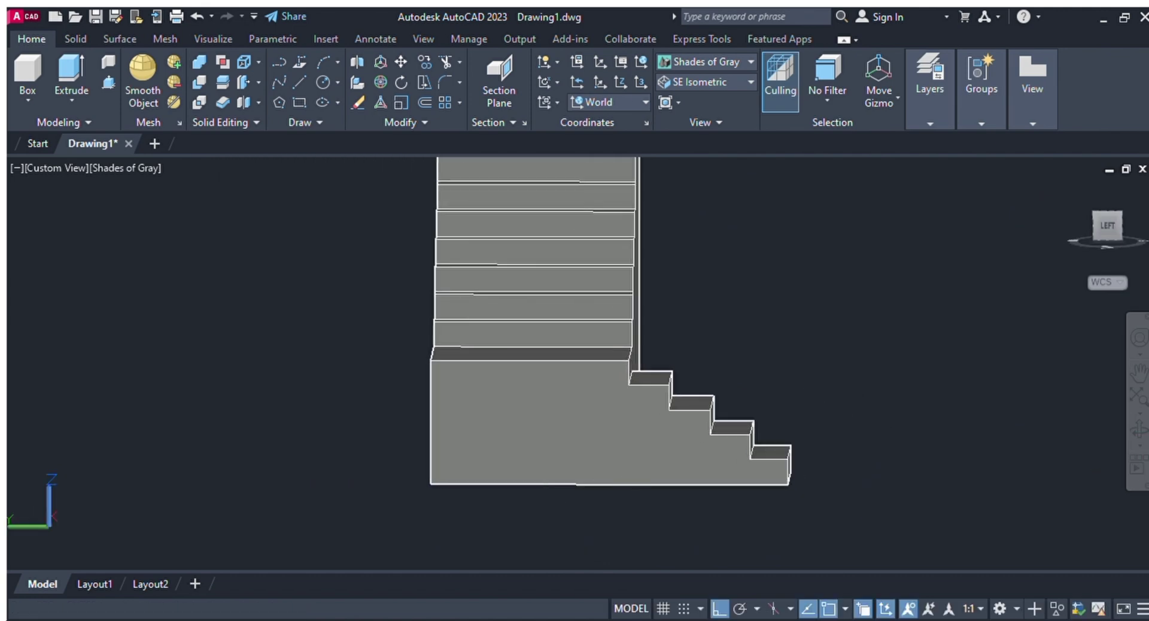
# - Draw a sloping line on the first flight's side face from the landing's inner step corner to the lowest tread's inner corner
pyautogui.press('Return')
pyautogui.click(629, 385)
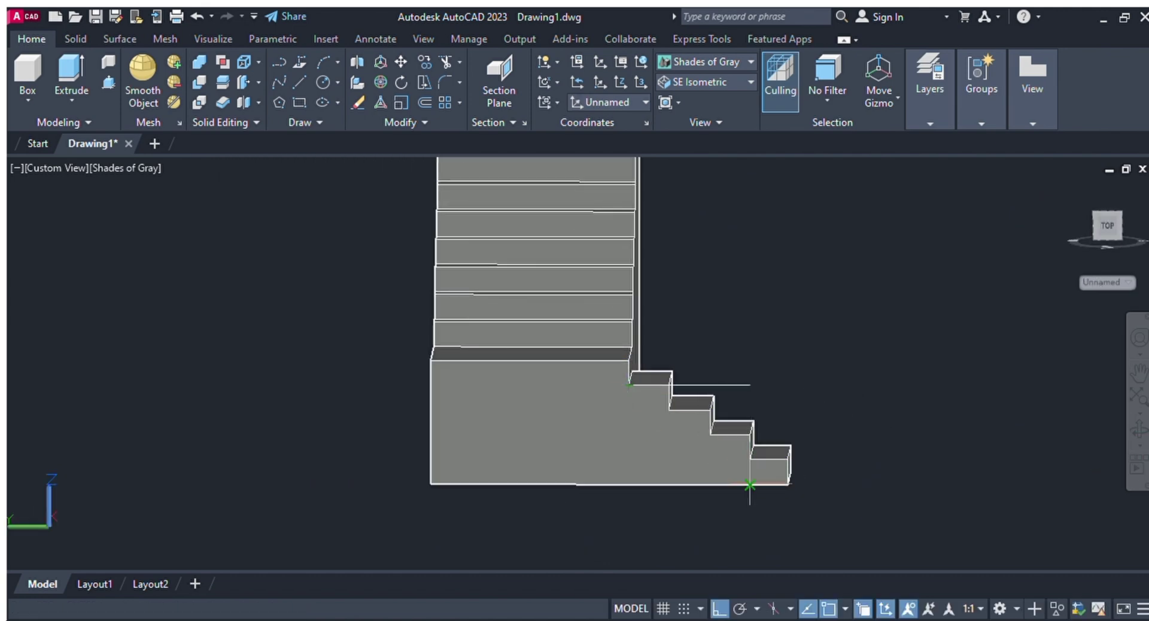
pyautogui.scroll(2, 751, 479)
pyautogui.moveTo(803, 484)
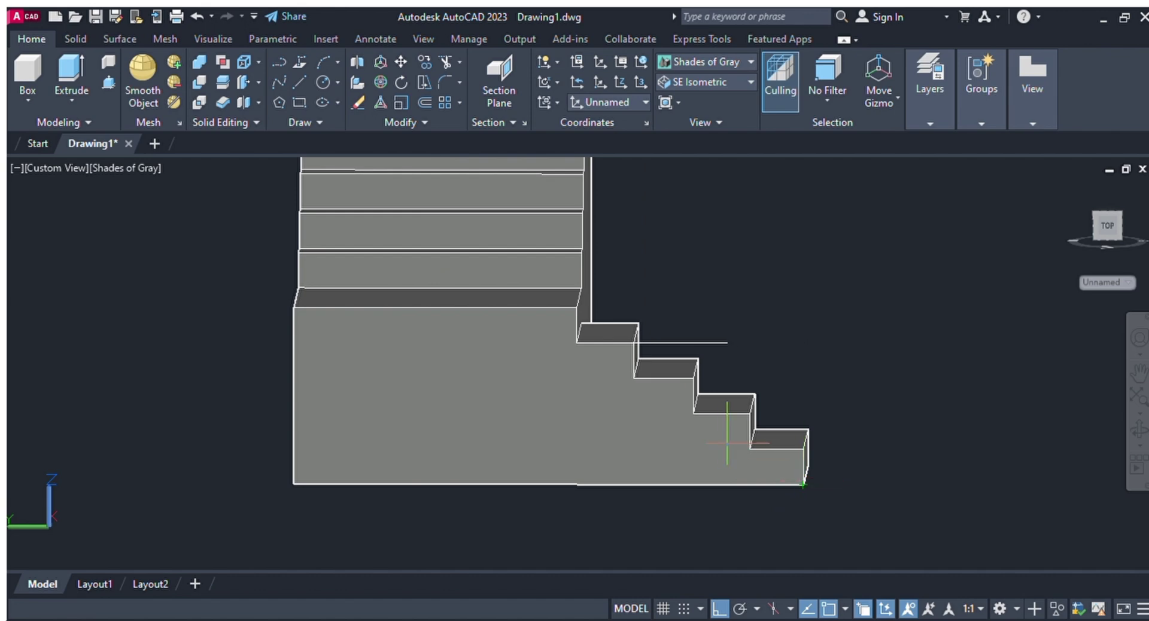
pyautogui.click(751, 448)
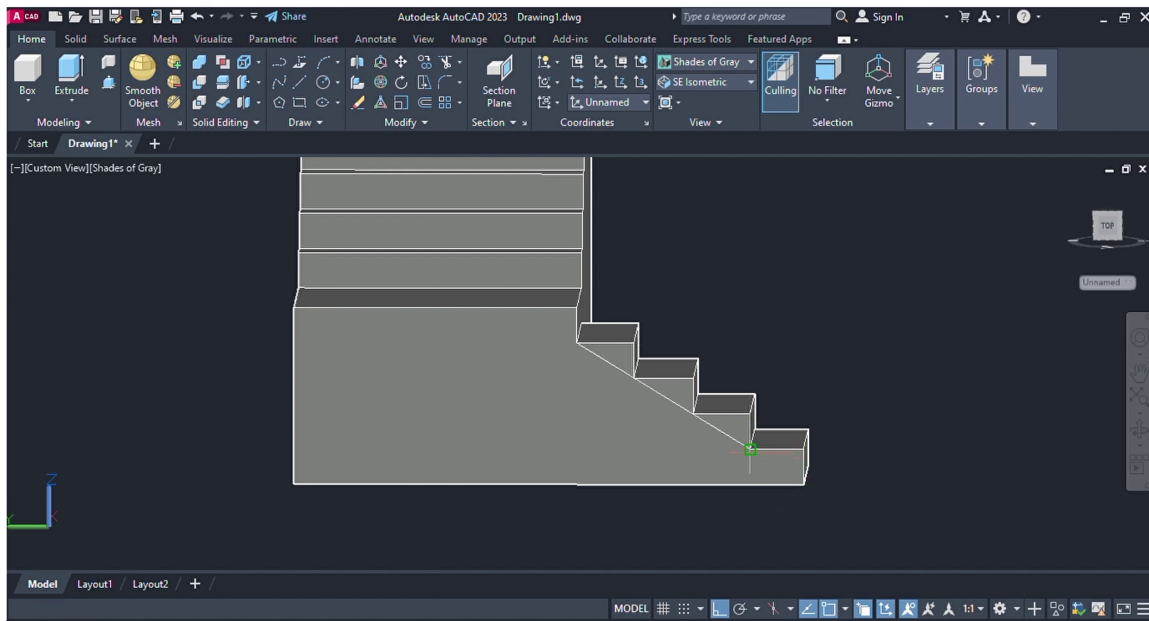
pyautogui.press('Return')
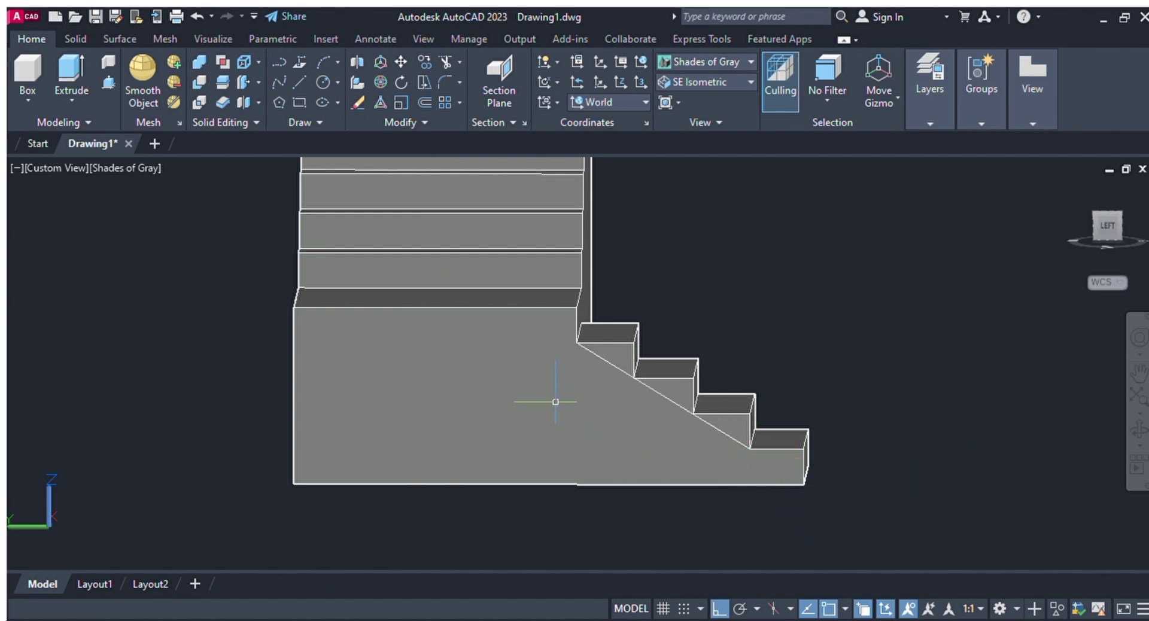
# - Draw a line across the landing's outer face from the underside line's corner to the upper end of the first flight's sloping line
pyautogui.press('Return')
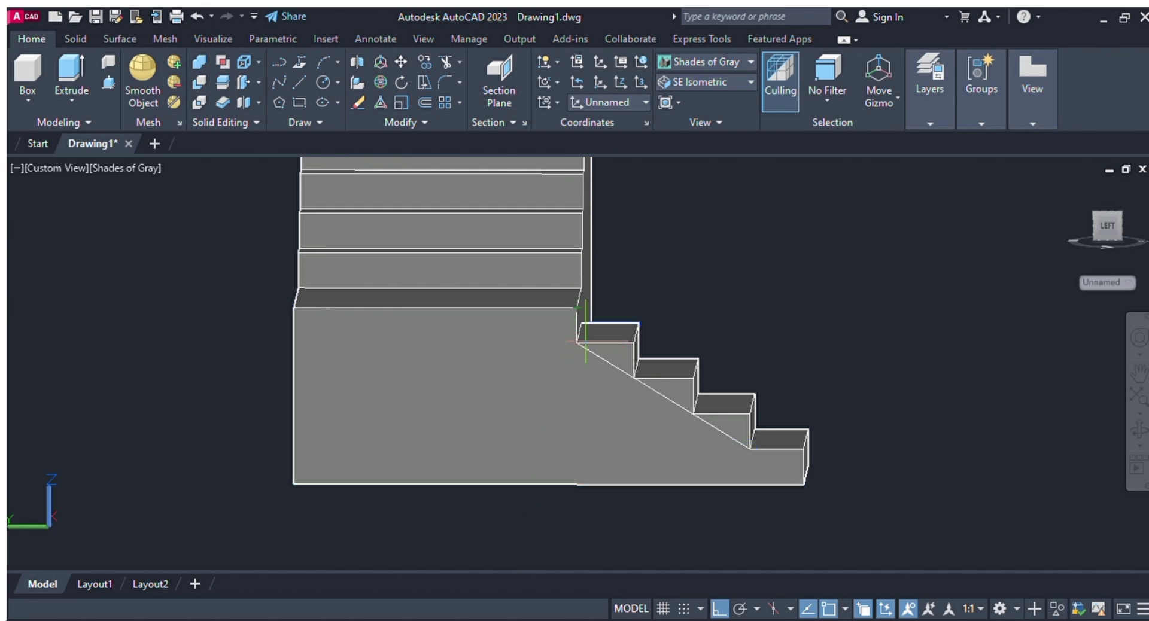
pyautogui.click(1139, 430)
pyautogui.moveTo(1030, 428); pyautogui.dragTo(961, 427)
pyautogui.press('Escape')
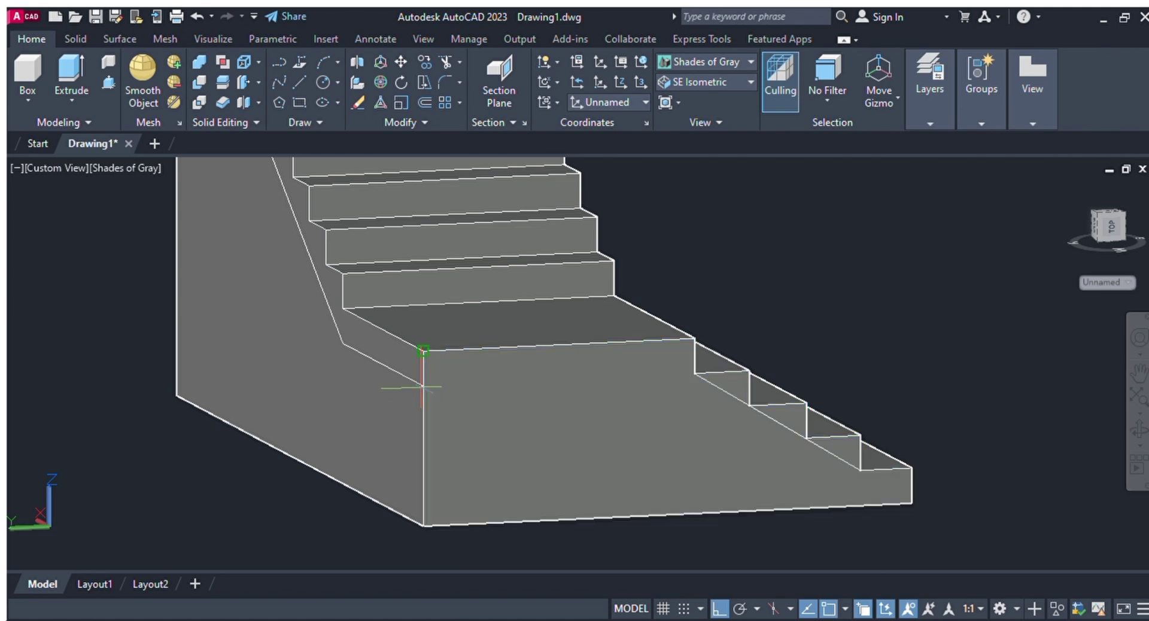
pyautogui.click(424, 386)
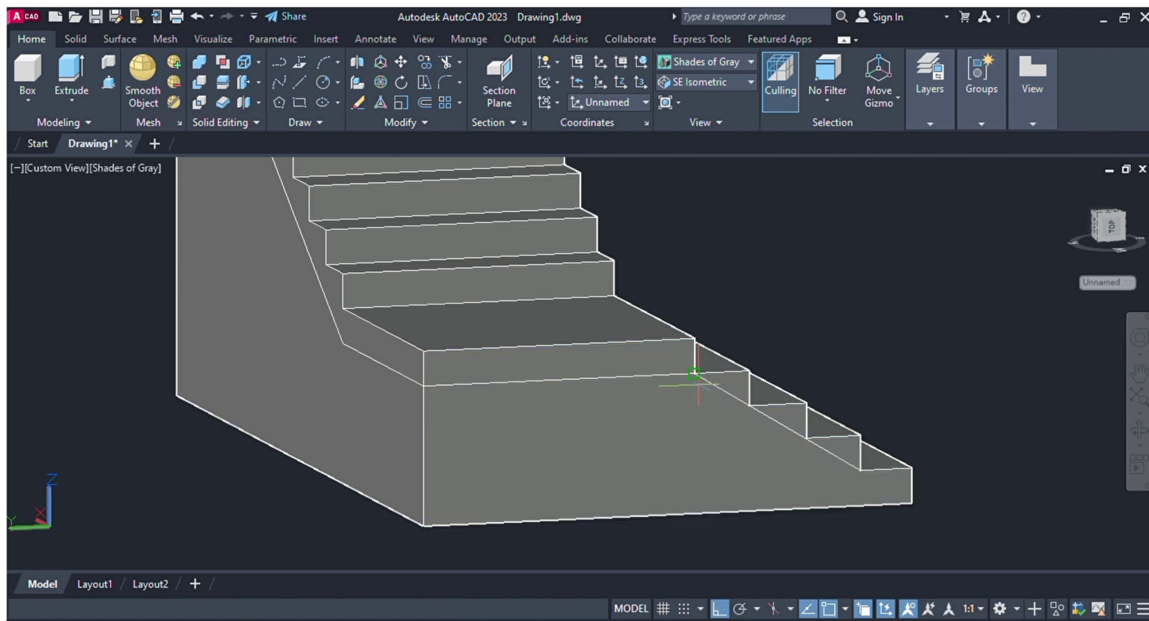
# - Draw a vertical line on the second flight's side face from the sloping line's lower end down to the base edge
pyautogui.scroll(-5, 680, 423)
pyautogui.keyDown('shift'); pyautogui.moveTo(680, 423); pyautogui.dragTo(750, 358, button='middle'); pyautogui.keyUp('shift')
pyautogui.scroll(2, 603, 327)
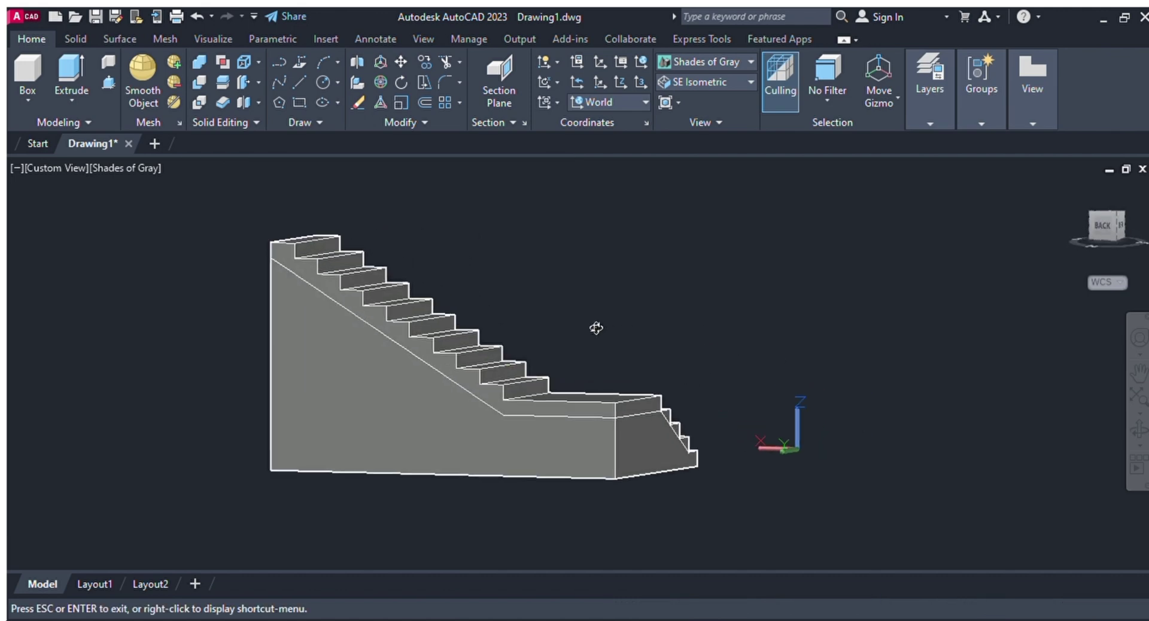
pyautogui.press('Escape')
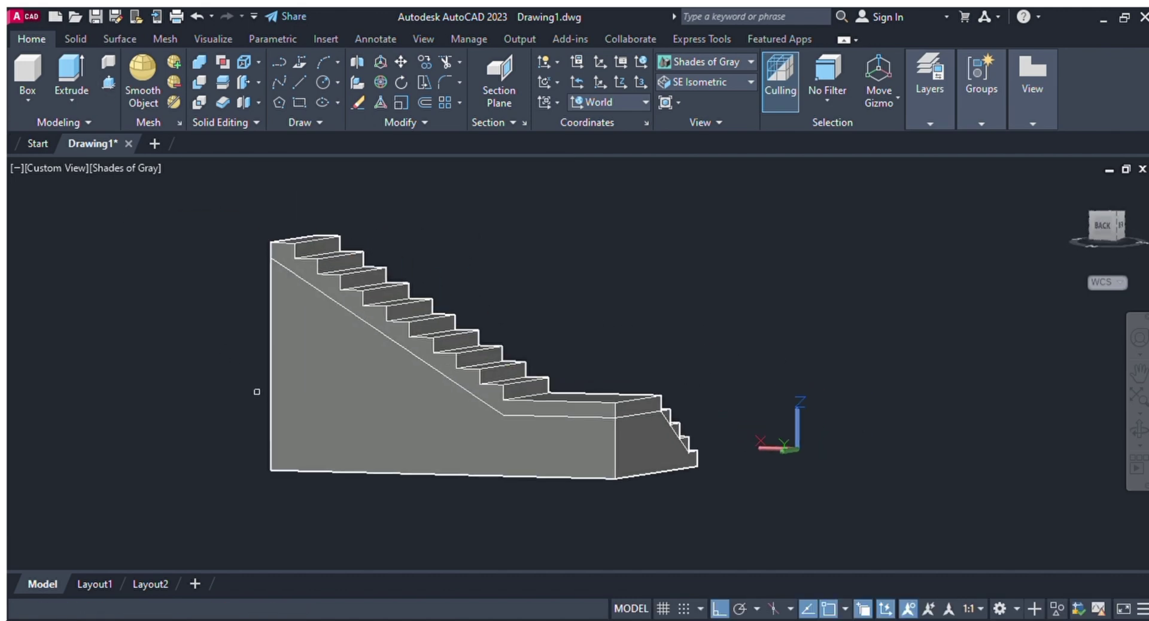
pyautogui.scroll(3, 499, 426)
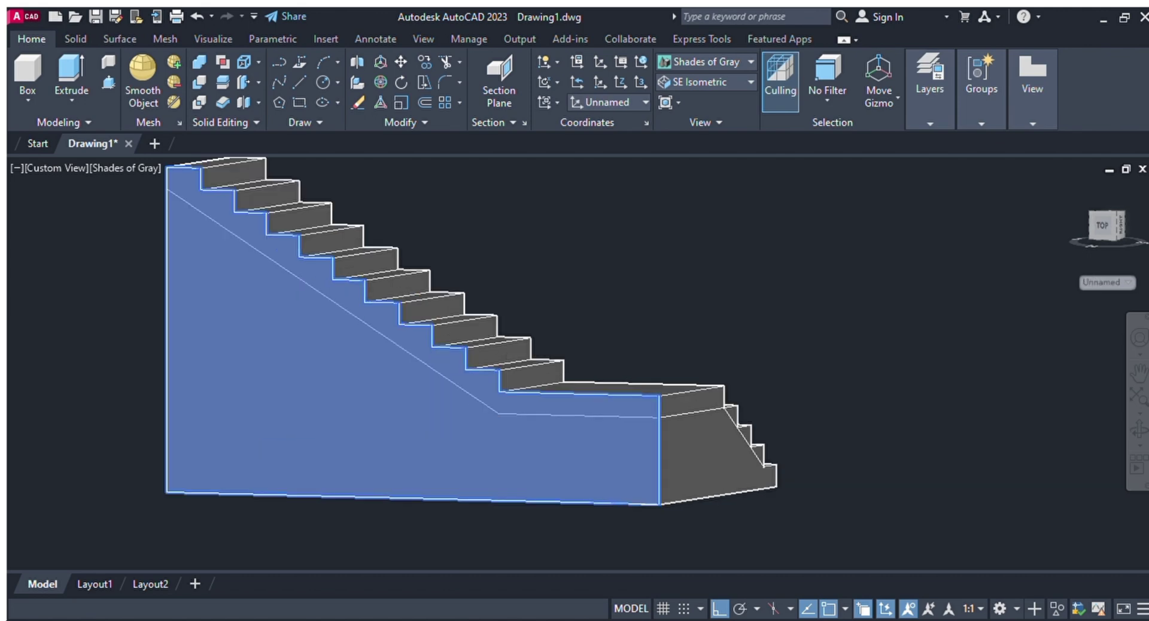
pyautogui.scroll(-4, 495, 413)
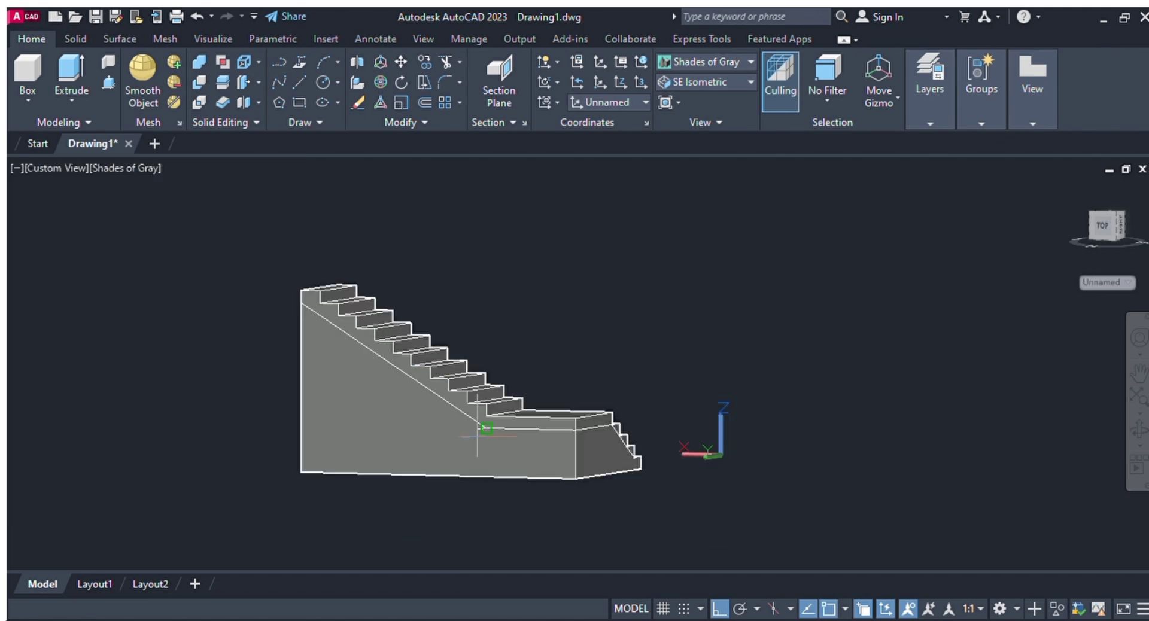
pyautogui.scroll(5, 488, 461)
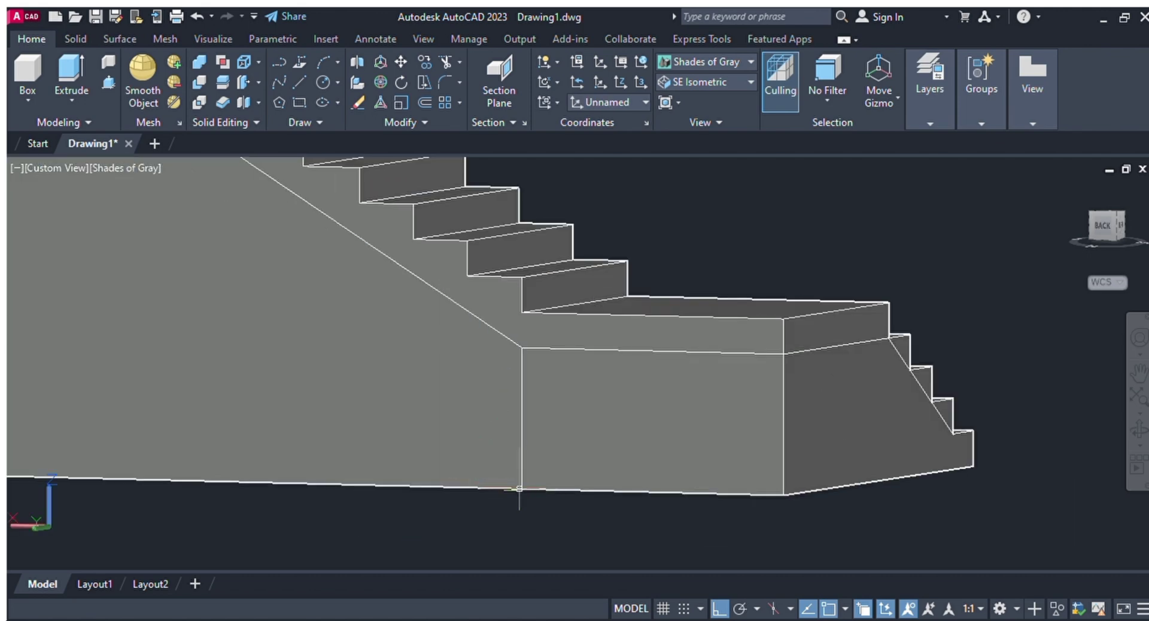
# - Try to press-pull the side area below the second flight's sloping line, and undo the extrusion
pyautogui.scroll(-4, 360, 352)
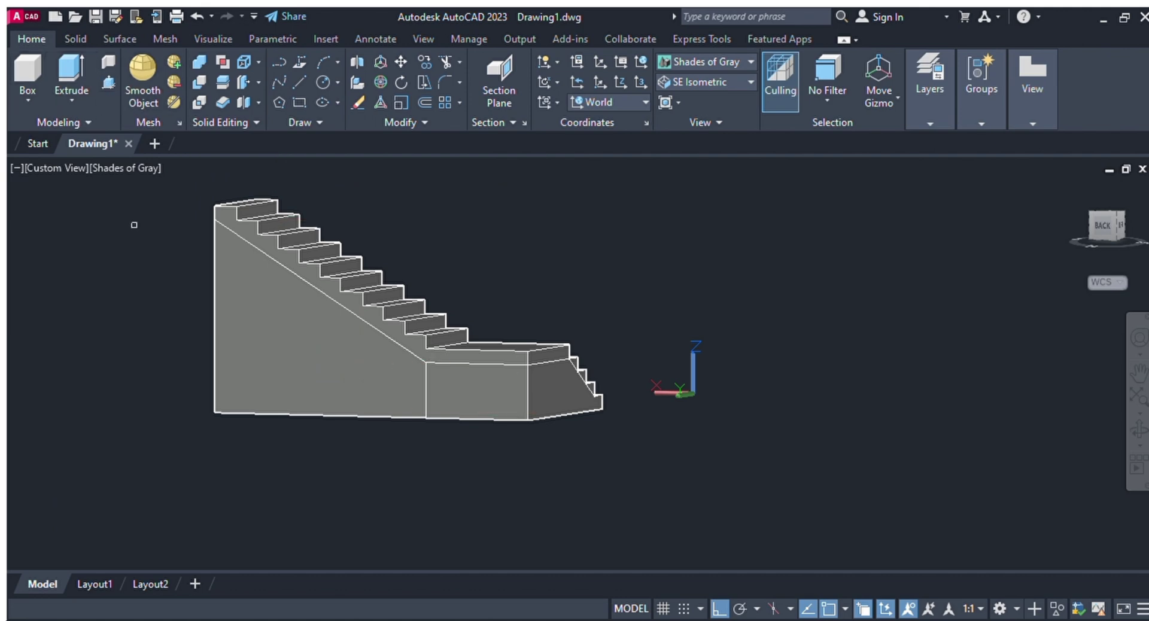
pyautogui.click(257, 311)
pyautogui.click(270, 317)
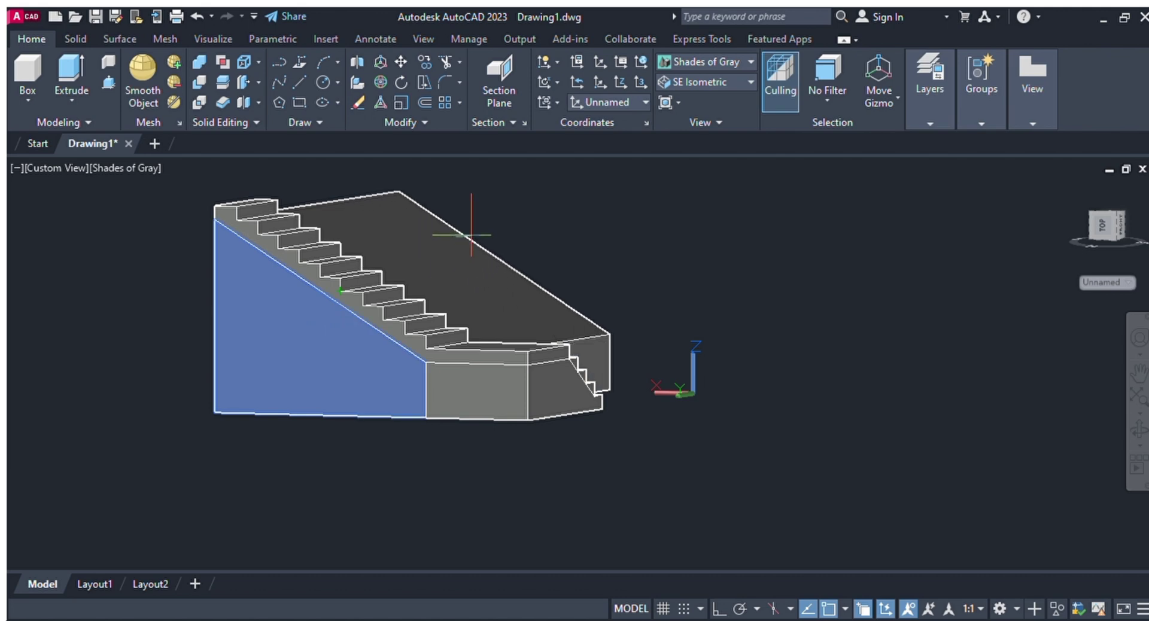
pyautogui.scroll(2, 471, 234)
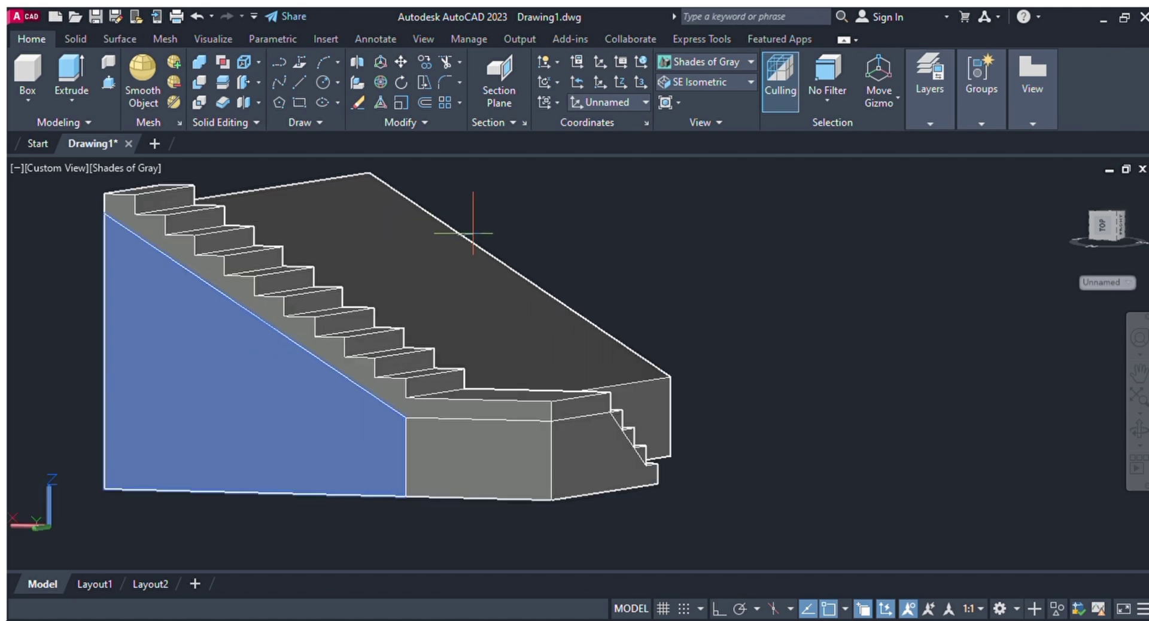
pyautogui.click(472, 233)
pyautogui.press('F8')
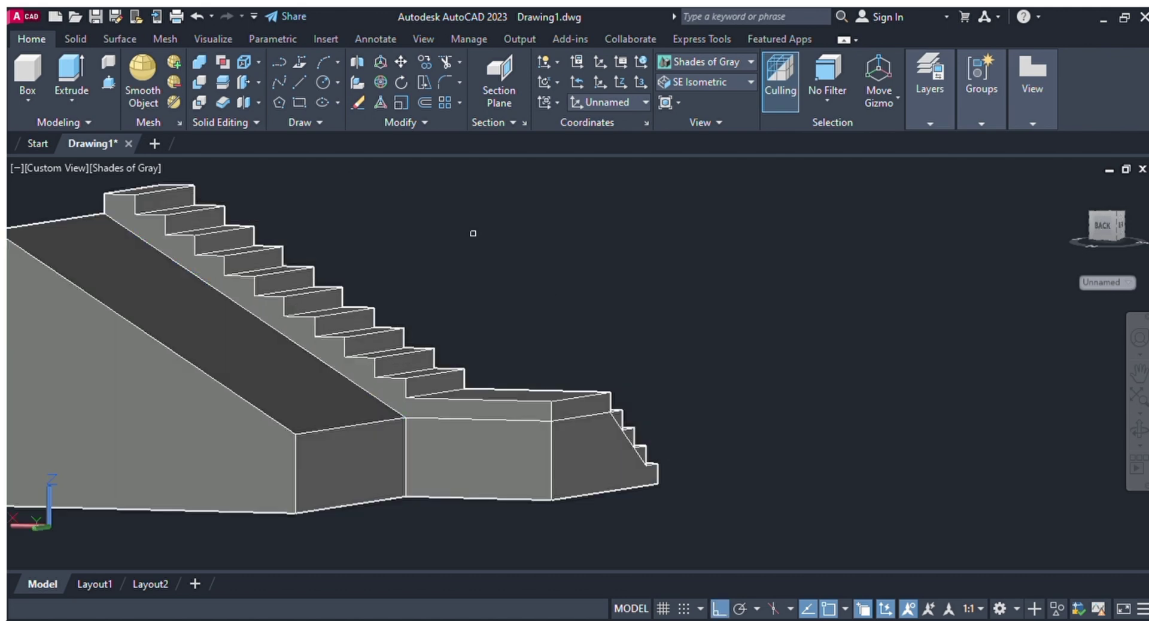
pyautogui.press('Escape')
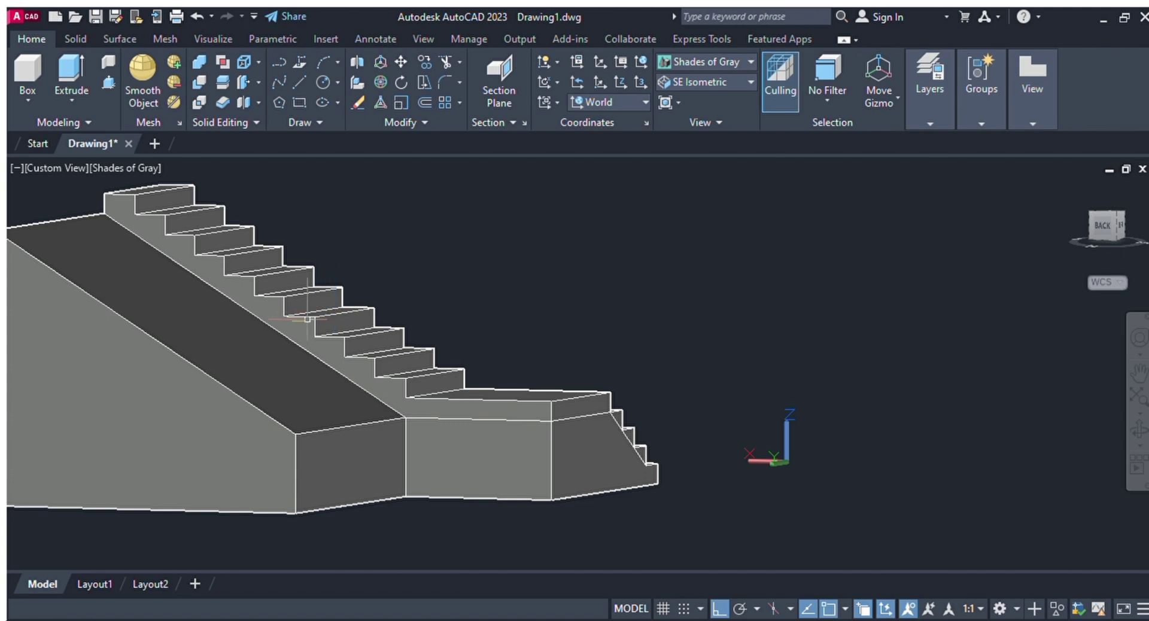
pyautogui.hotkey('ctrl', 'z')
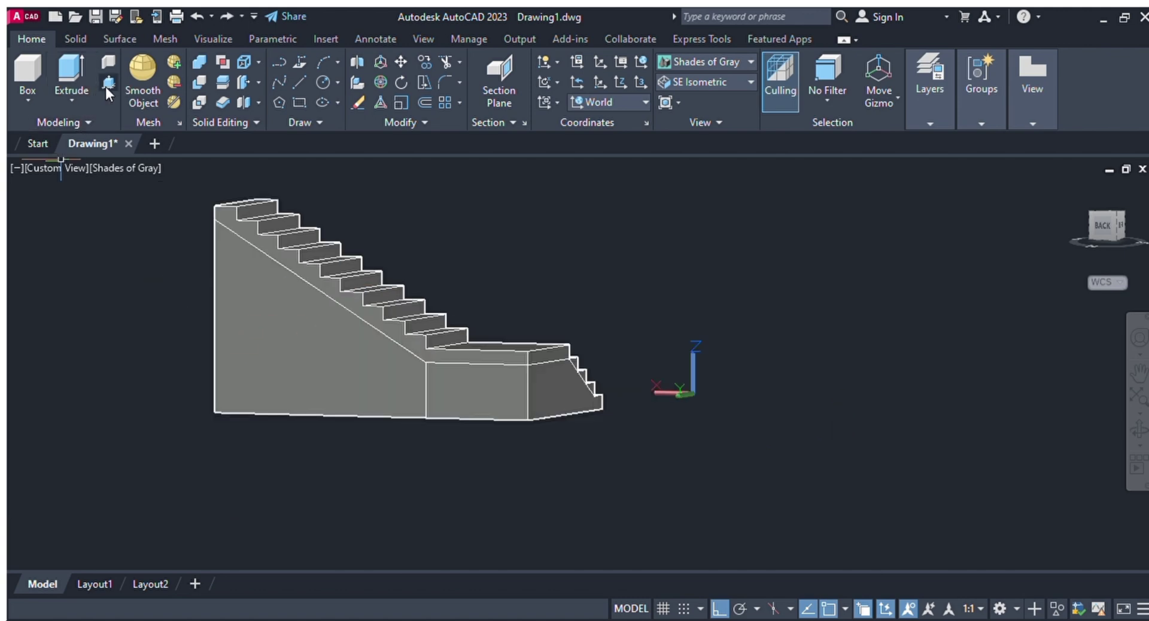
# - Press-pull the side areas below the second flight and below the landing inward through the staircase to cut them away
pyautogui.click(108, 85)
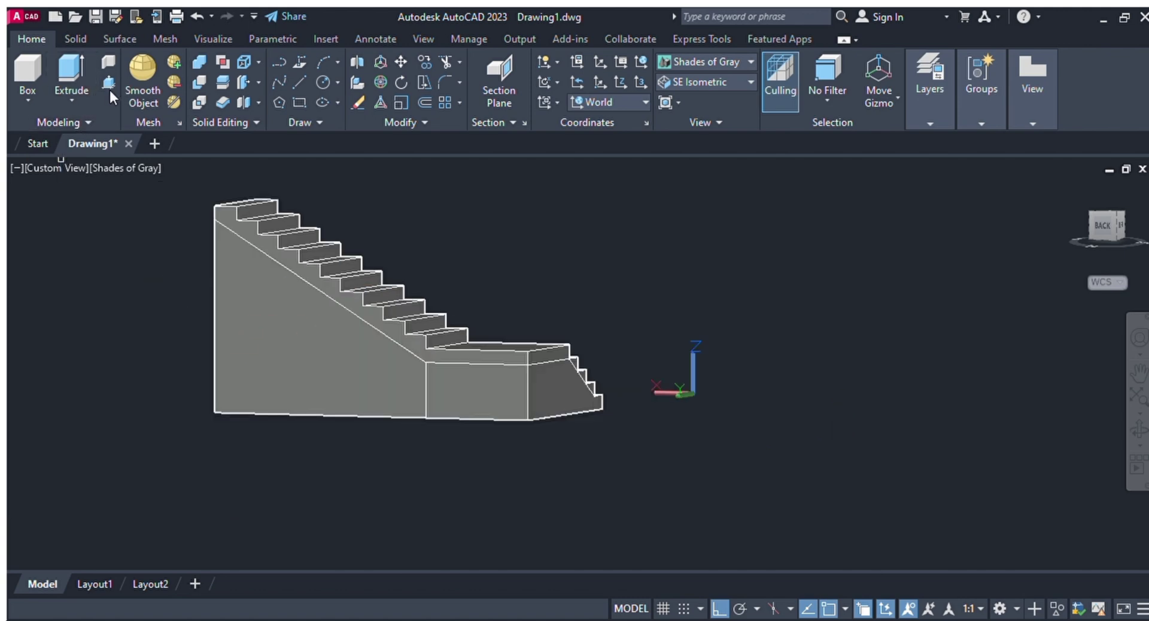
pyautogui.click(259, 322)
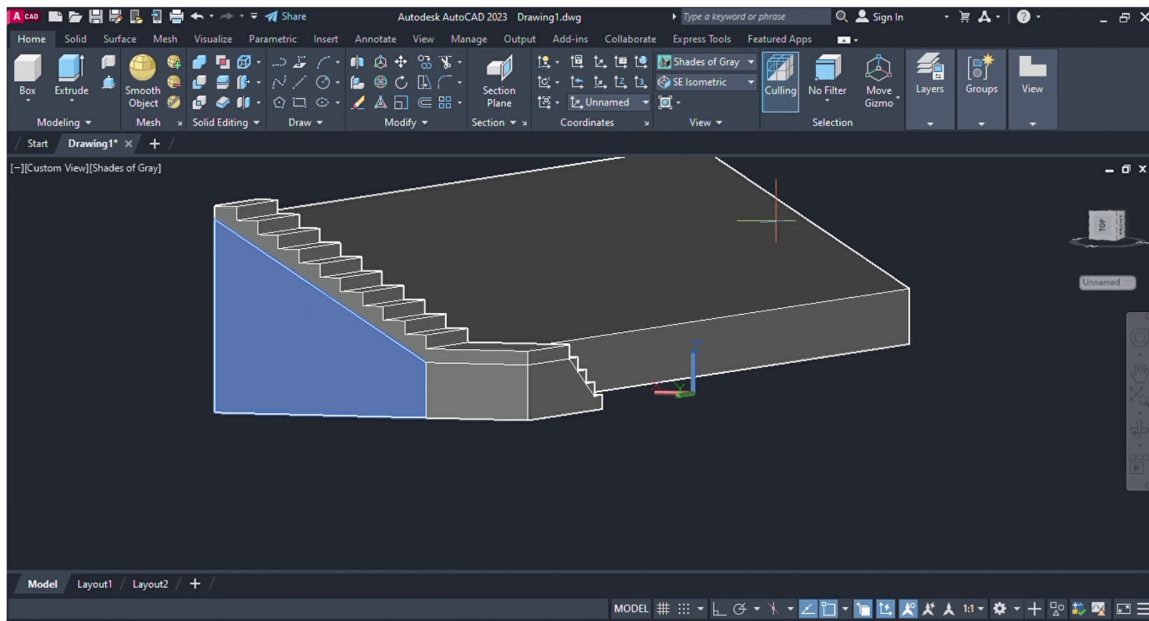
pyautogui.press('F8')
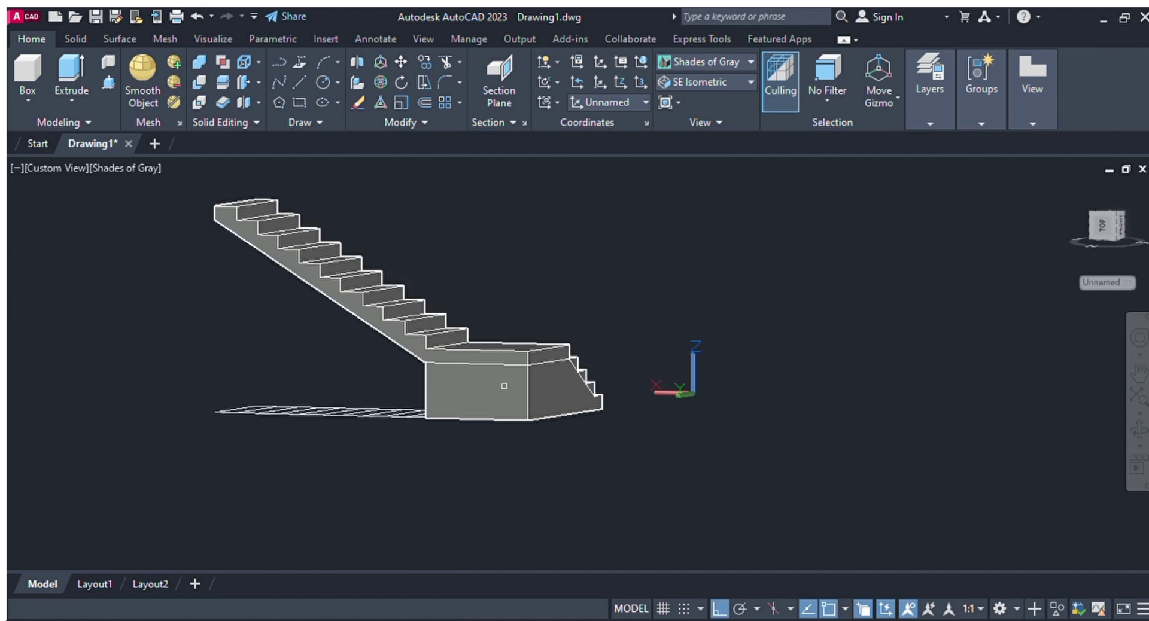
pyautogui.click(476, 402)
pyautogui.press('F8')
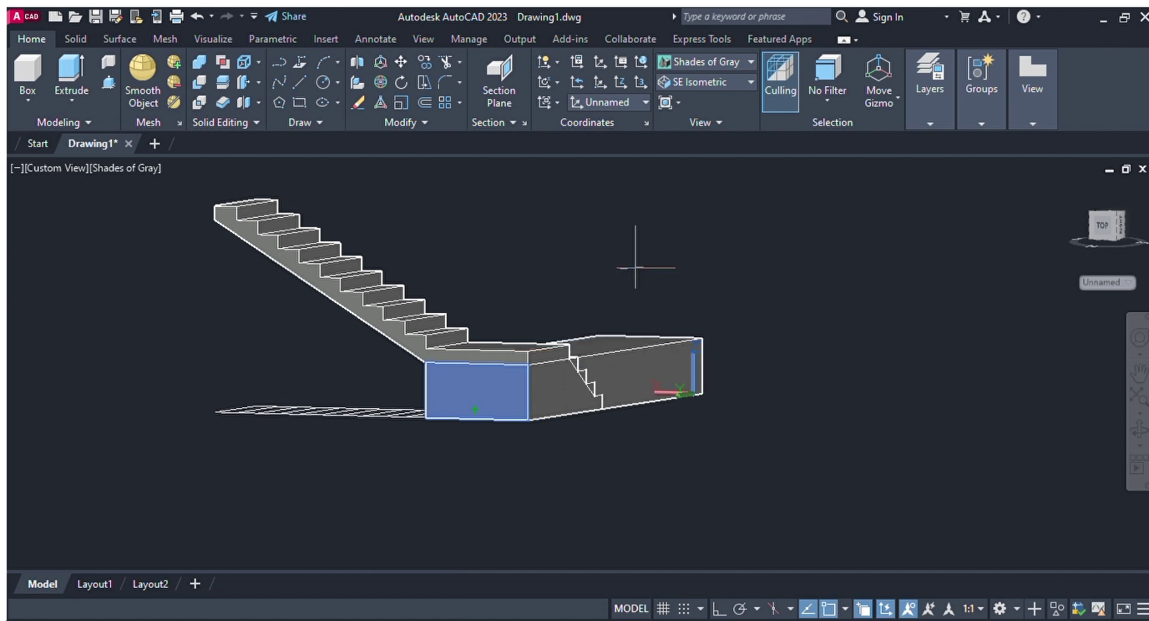
pyautogui.press('Escape')
pyautogui.press('F8')
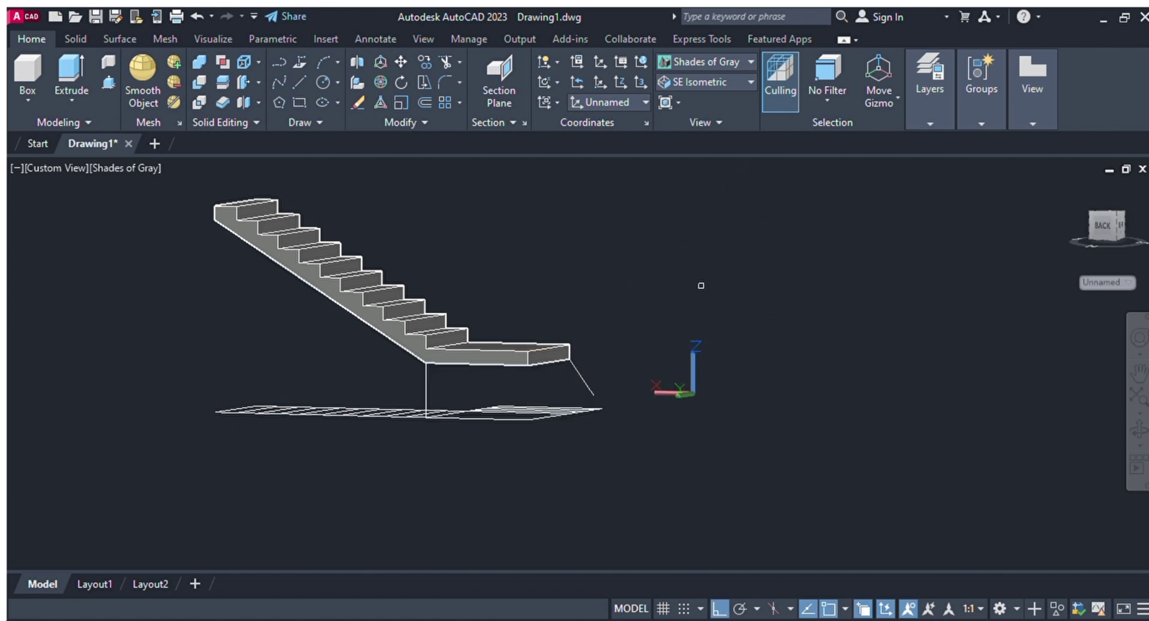
# - Undo the press-pull cuts below the second flight and the landing
pyautogui.scroll(-2, 340, 271)
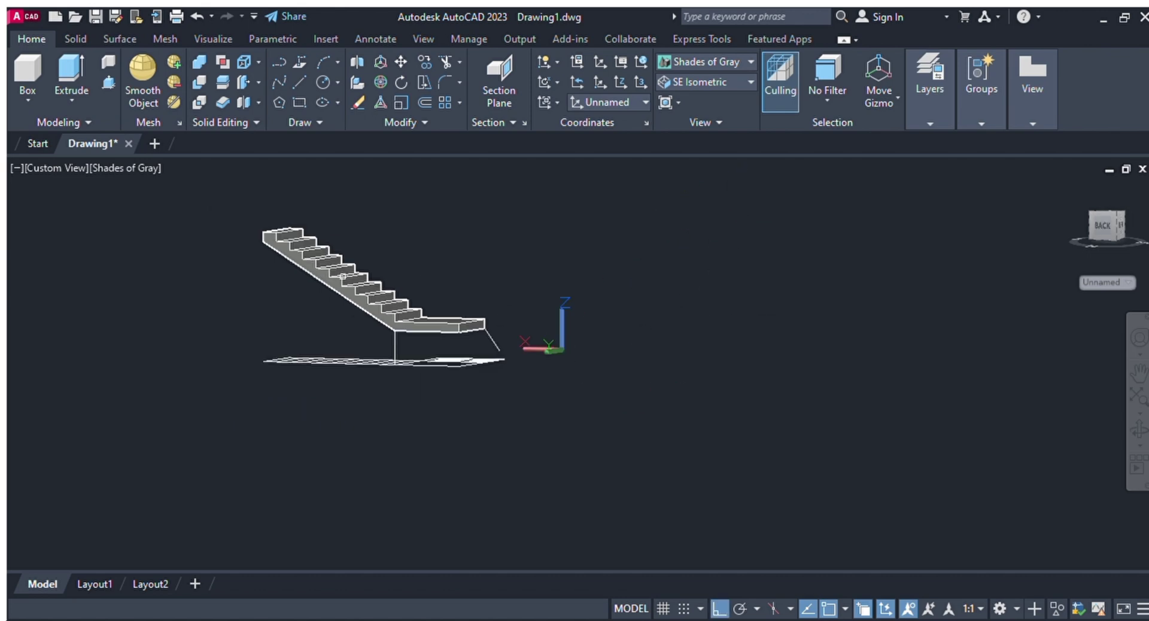
pyautogui.scroll(3, 346, 280)
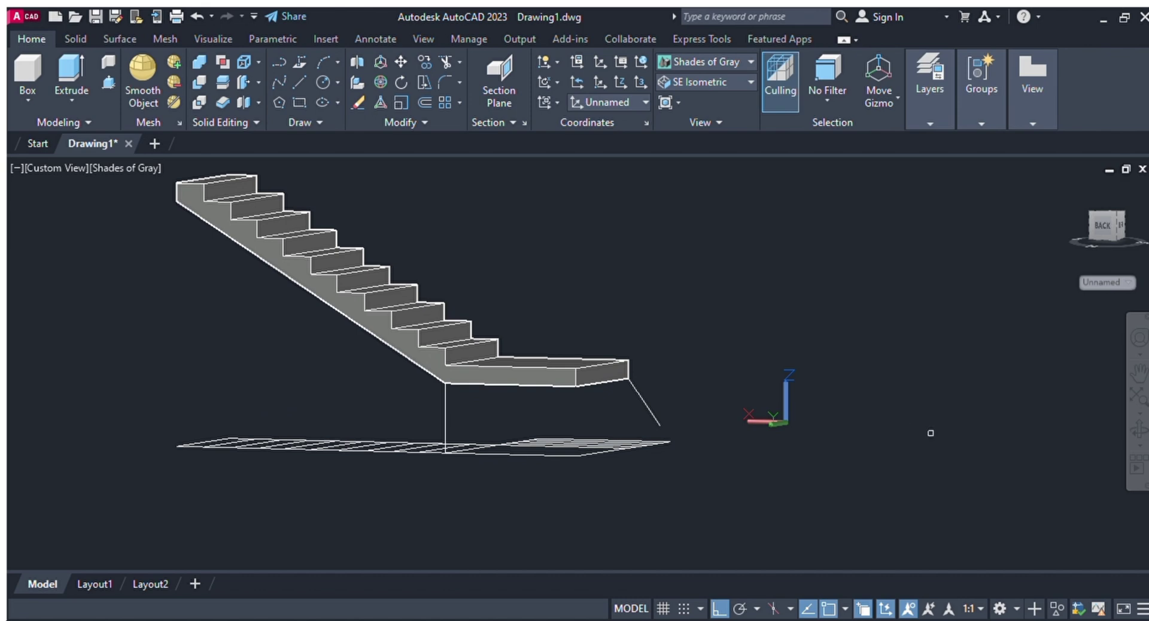
pyautogui.press('Escape')
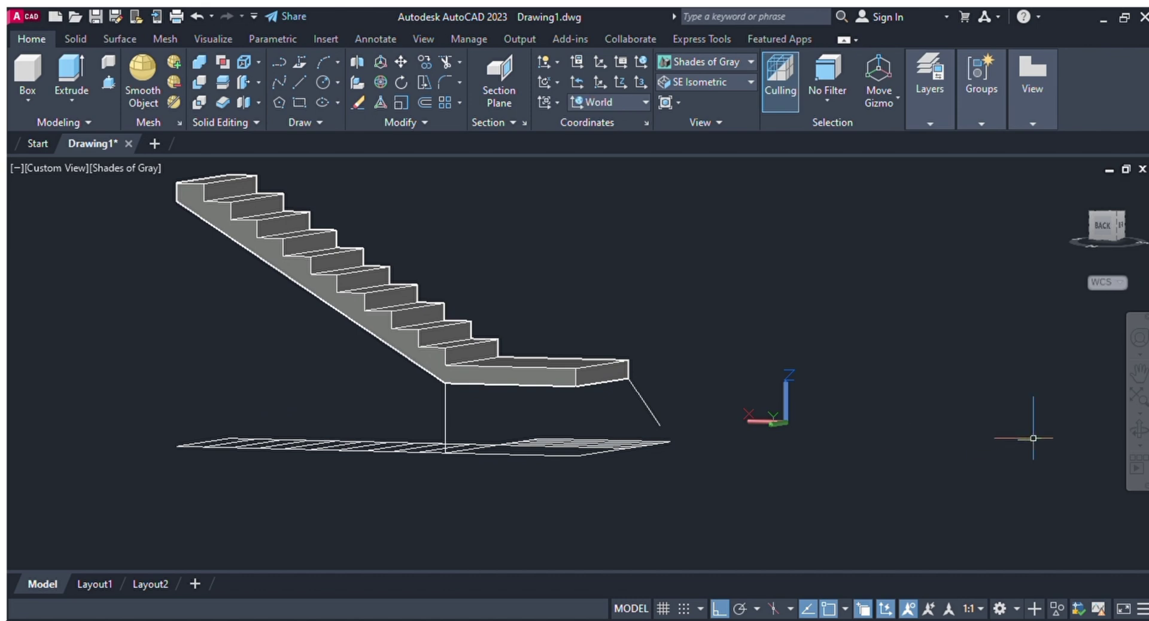
pyautogui.click(1135, 429)
pyautogui.moveTo(1017, 429); pyautogui.dragTo(872, 446)
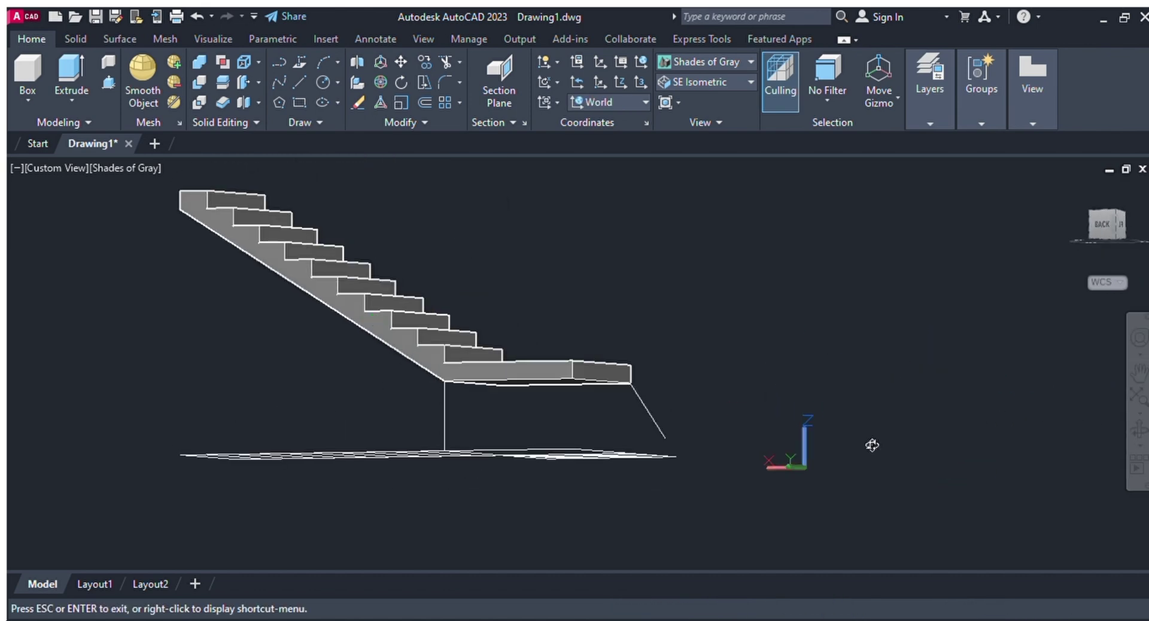
pyautogui.press('Escape')
pyautogui.hotkey('ctrl', 'z')
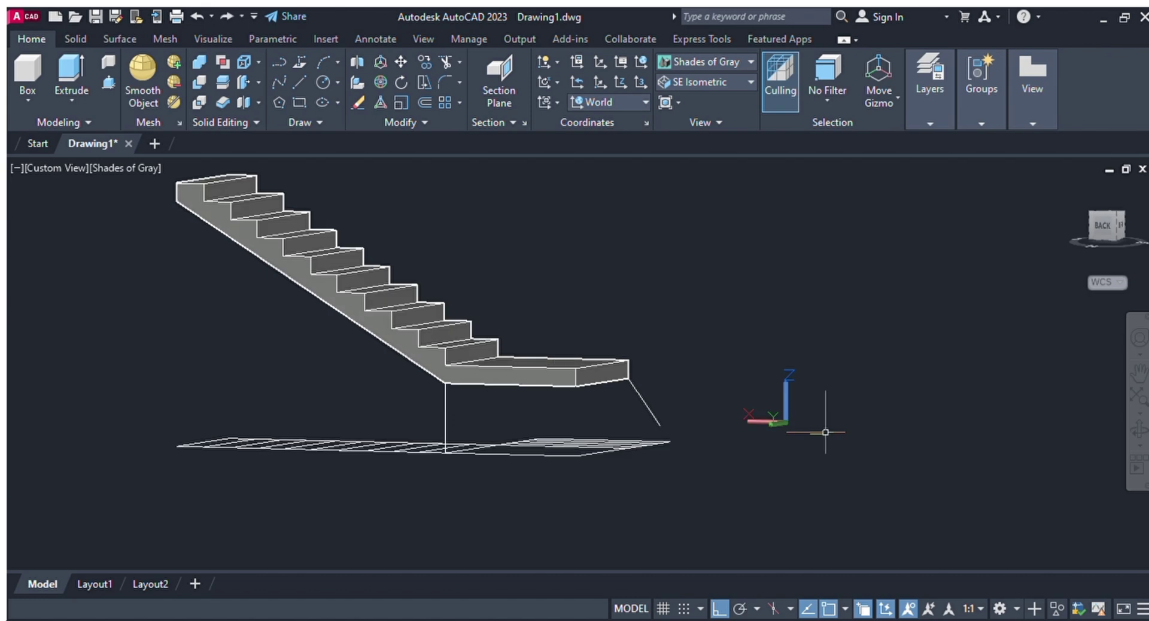
pyautogui.hotkey('ctrl', 'z')
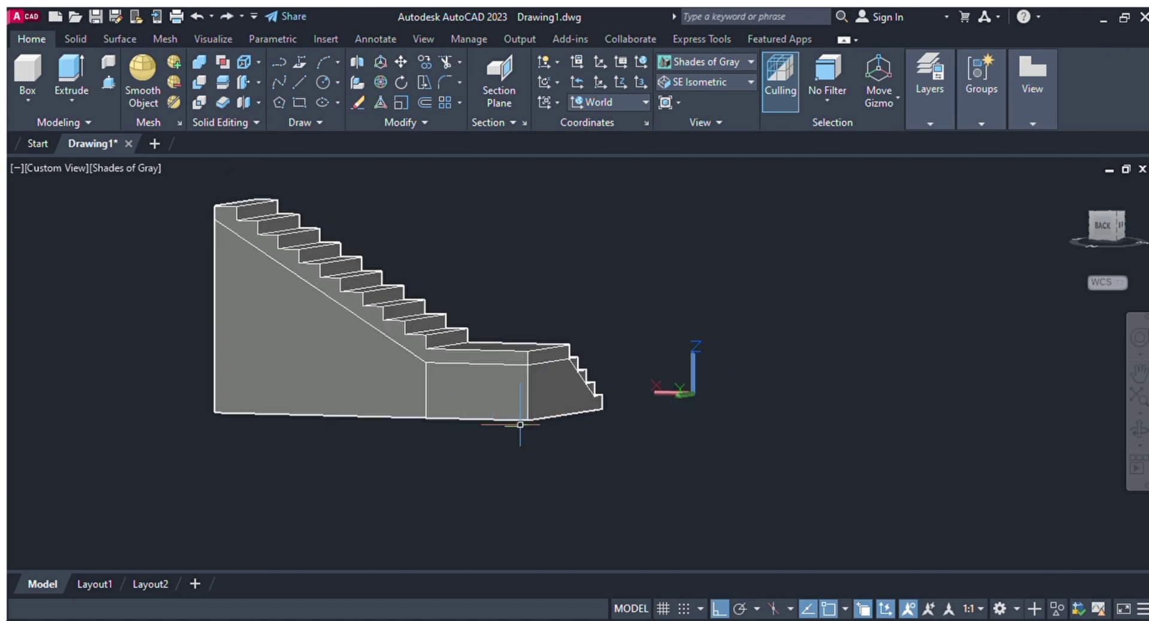
pyautogui.hotkey('ctrl', 'z')
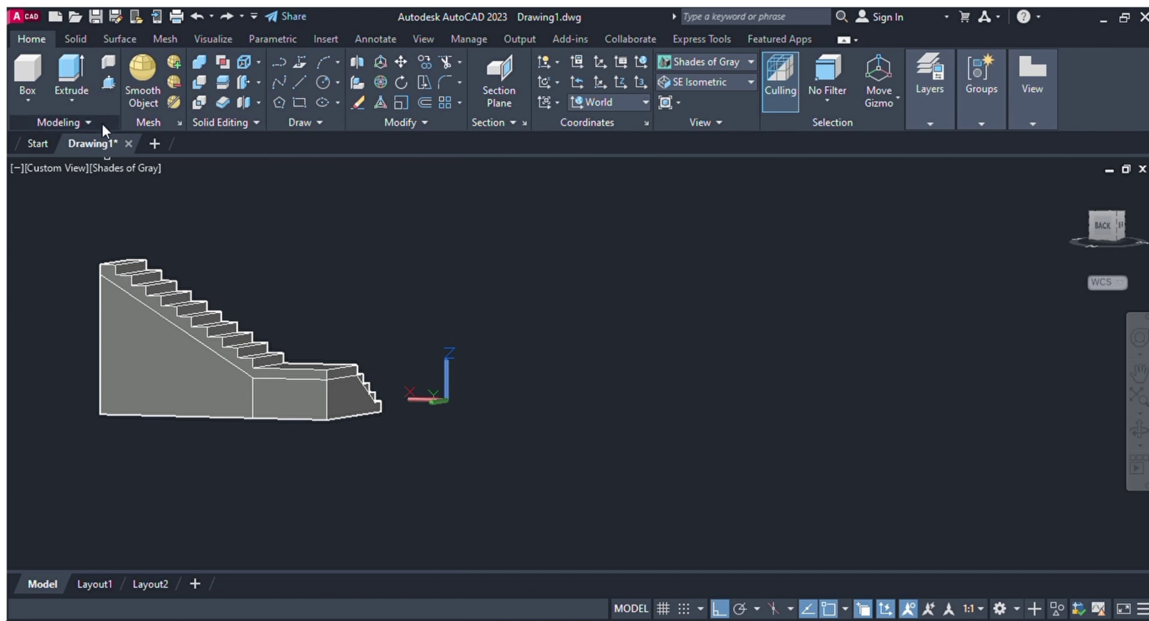
# - Press-pull the second flight's lower side area through the solid, and do the same for the area under the landing and first flight
pyautogui.click(131, 332)
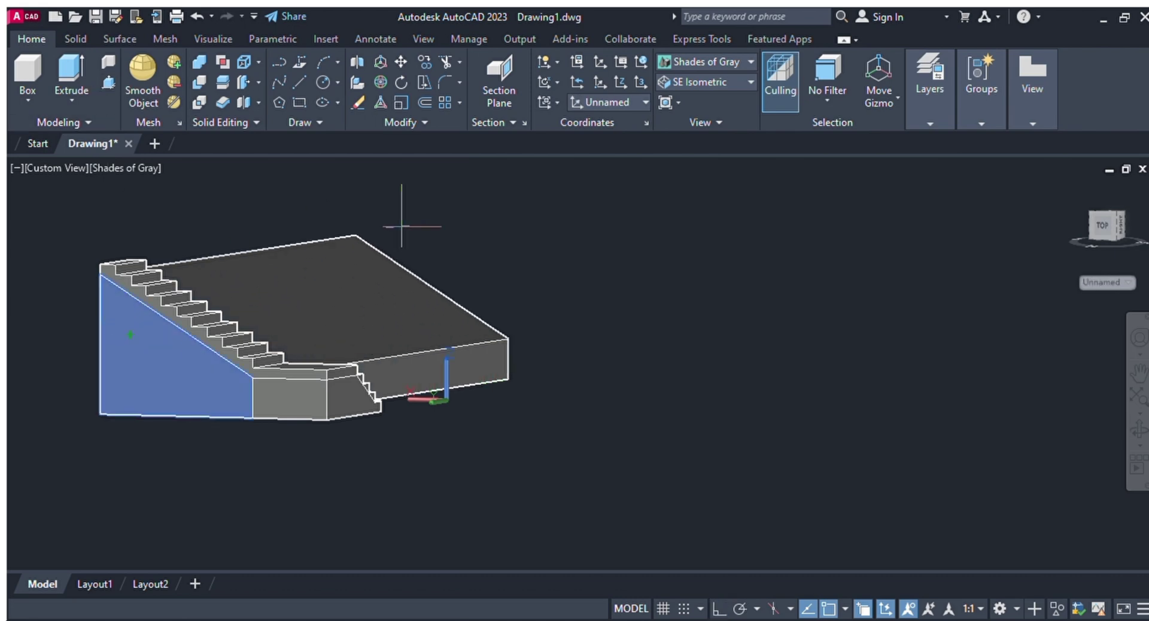
pyautogui.press('Escape')
pyautogui.keyDown('shift'); pyautogui.moveTo(870, 426); pyautogui.dragTo(587, 419, button='middle'); pyautogui.keyUp('shift')
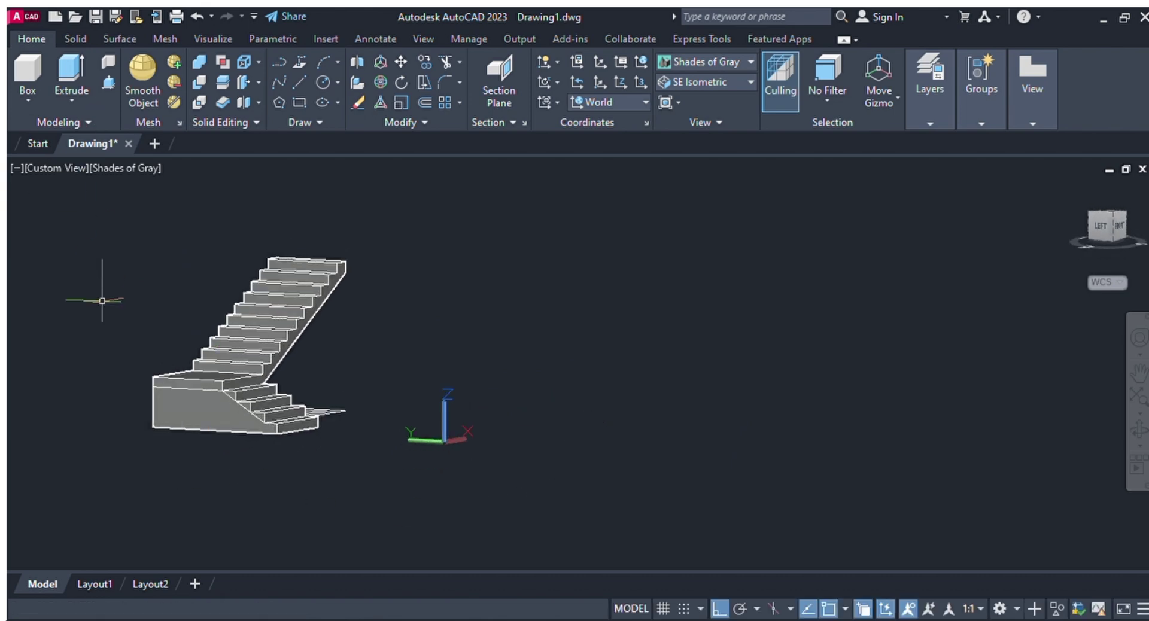
pyautogui.scroll(4, 102, 360)
pyautogui.click(103, 87)
pyautogui.click(310, 460)
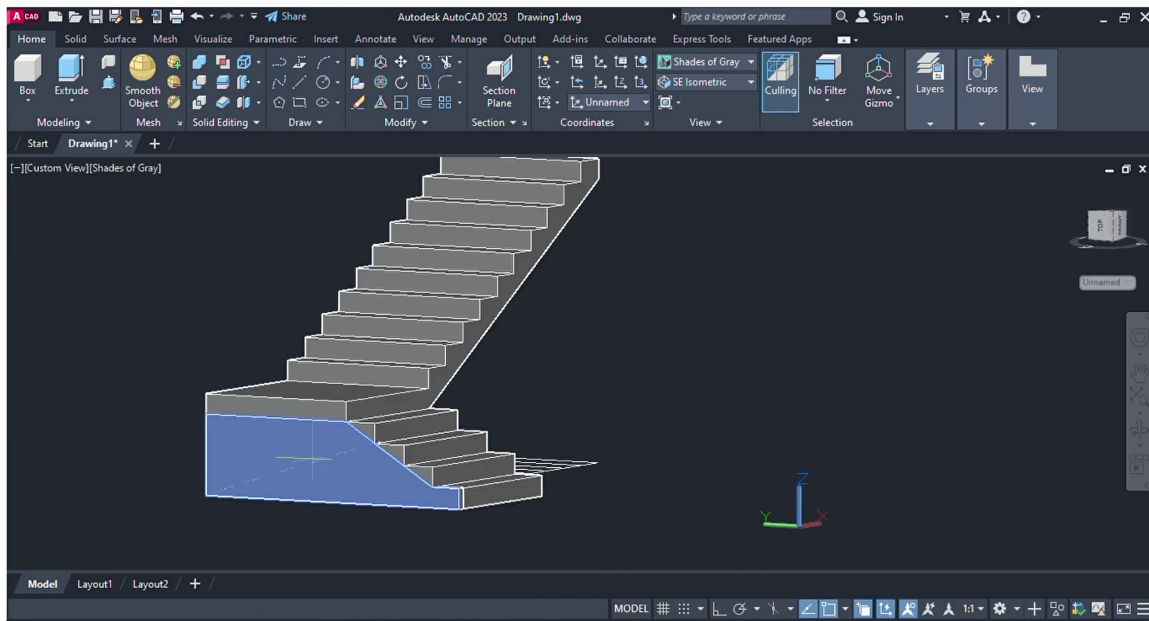
pyautogui.press('Escape')
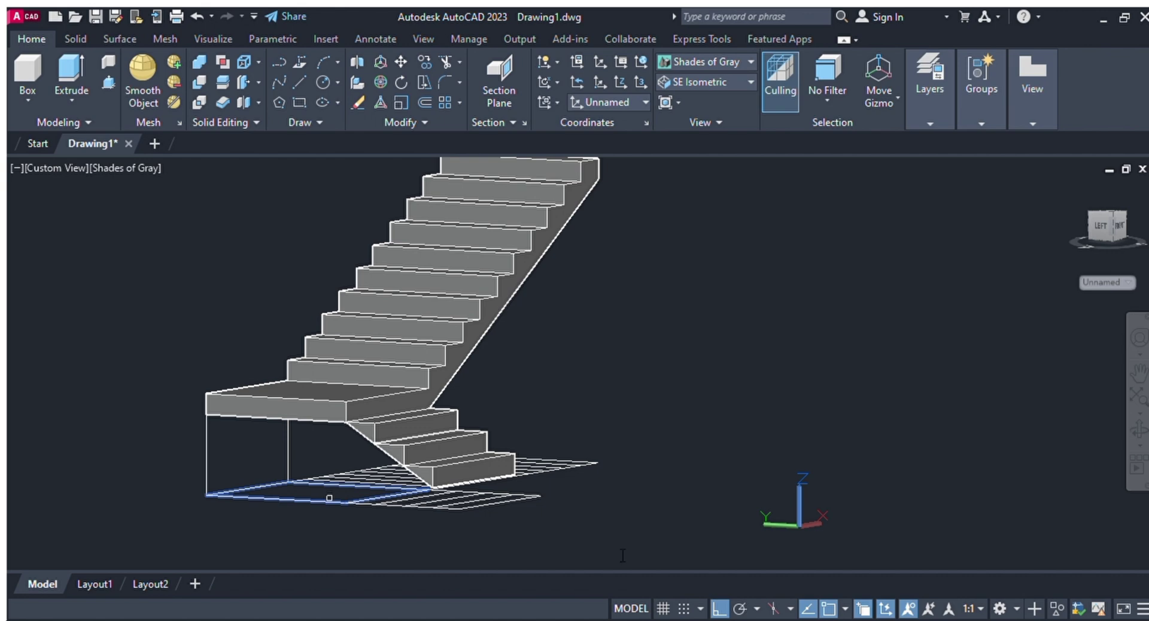
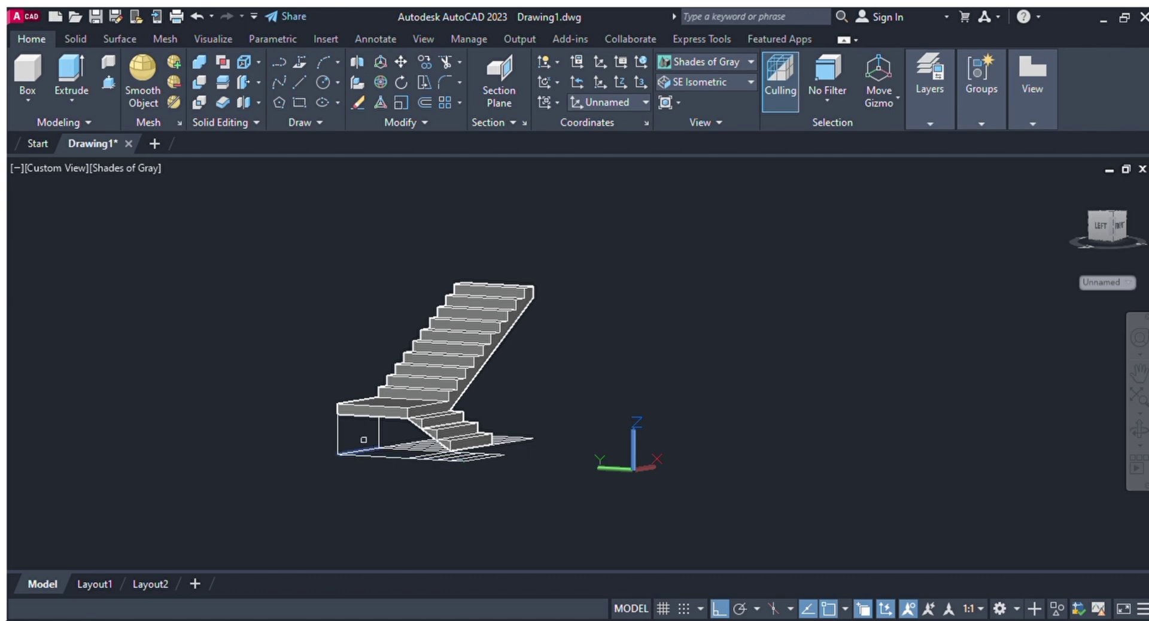
# - Move the staircase solid away from its construction lines and delete the lines left at the original location
pyautogui.press('Escape')
pyautogui.click(453, 359)
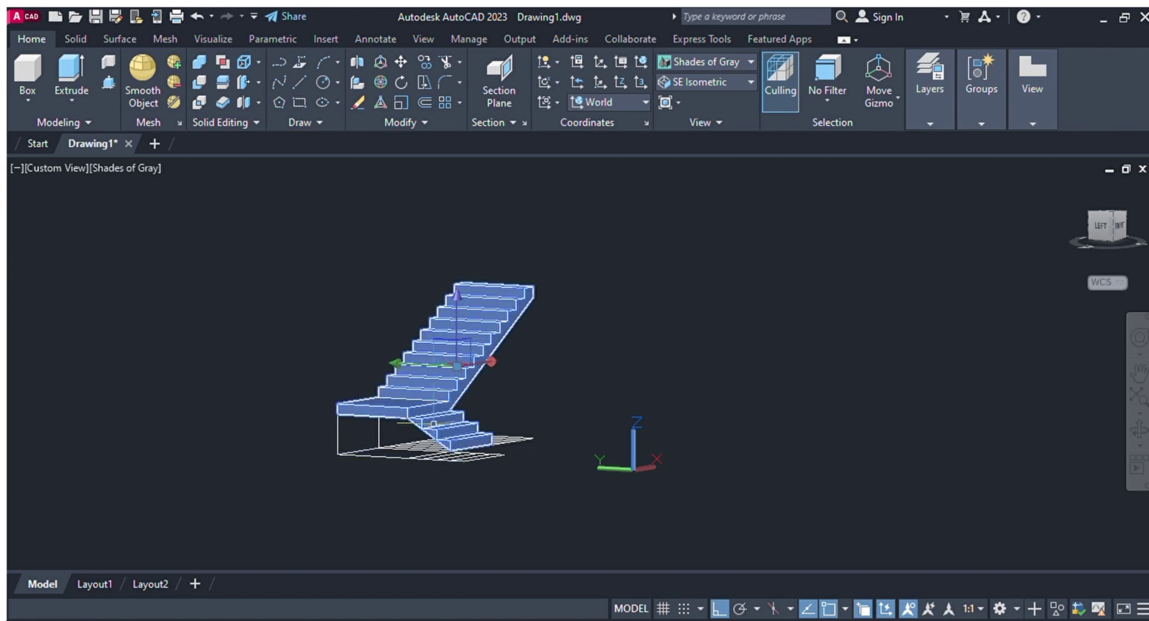
pyautogui.press('Return')
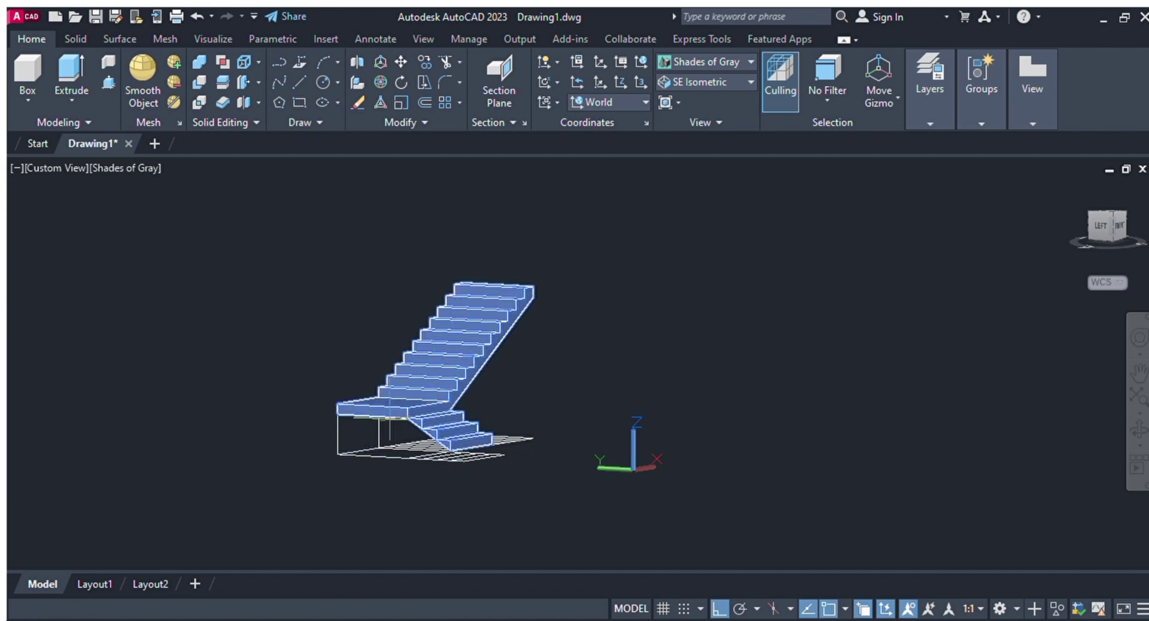
pyautogui.click(438, 363)
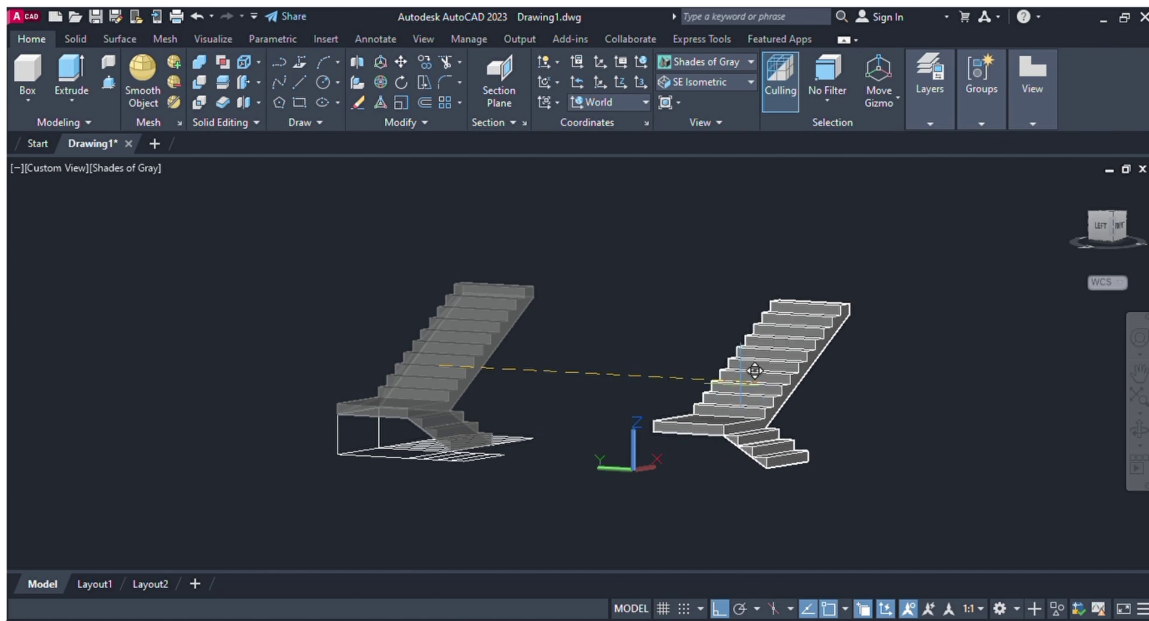
pyautogui.click(741, 384)
pyautogui.moveTo(323, 413)
pyautogui.mouseDown()
pyautogui.moveTo(385, 231)
pyautogui.moveTo(575, 428)
pyautogui.moveTo(329, 467)
pyautogui.moveTo(322, 458)
pyautogui.mouseUp()
pyautogui.press('Delete')
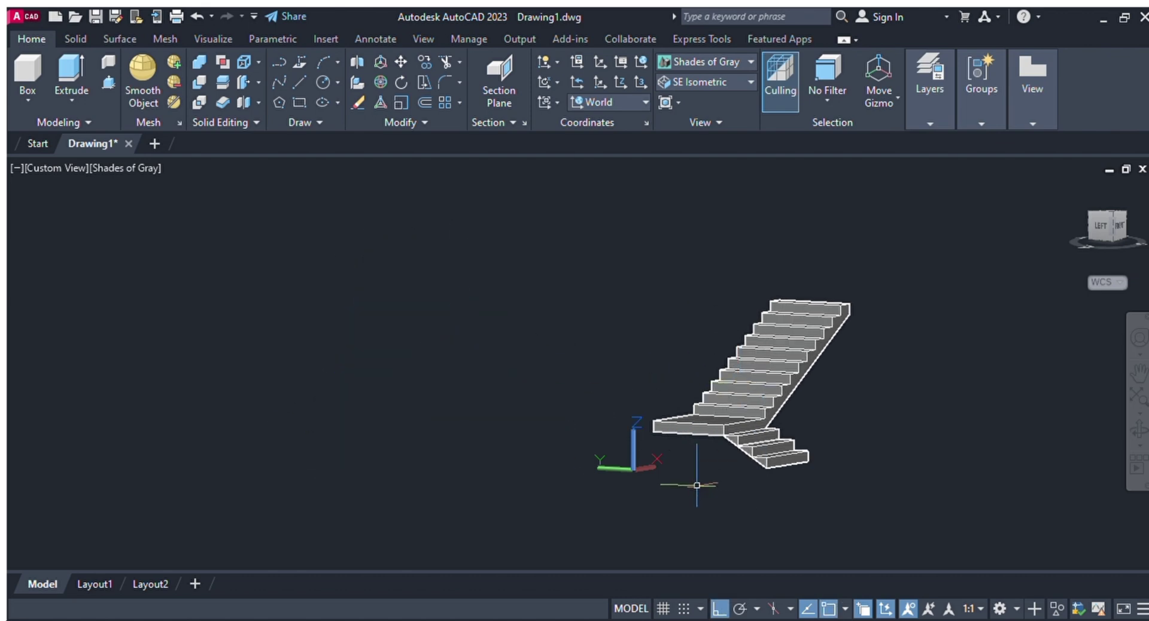
# - Examine the finished staircase's treads, landing and sloping underside from several sides and heights
pyautogui.middleClick(726, 457)
pyautogui.middleClick(726, 457)
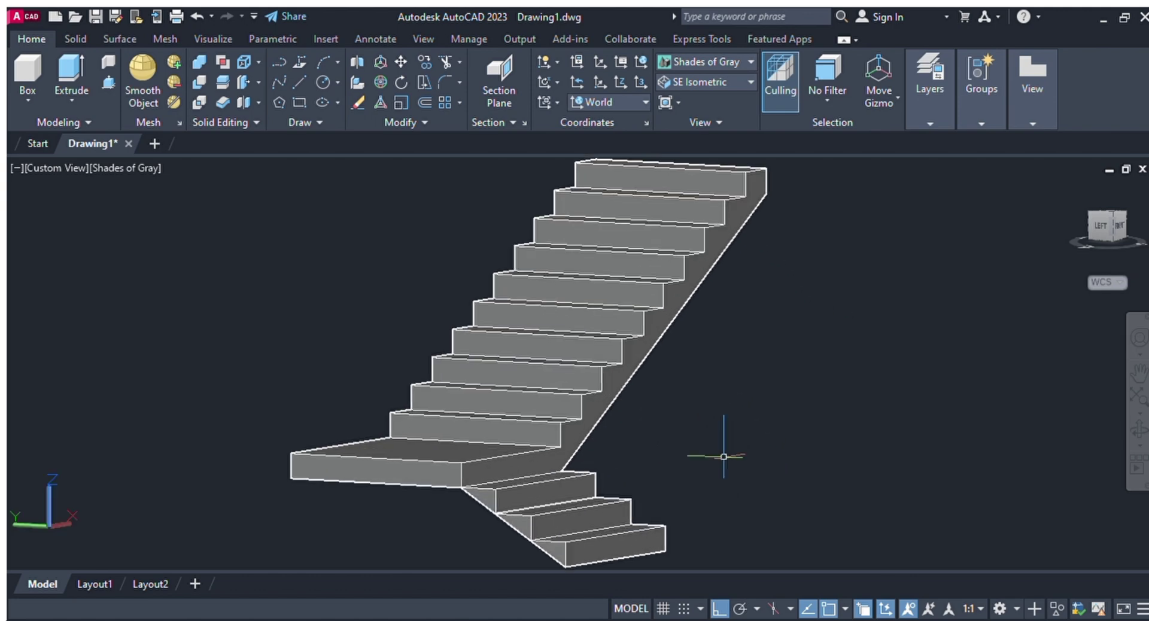
pyautogui.scroll(-1, 798, 349)
pyautogui.click(1135, 431)
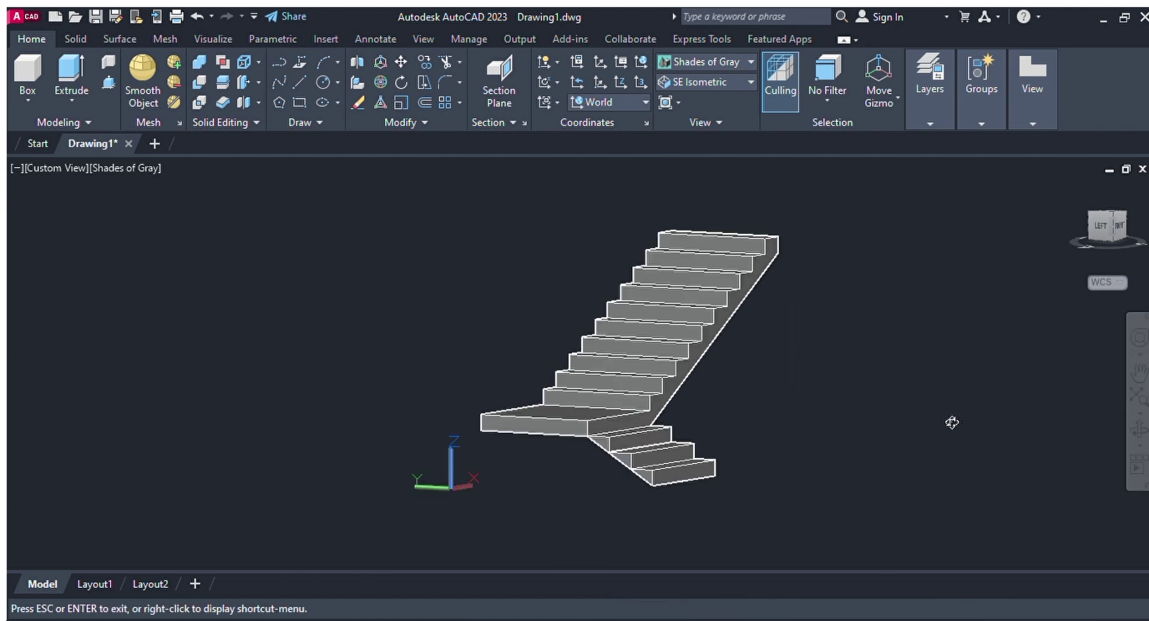
pyautogui.moveTo(879, 419); pyautogui.dragTo(785, 447)
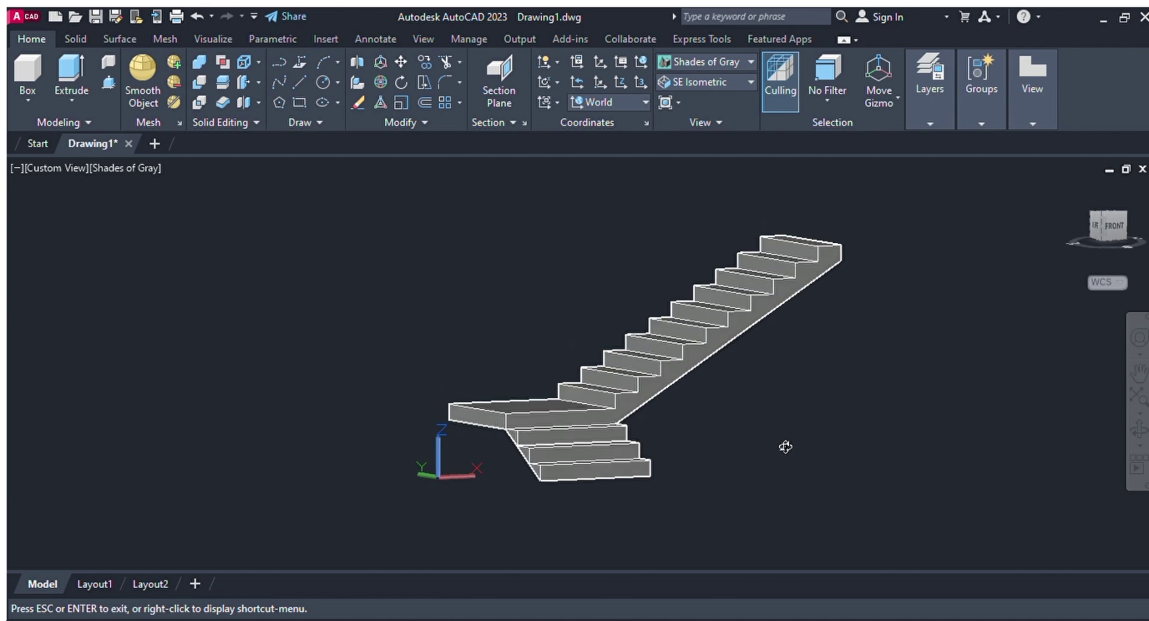
pyautogui.press('Escape')
pyautogui.scroll(2, 662, 495)
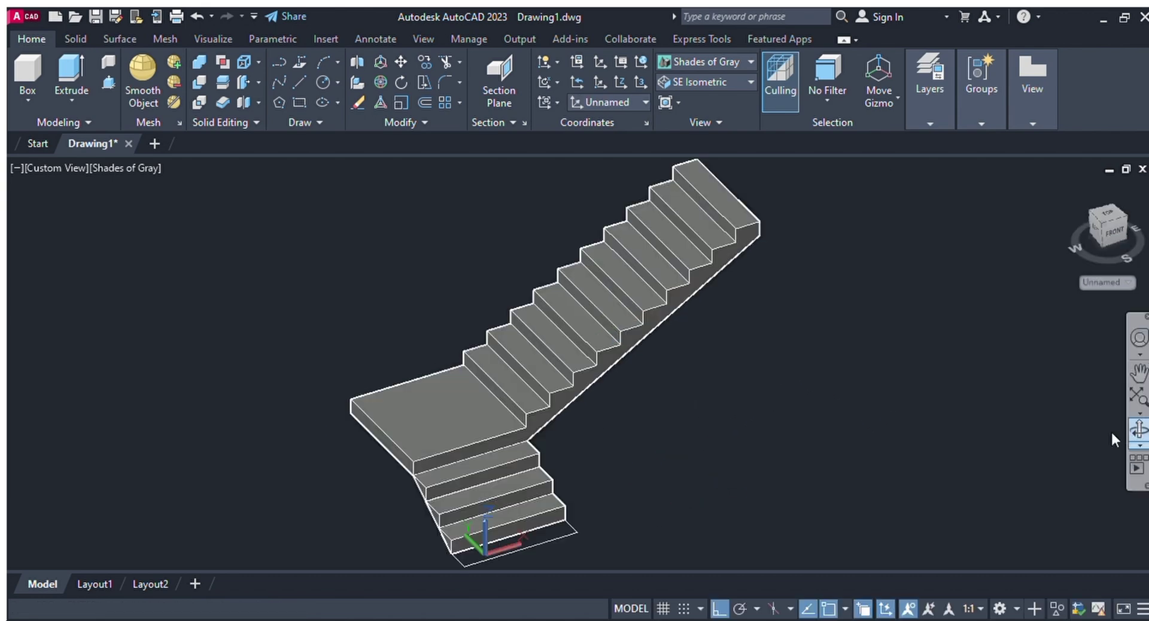
pyautogui.click(1139, 431)
pyautogui.moveTo(1038, 397); pyautogui.dragTo(598, 484)
pyautogui.press('Escape')
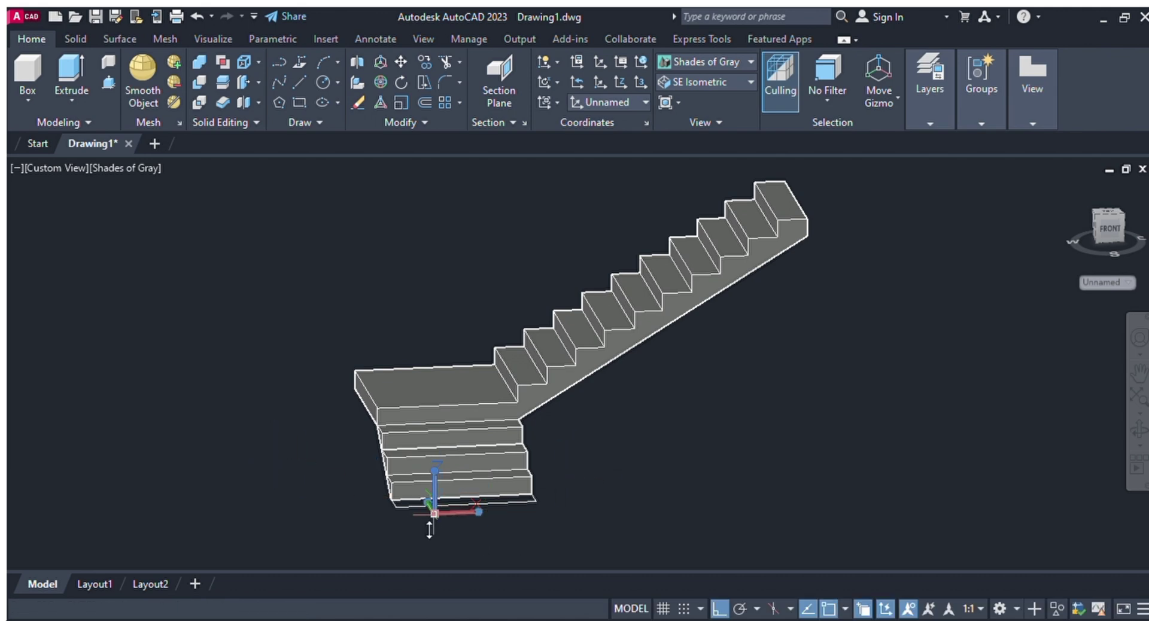
pyautogui.scroll(-2, 434, 514)
pyautogui.scroll(1, 427, 462)
pyautogui.scroll(-1, 428, 449)
pyautogui.scroll(2, 429, 450)
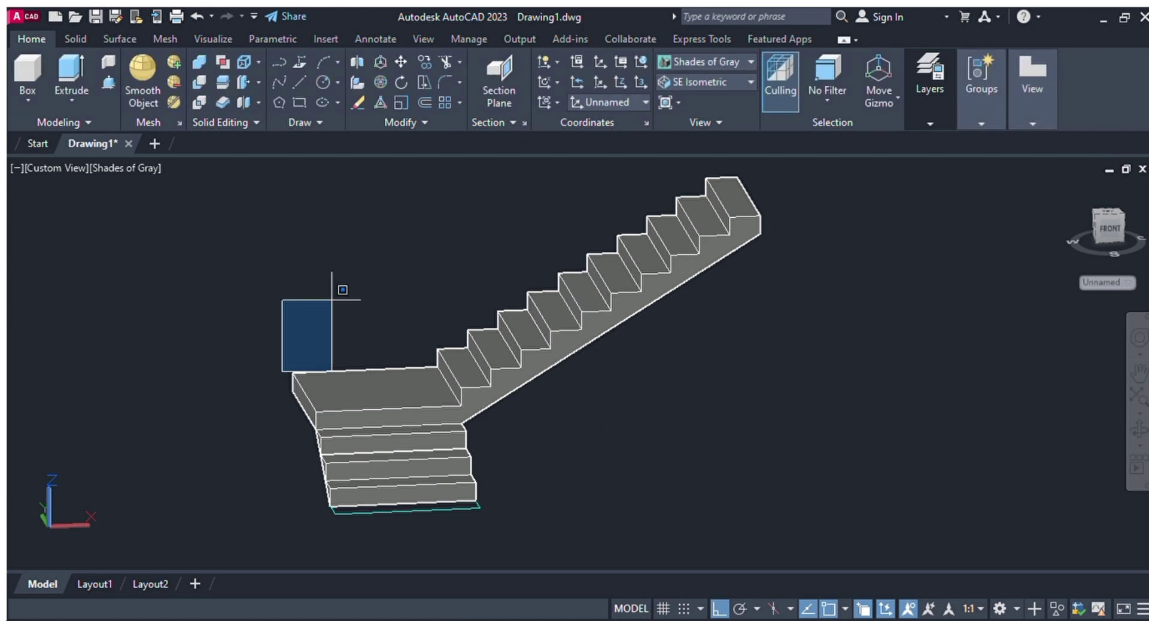
# - Display the staircase in the Shaded visual style and change its colour to cyan
pyautogui.moveTo(221, 279)
pyautogui.mouseDown()
pyautogui.moveTo(520, 201)
pyautogui.moveTo(789, 188)
pyautogui.moveTo(538, 488)
pyautogui.moveTo(437, 515)
pyautogui.moveTo(270, 461)
pyautogui.moveTo(264, 443)
pyautogui.mouseUp()
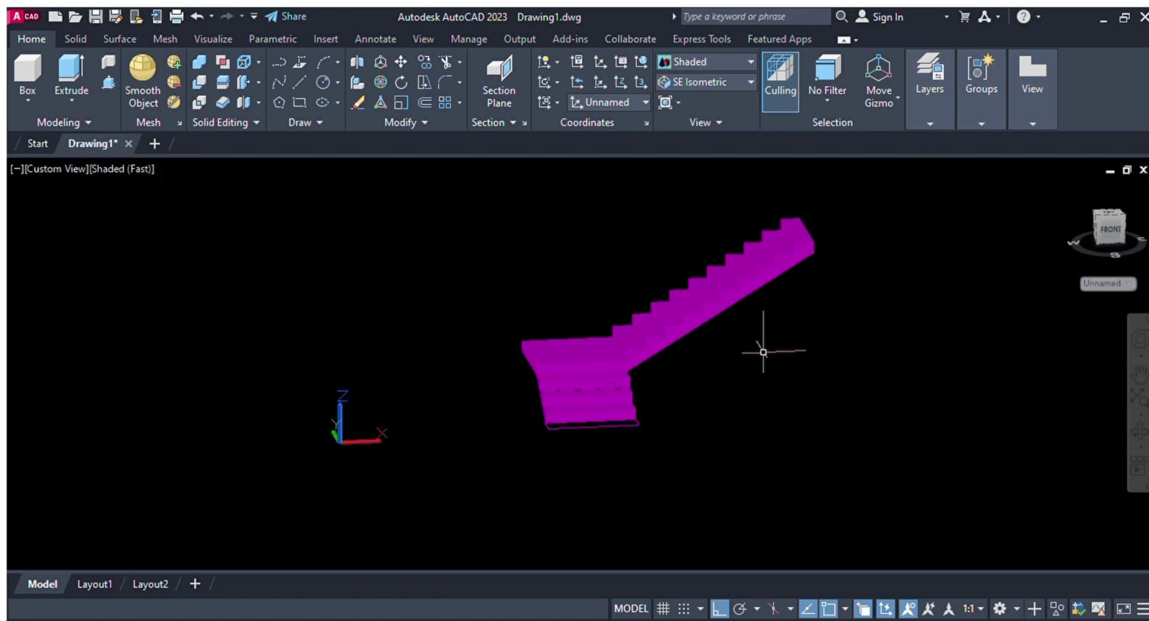
pyautogui.scroll(3, 763, 351)
pyautogui.scroll(-3, 586, 482)
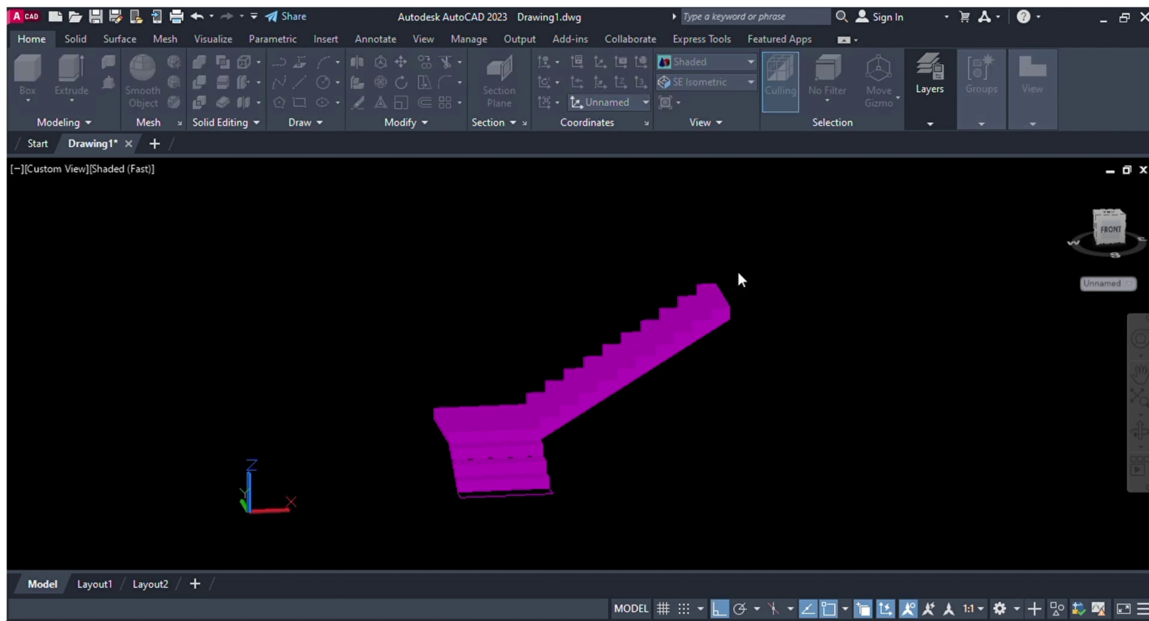
pyautogui.click(553, 447)
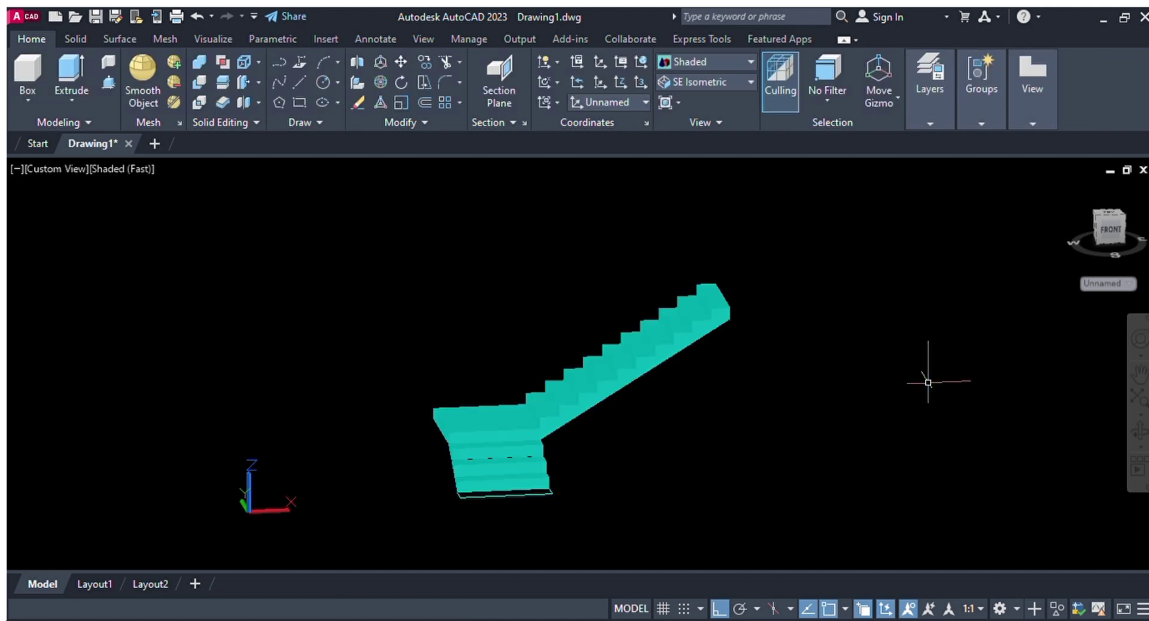
# - Try green, red and yellow as the shaded staircase's colour, viewing it from its landing side
pyautogui.click(1139, 432)
pyautogui.moveTo(850, 365); pyautogui.dragTo(749, 377)
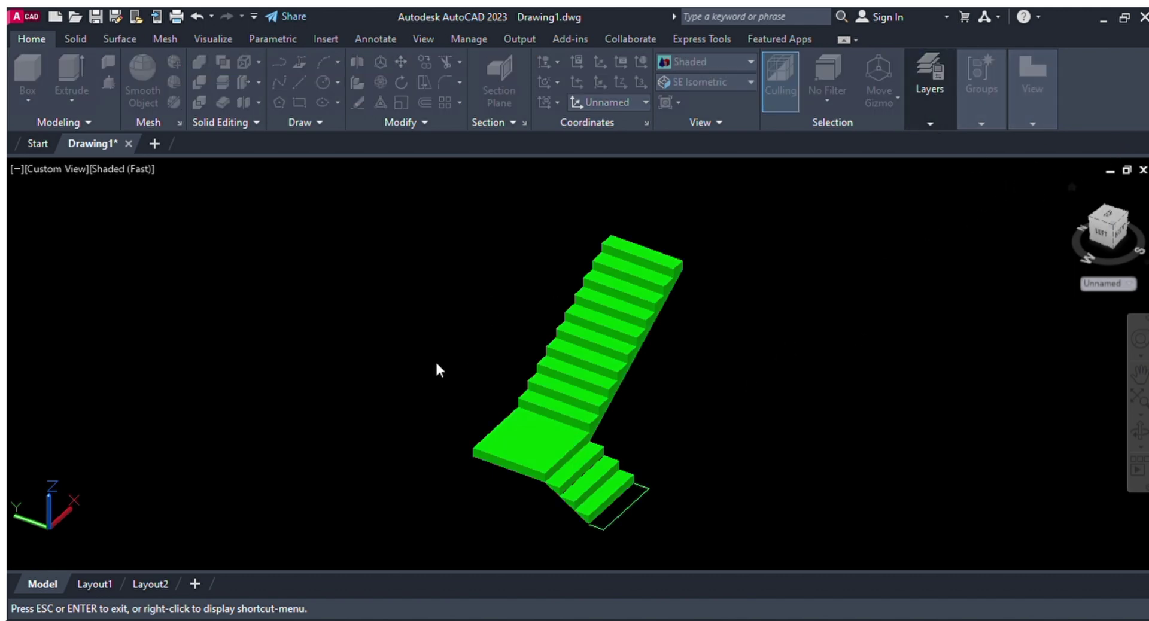
pyautogui.moveTo(710, 406); pyautogui.dragTo(759, 490)
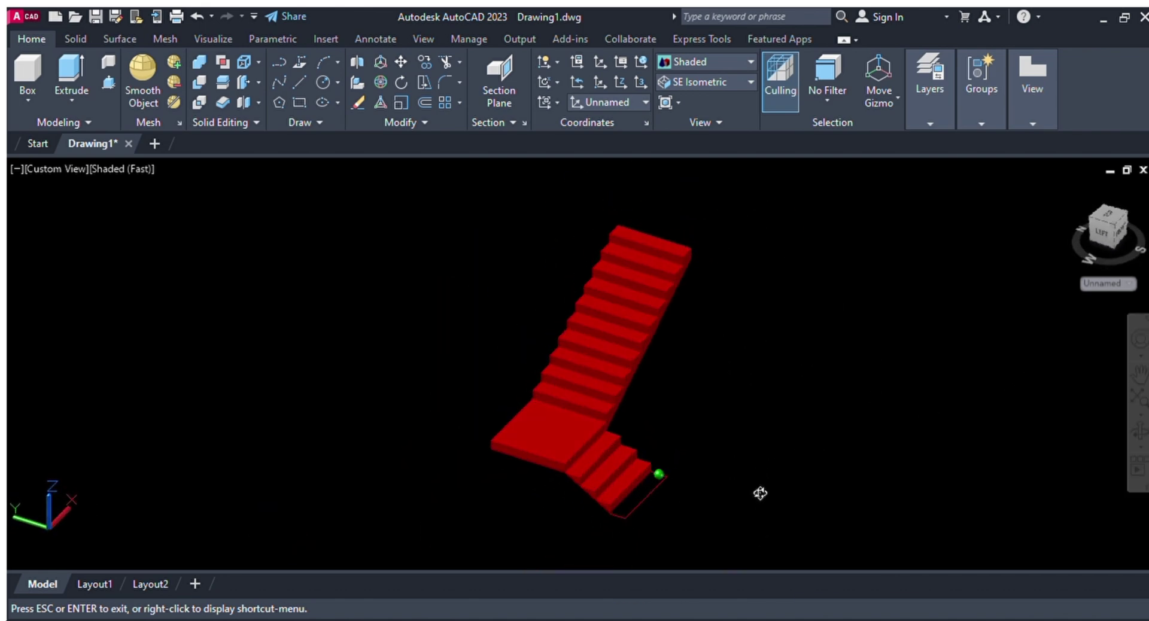
pyautogui.click(1012, 188)
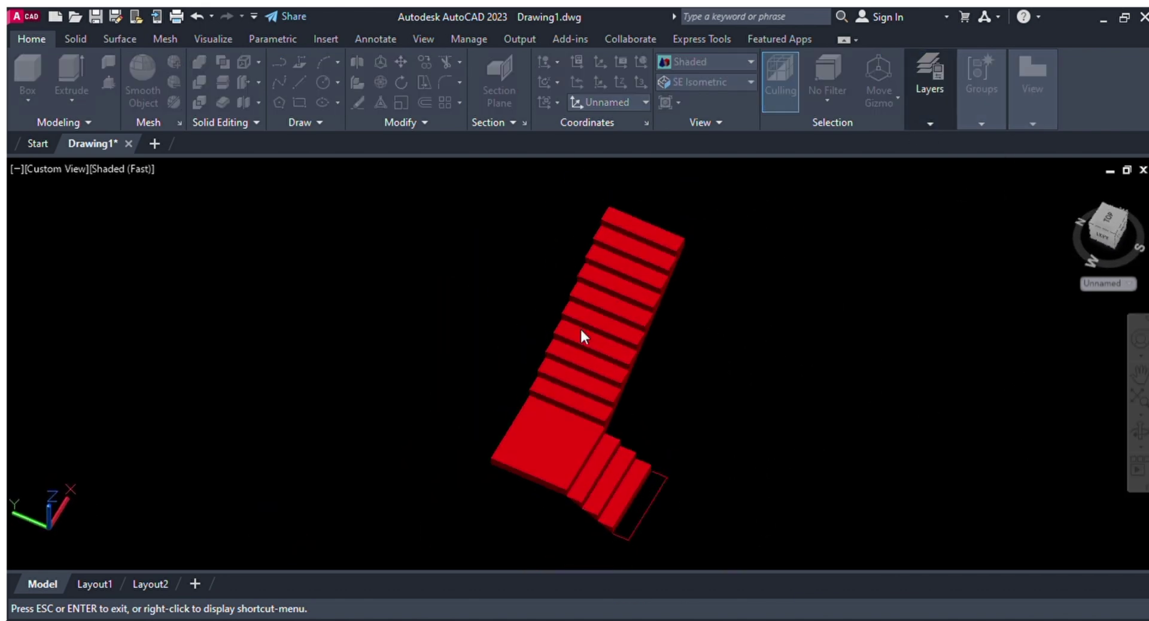
pyautogui.click(458, 350)
pyautogui.click(533, 441)
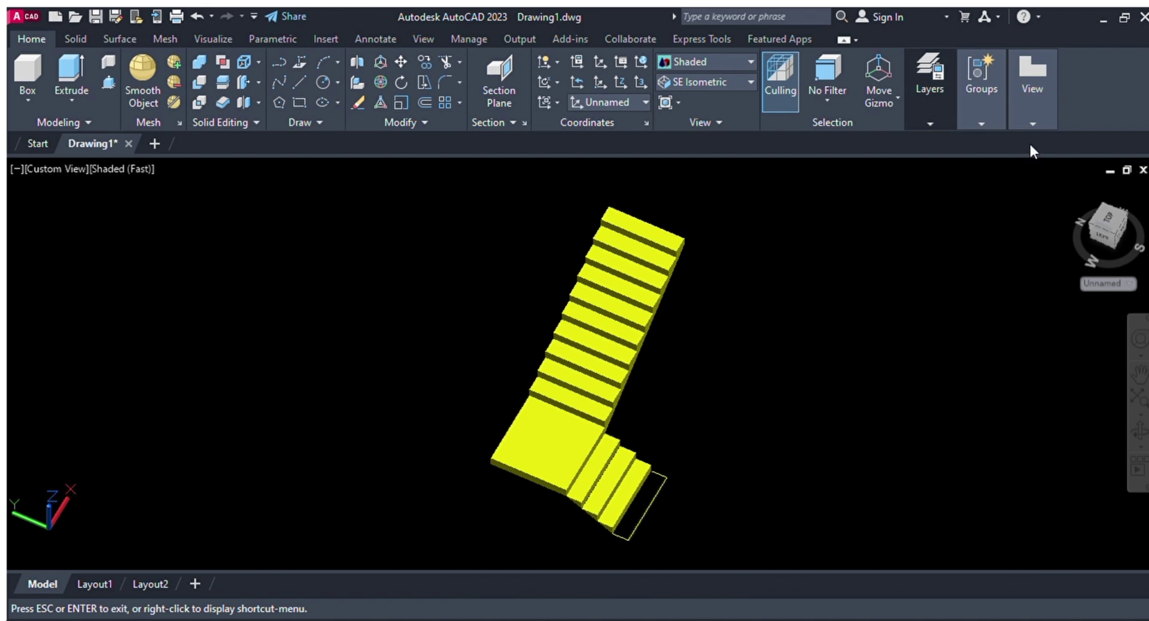
# - Set the staircase's colour to white and view the landing and lower flight up close
pyautogui.click(821, 441)
pyautogui.click(523, 357)
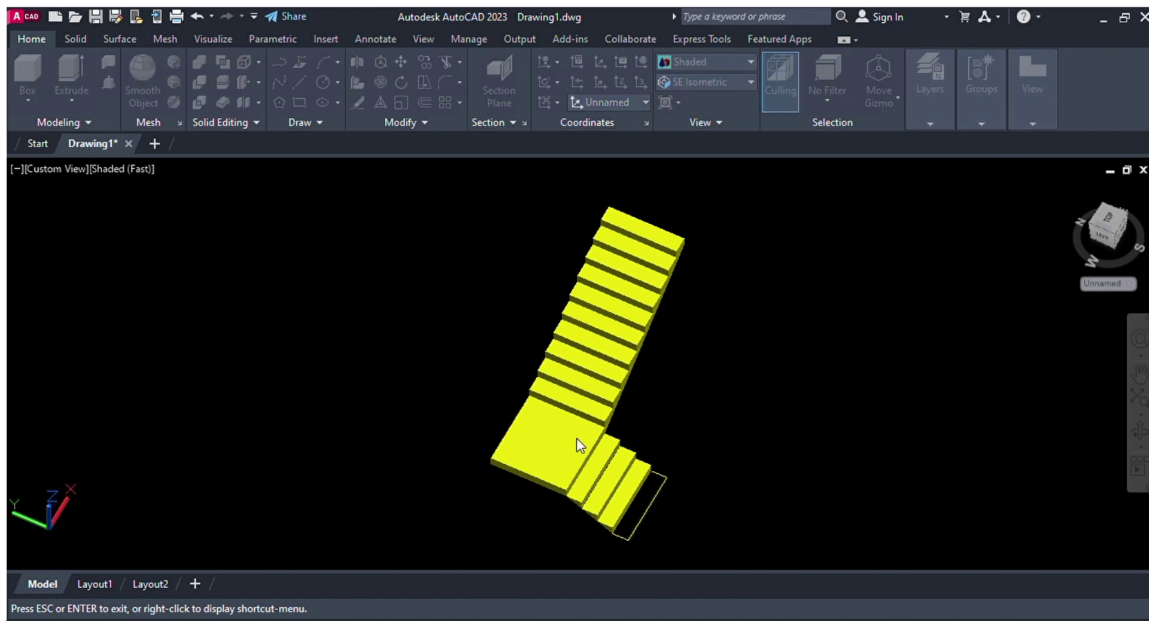
pyautogui.click(576, 438)
pyautogui.moveTo(839, 344); pyautogui.dragTo(886, 391)
pyautogui.press('Escape')
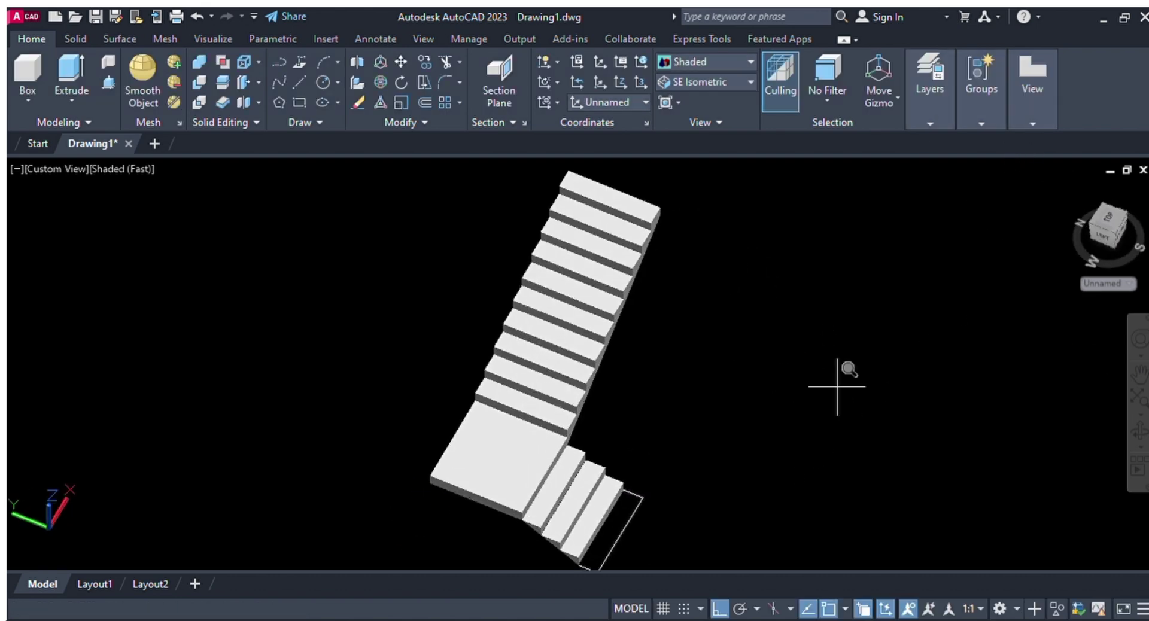
pyautogui.scroll(-3, 737, 313)
pyautogui.scroll(5, 701, 470)
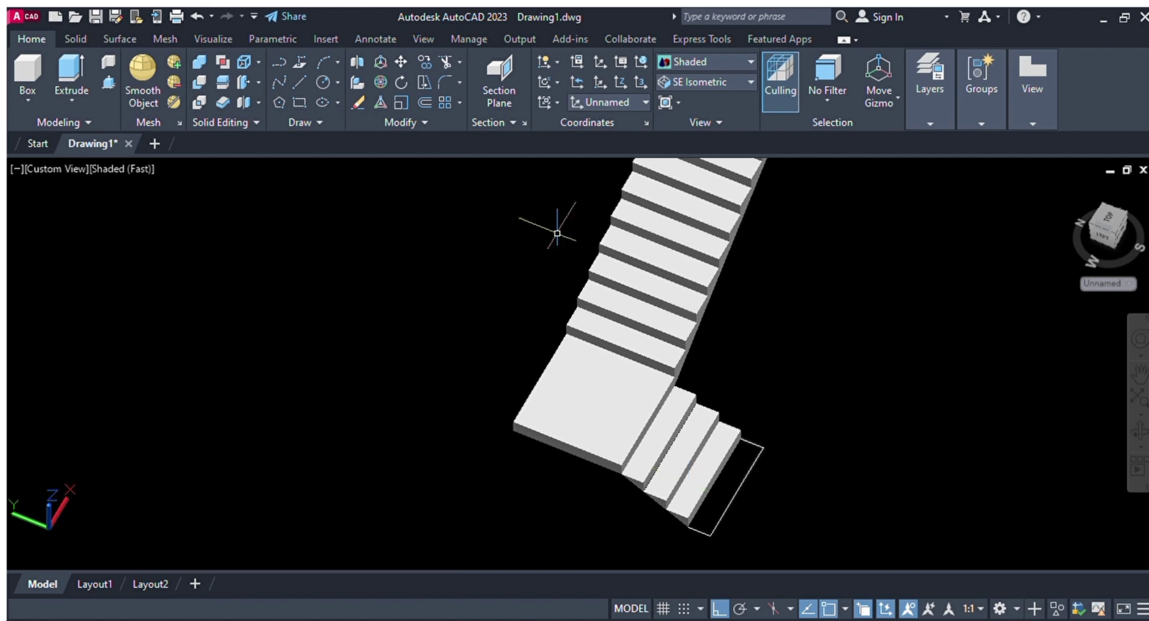
# - Set the visual style to Shades of Gray with the staircase viewed obliquely from above
pyautogui.click(1139, 430)
pyautogui.moveTo(1053, 394); pyautogui.dragTo(565, 223)
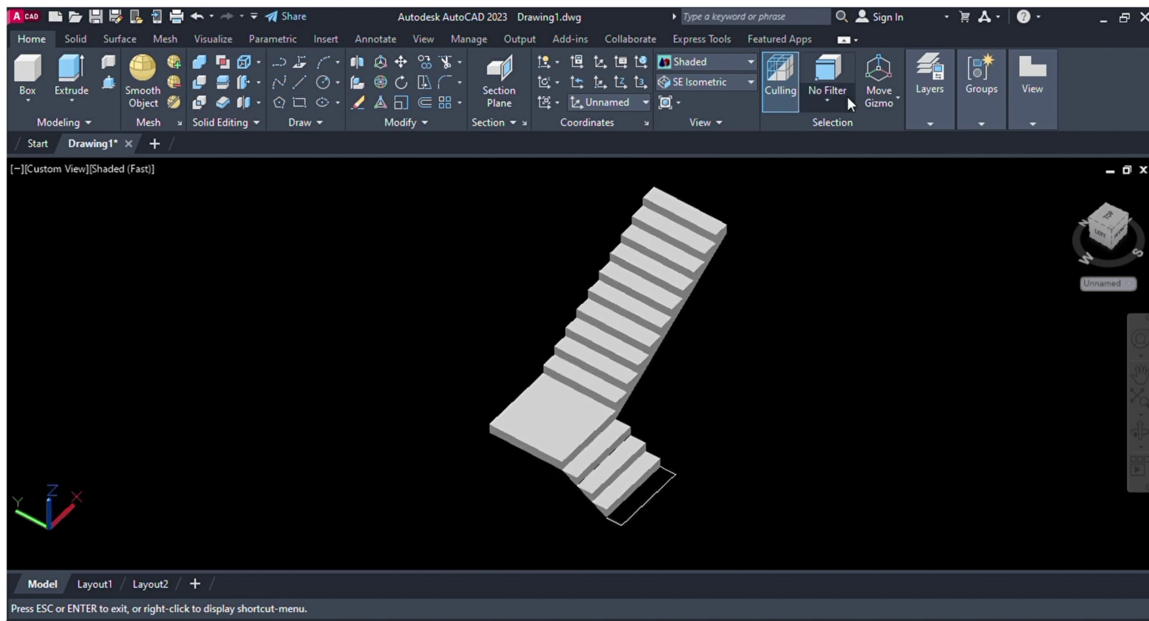
pyautogui.click(734, 62)
pyautogui.click(770, 149)
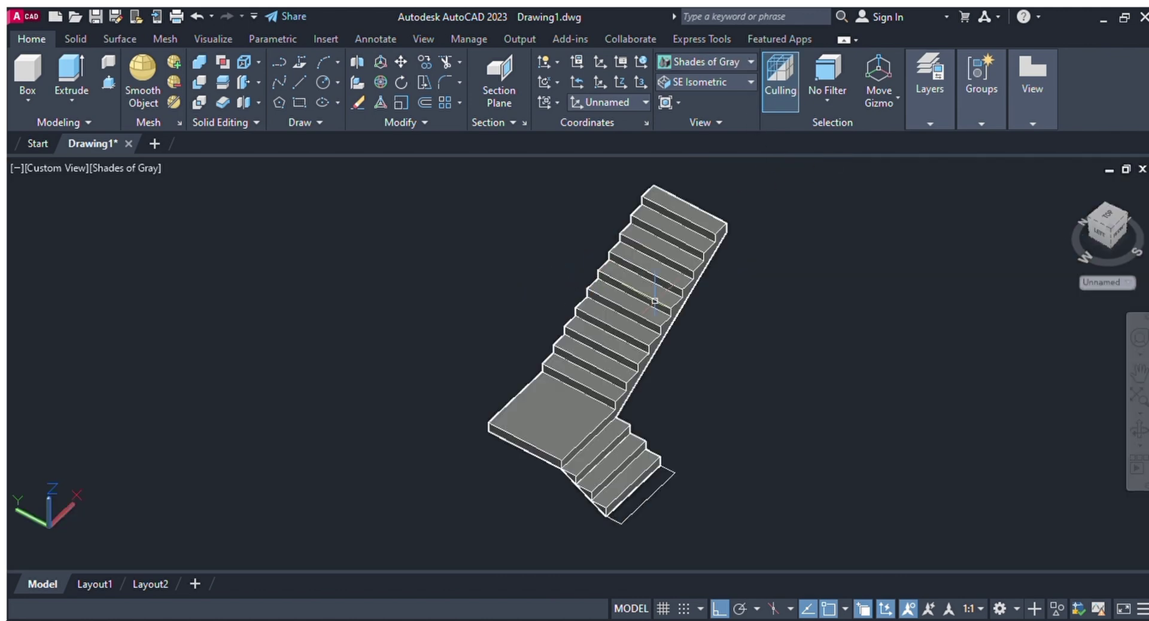
pyautogui.moveTo(654, 301)
pyautogui.keyDown('shift'); pyautogui.mouseDown(button='middle')
pyautogui.moveTo(1129, 424)
pyautogui.moveTo(981, 428)
pyautogui.moveTo(784, 354)
pyautogui.moveTo(744, 383)
pyautogui.mouseUp(button='middle'); pyautogui.keyUp('shift')
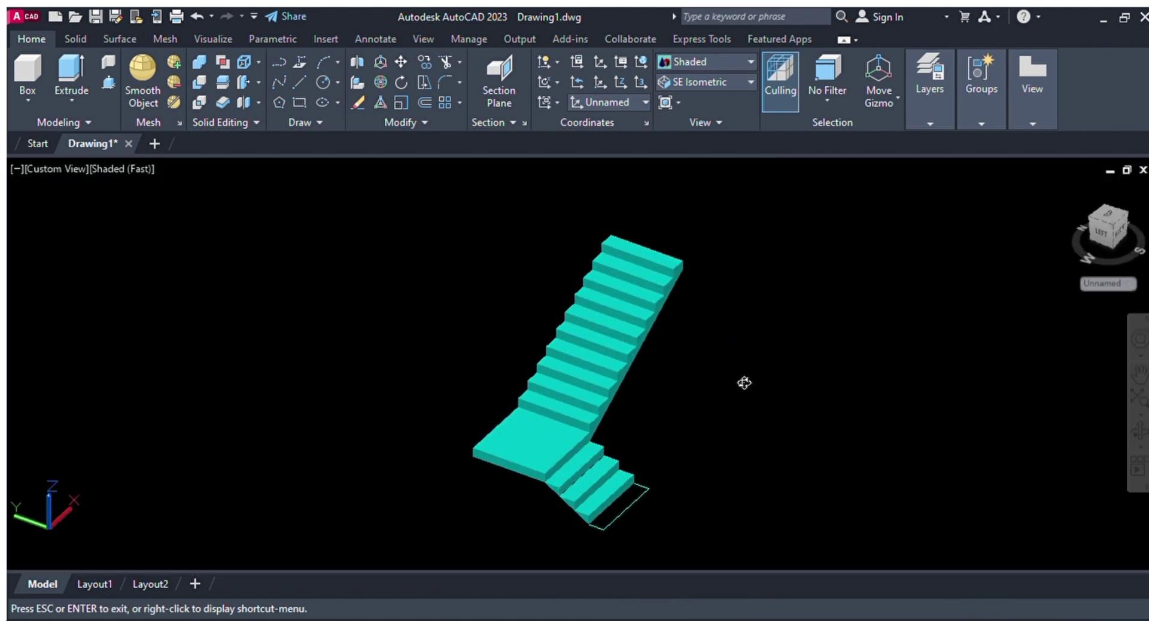